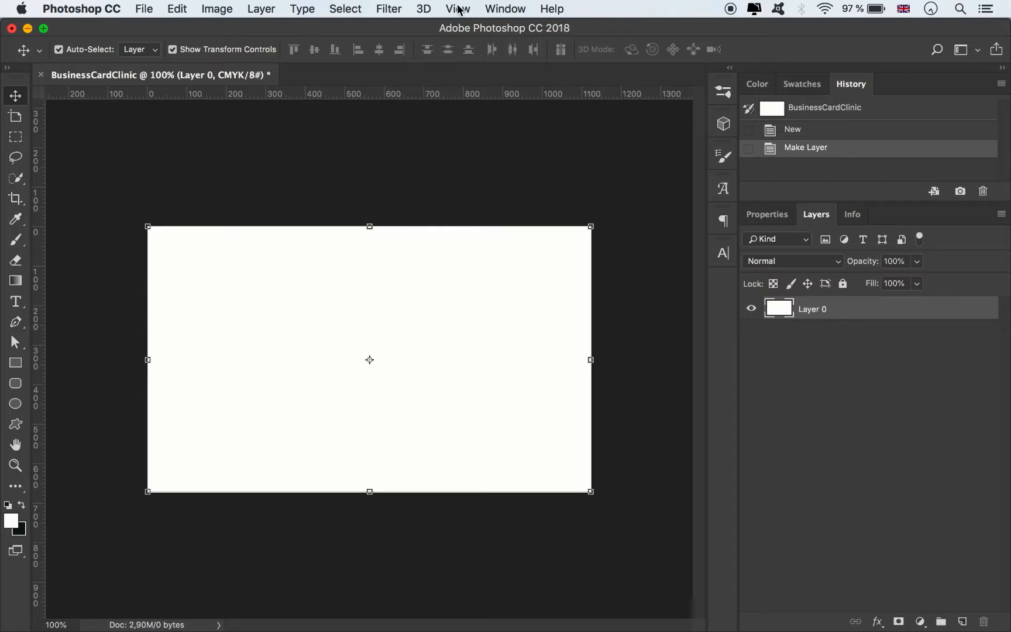
Step: Add a vertical guide at 0,125 in
click(458, 9)
click(515, 430)
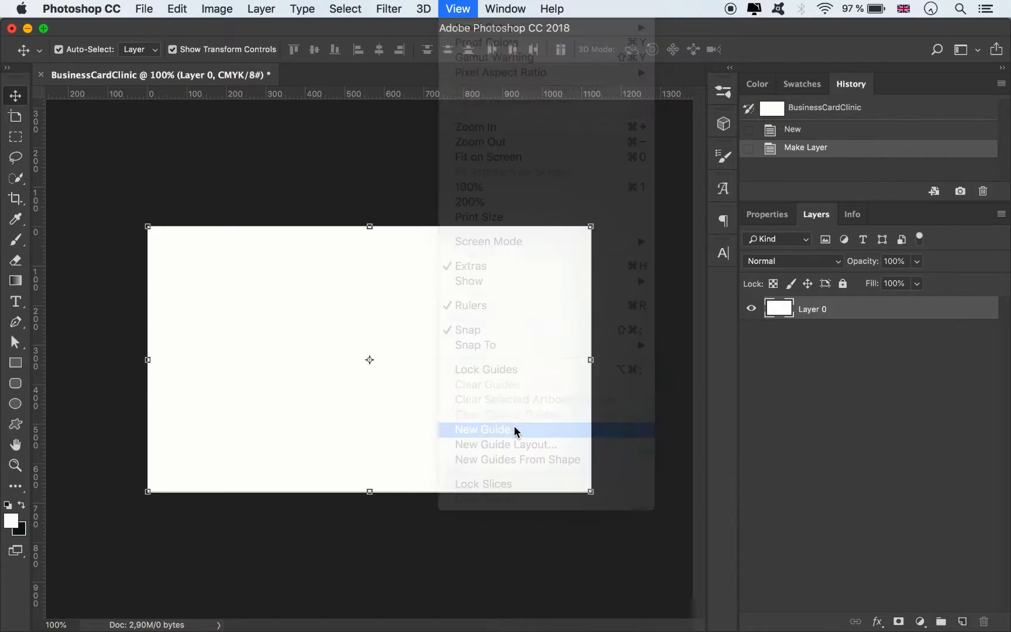
text(0,125)
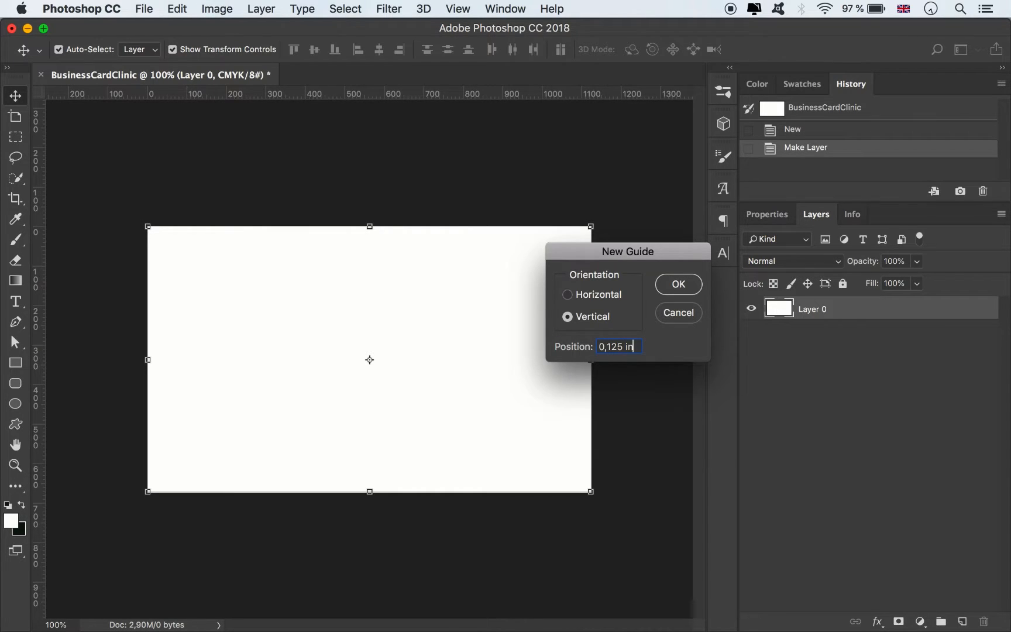
key(Return)
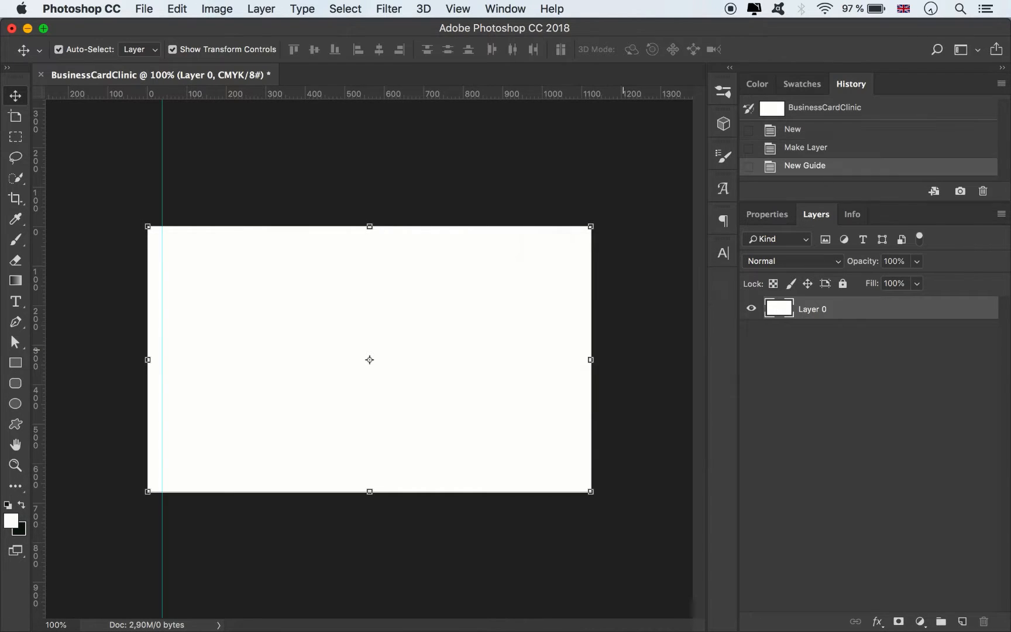
Step: Add a second vertical guide, inset from the card's right edge by the same margin as the guide near its left edge
click(504, 8)
mouse_move(458, 7)
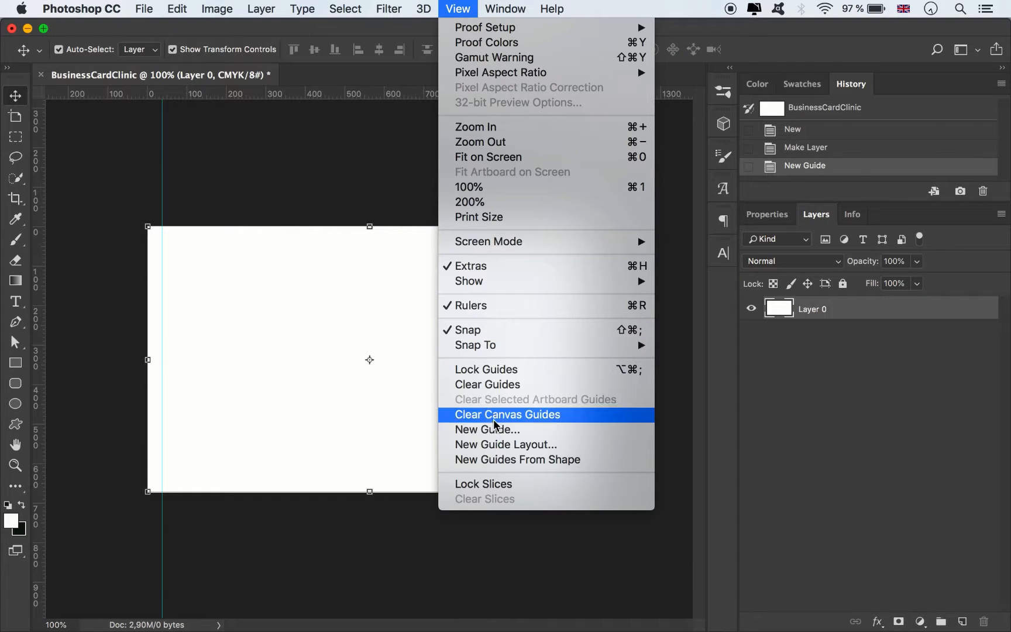
click(468, 429)
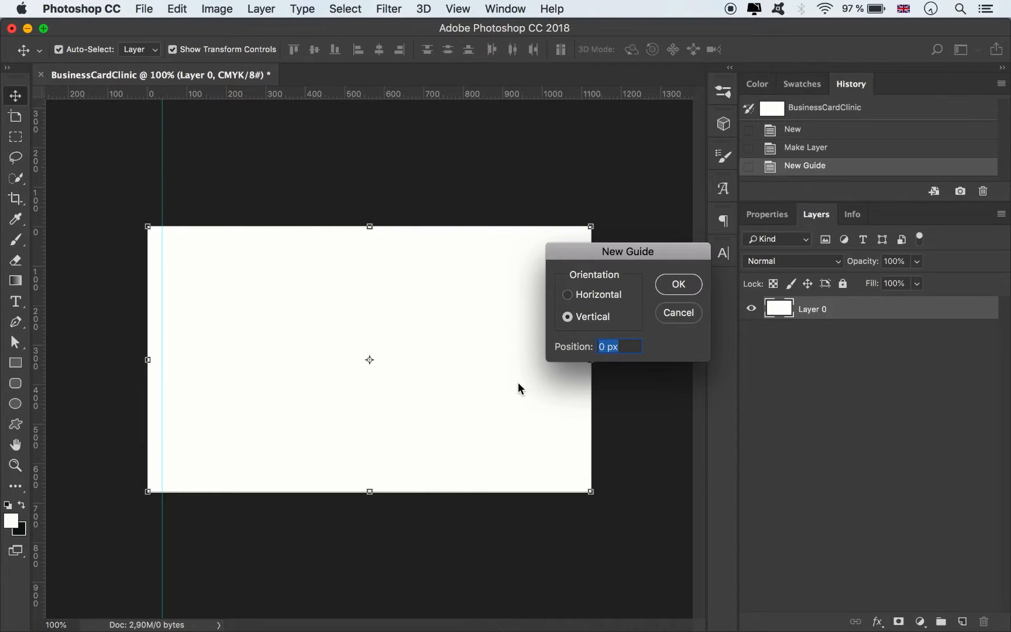
text(0)
key(Return)
Step: Add a horizontal guide at 0,125 in, just inside the card's top edge
click(460, 8)
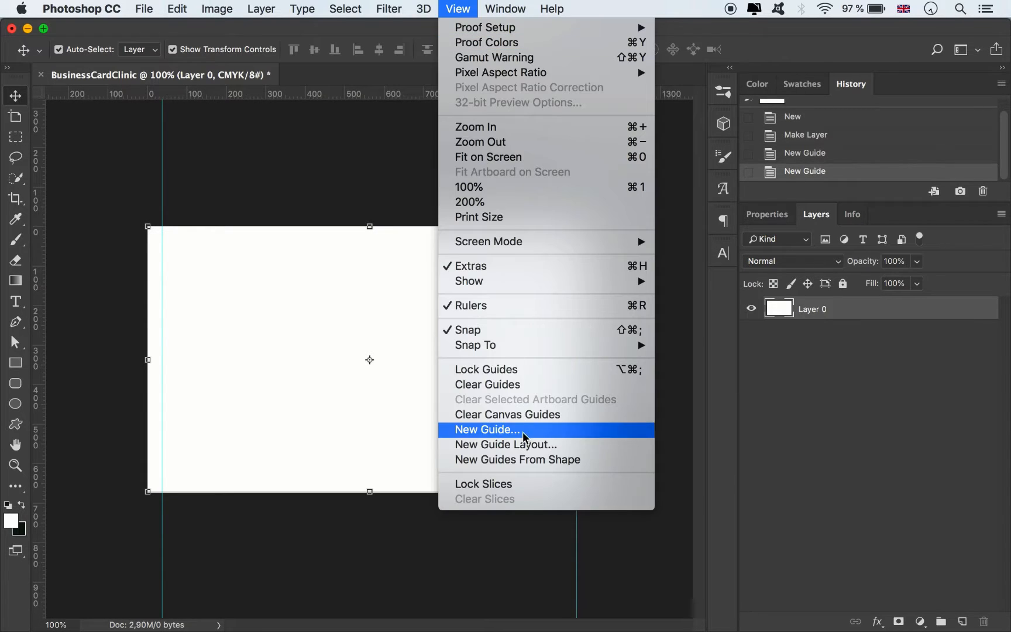
click(486, 430)
click(569, 294)
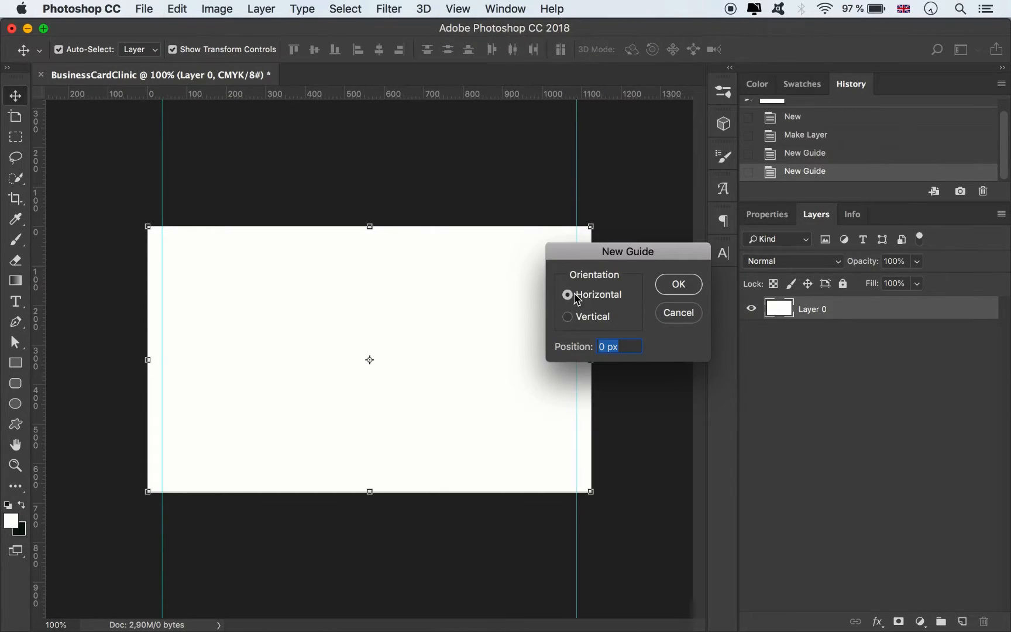
text(0,125 in)
key(Return)
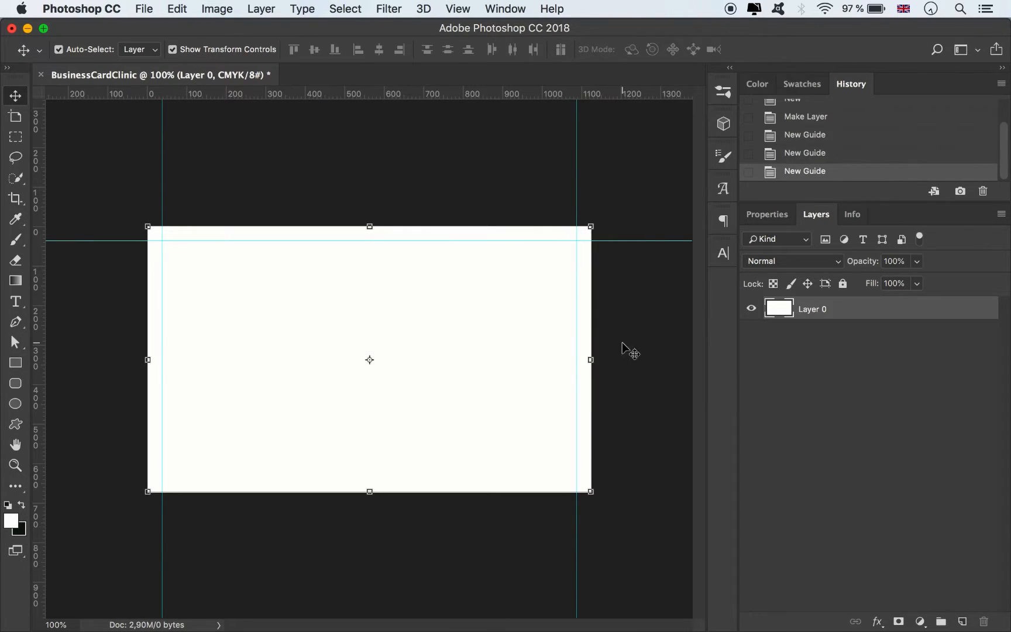
Step: Add a second horizontal guide just inside the card's bottom edge, with the same margin as at the top edge
click(458, 8)
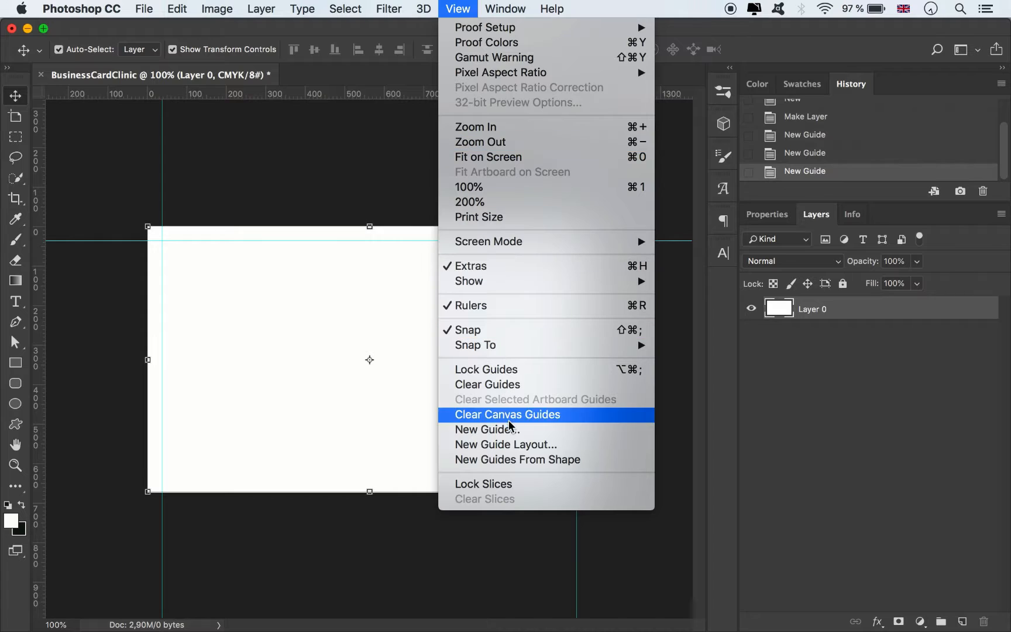
click(489, 429)
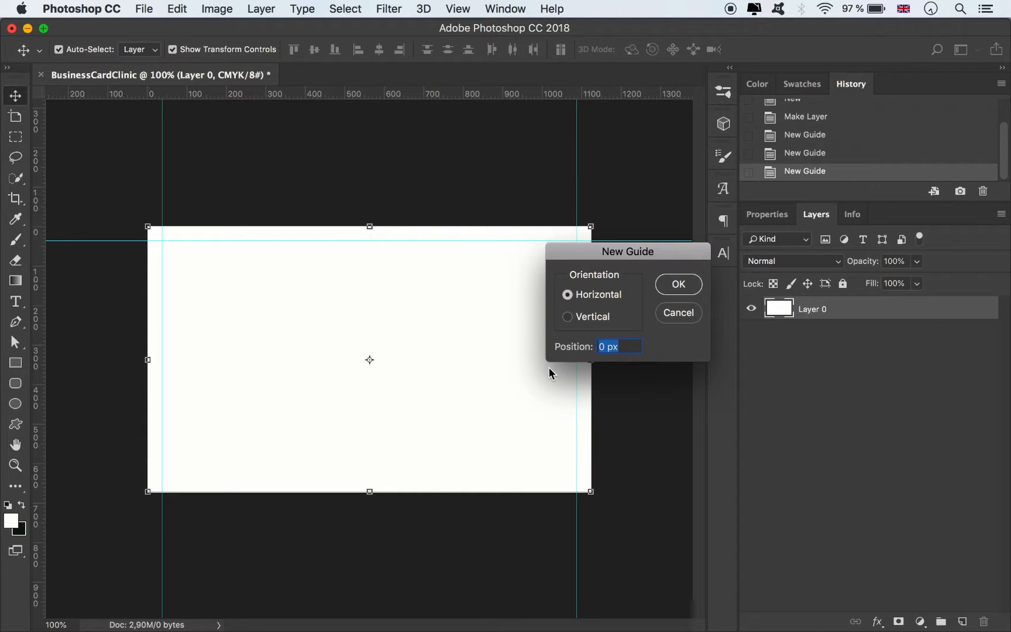
text(2.)
key(Return)
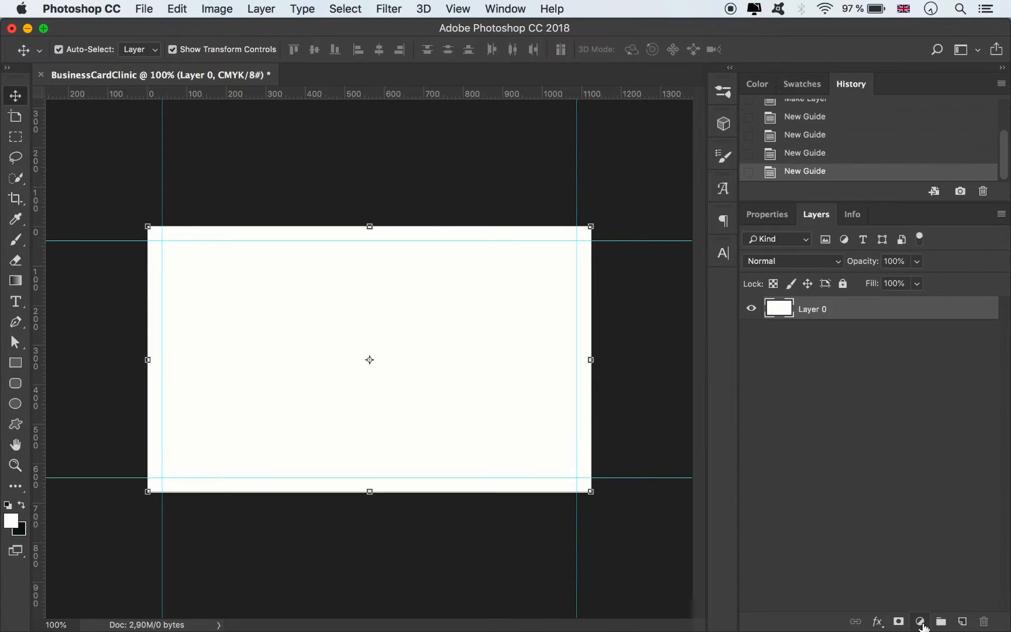
Step: Rename the white Layer 0 to Background
double_click(818, 310)
text(Background)
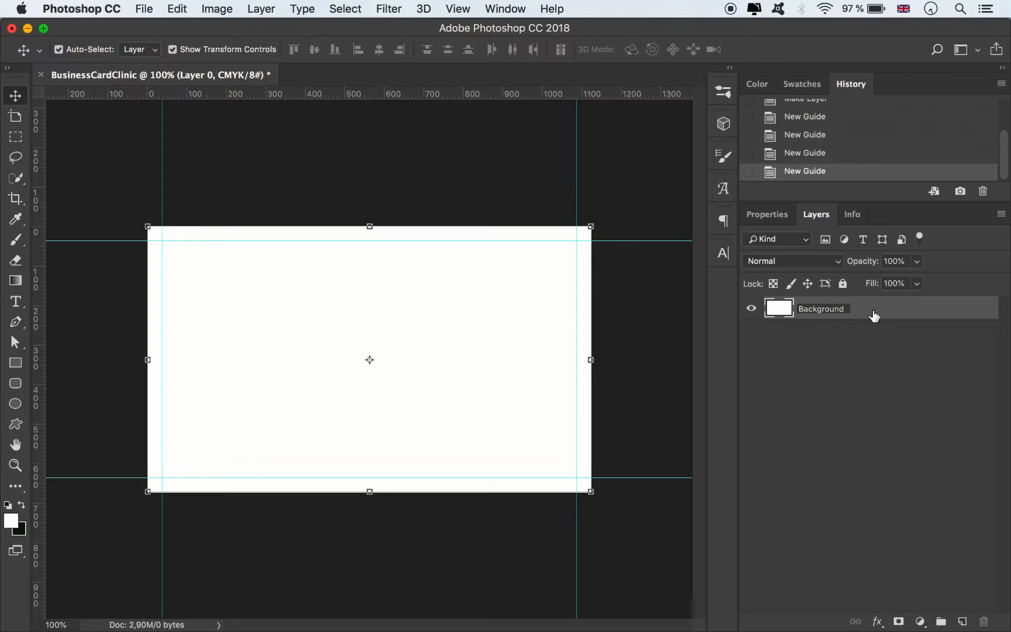
key(Return)
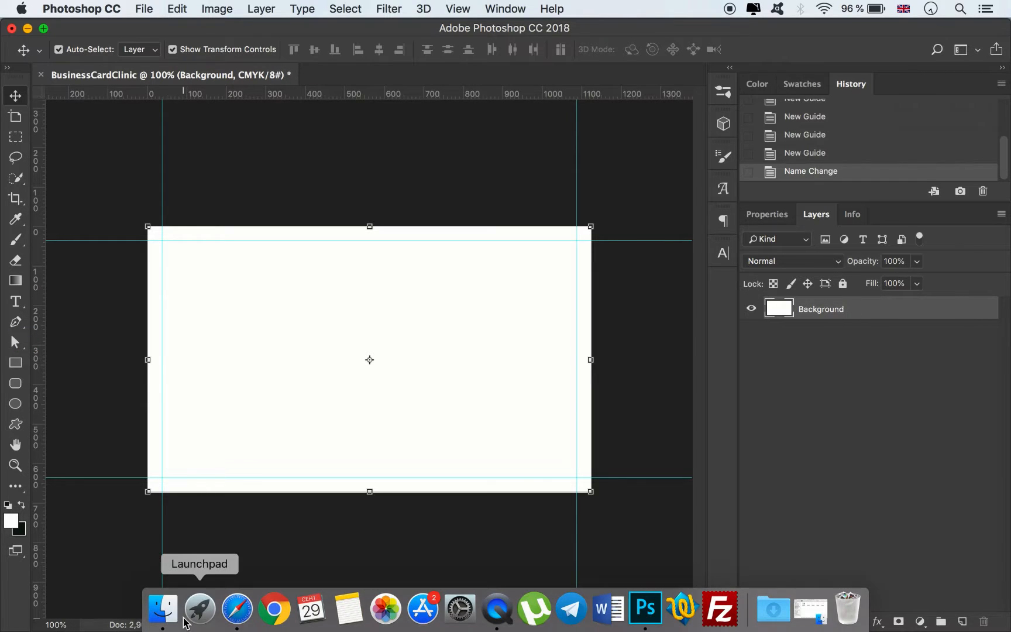
Step: Place the Doctor.jpg photo from Finder into the card and enlarge it to about 24% so it covers the full width
click(162, 605)
drag(388, 343, 163, 354)
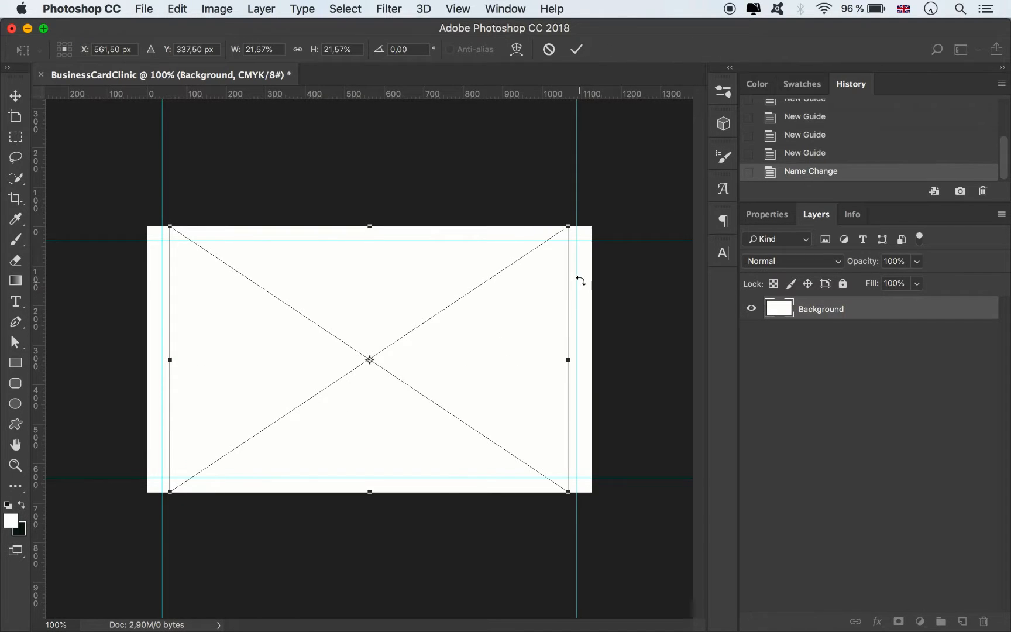
drag(568, 227, 593, 210)
drag(169, 493, 148, 508)
click(578, 51)
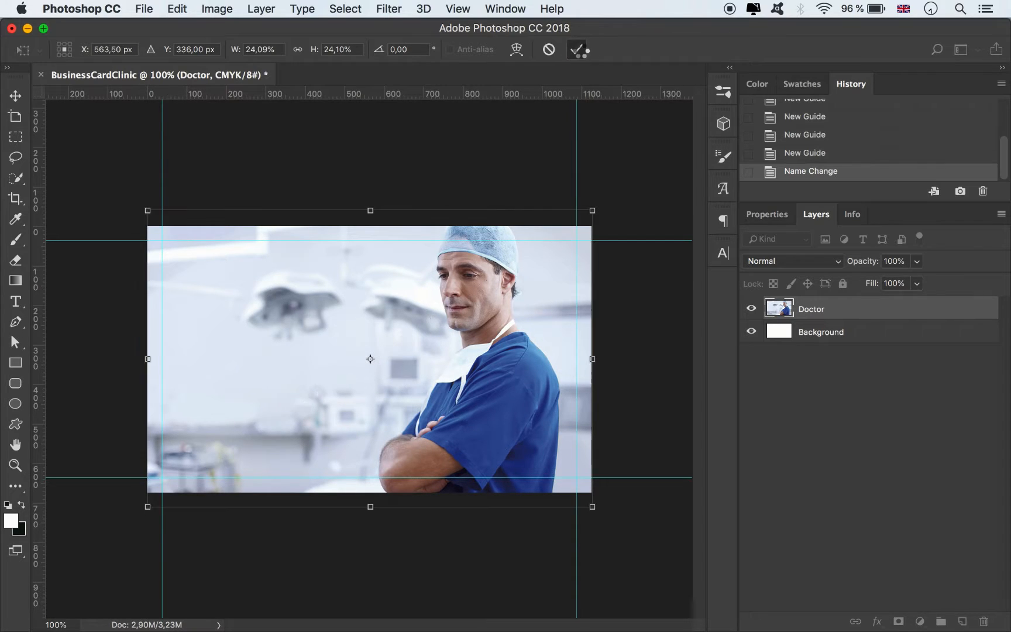
Step: Draw a dark blue rectangle shape of about 1129 × 676 px covering the whole card above the doctor photo
click(15, 362)
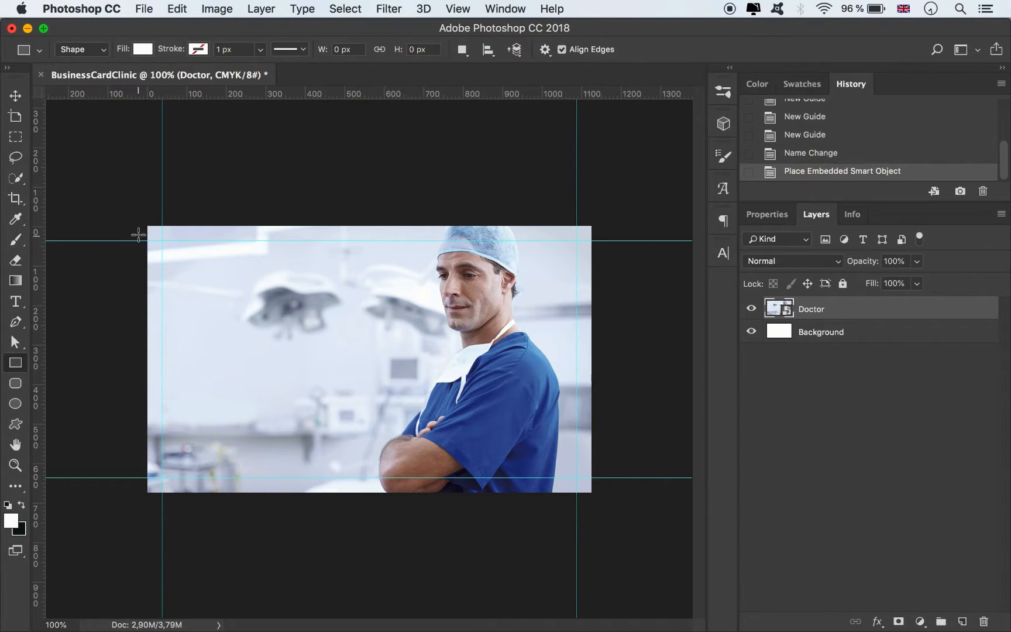
drag(147, 227, 592, 492)
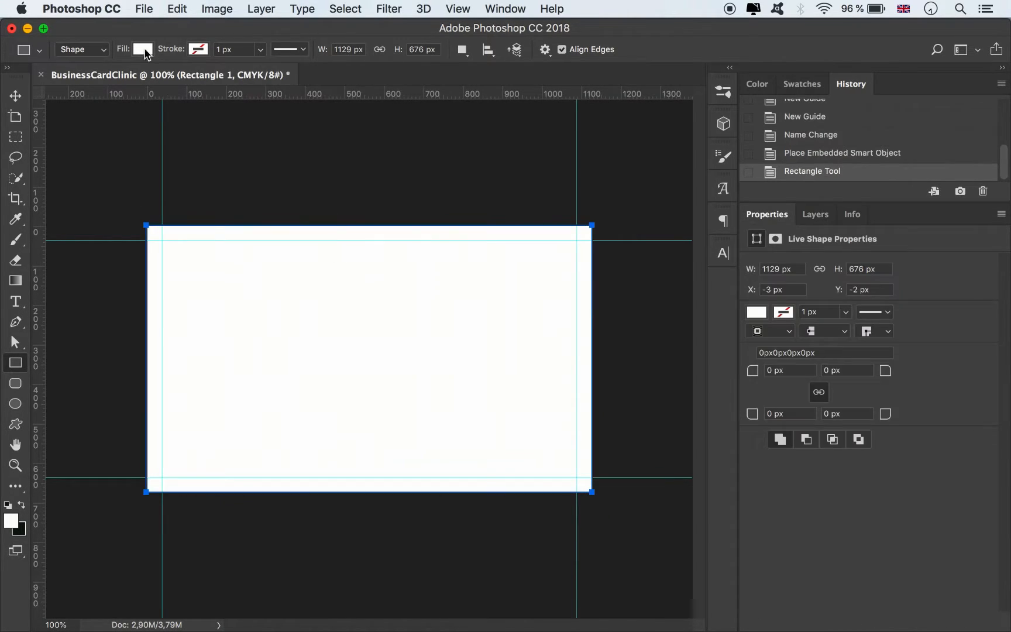
click(142, 49)
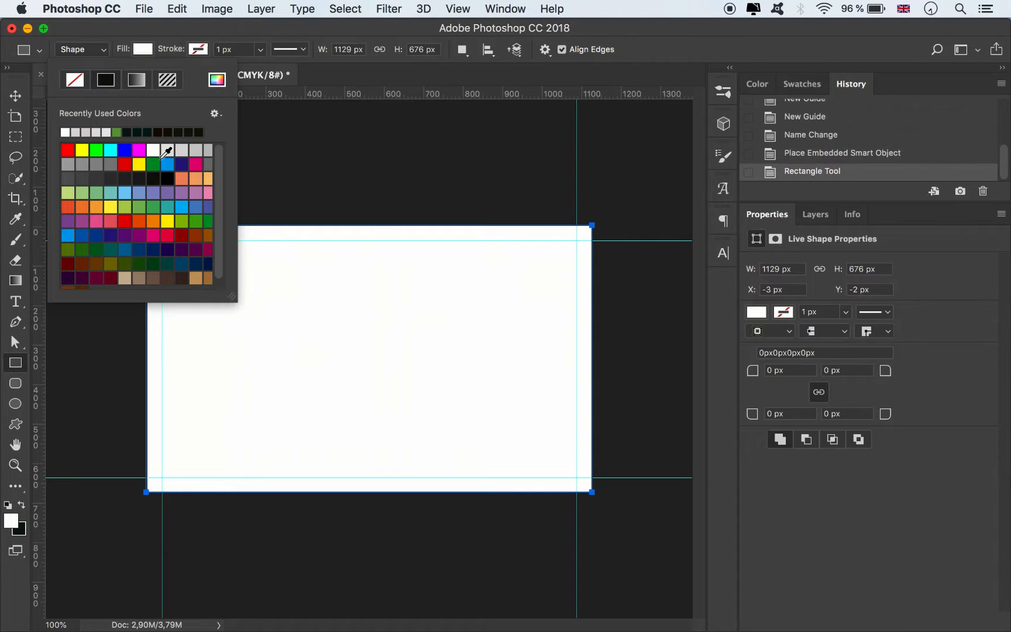
click(97, 234)
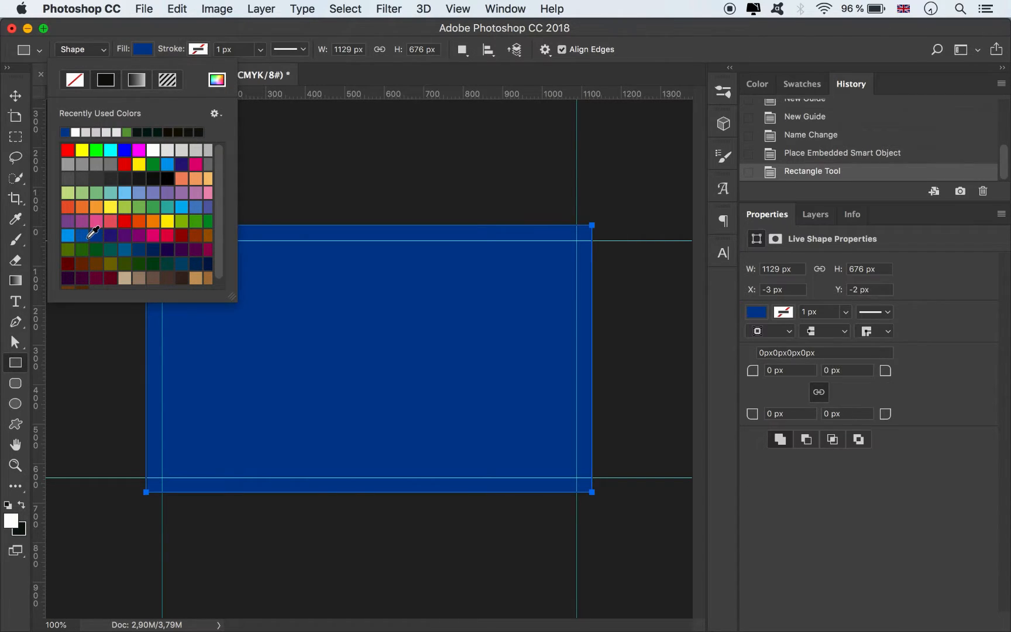
click(816, 215)
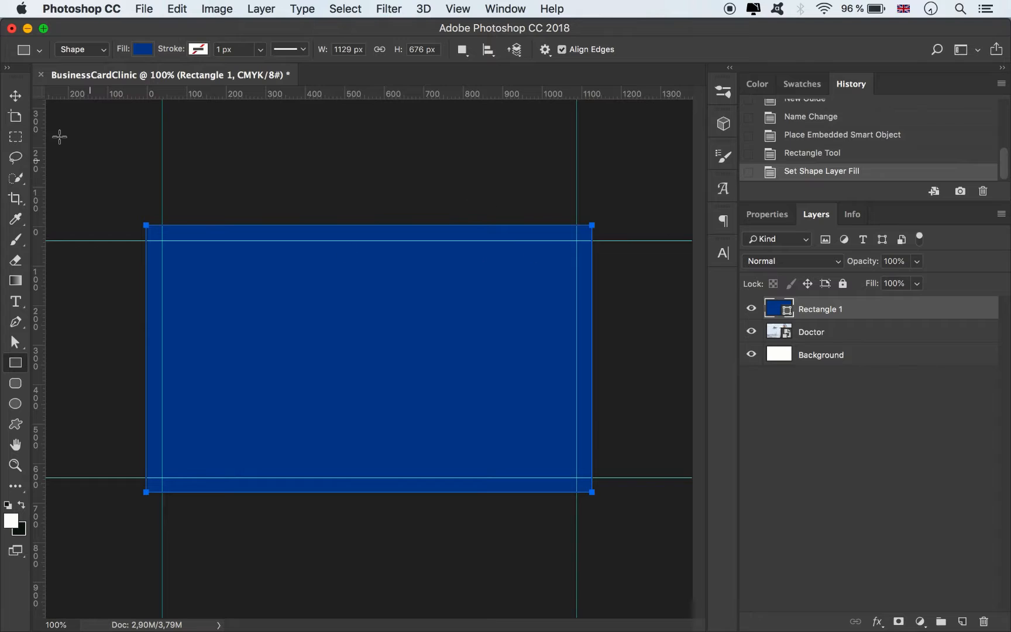
click(15, 96)
click(148, 352)
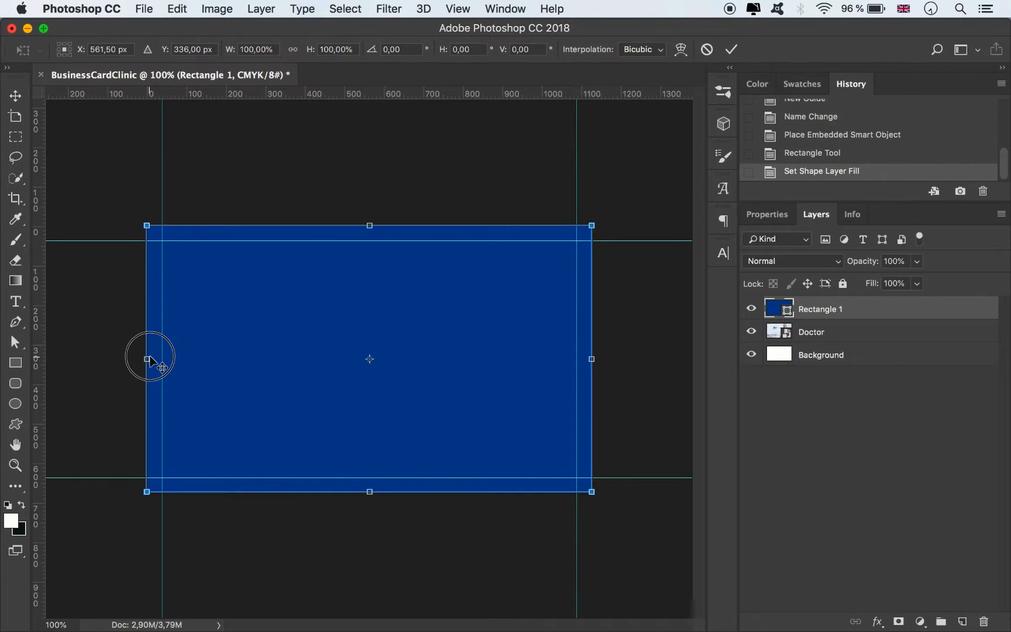
click(732, 49)
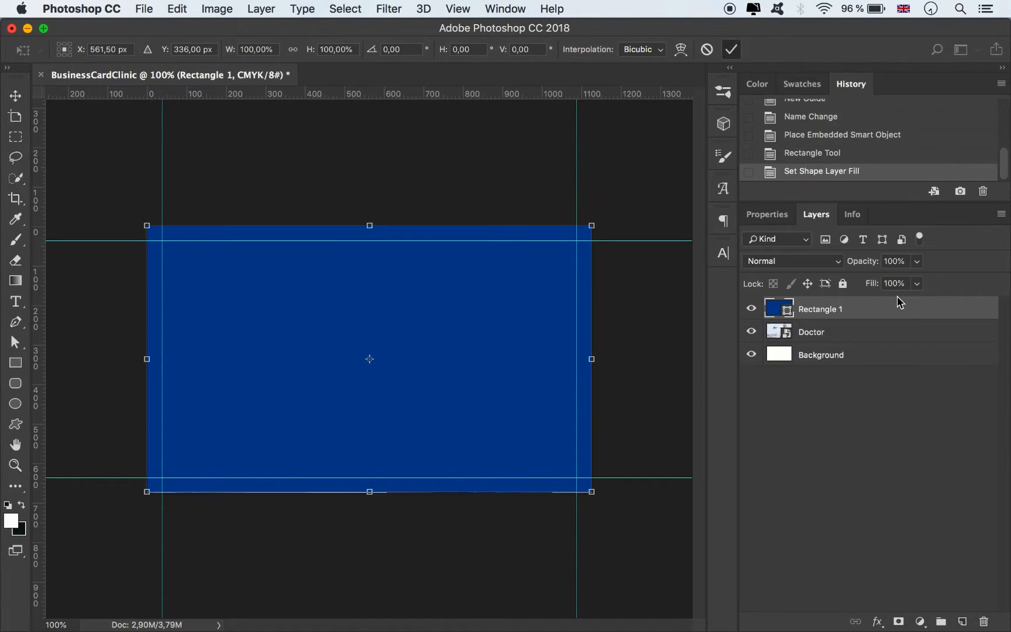
Step: Rename the blue rectangle layer to Color and set its opacity to 35%
double_click(814, 308)
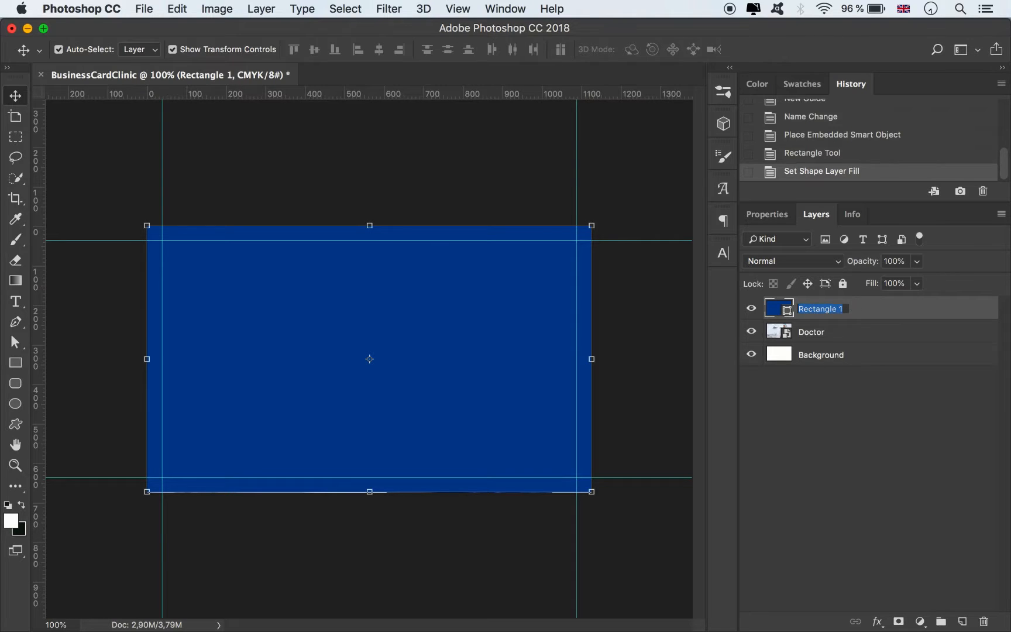
text(Color)
key(Return)
click(917, 263)
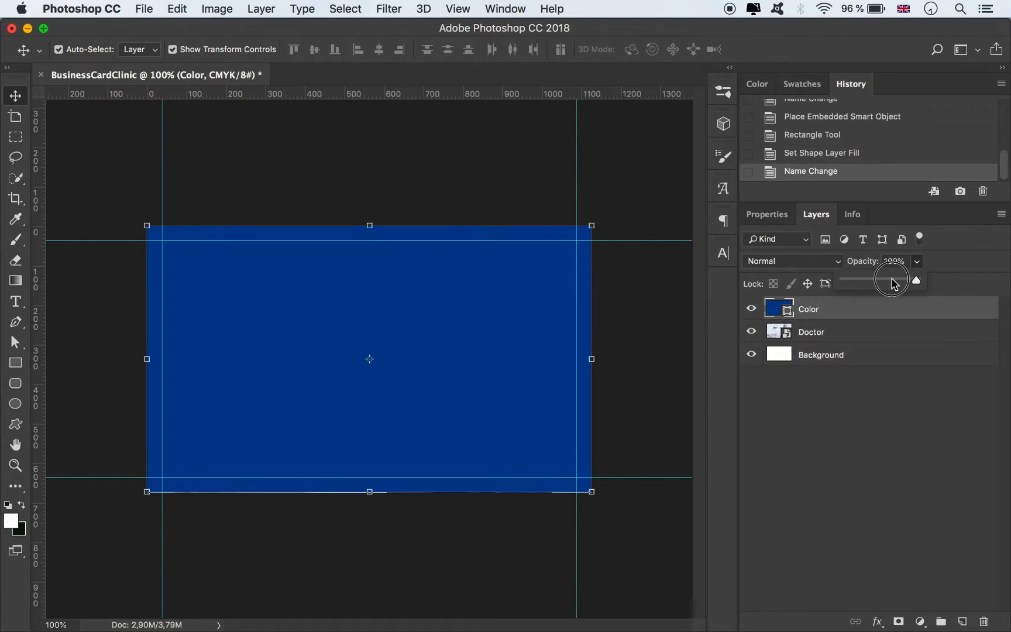
click(889, 281)
drag(883, 281, 871, 282)
click(641, 361)
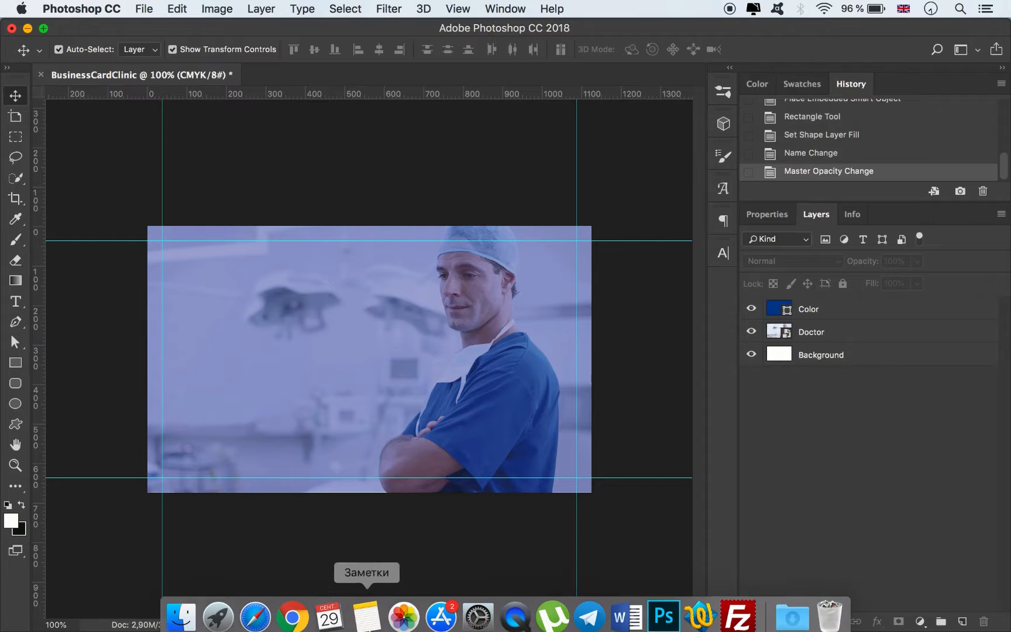
Step: Place Logo.png from Finder into the card and scale it down to about 34% around its centre
click(181, 618)
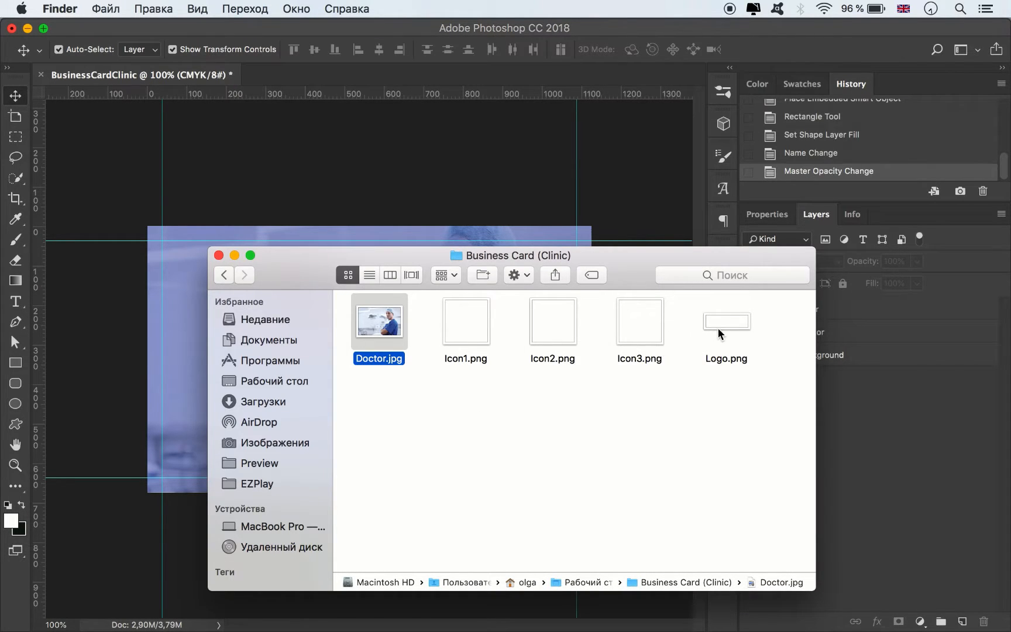
drag(717, 328, 169, 362)
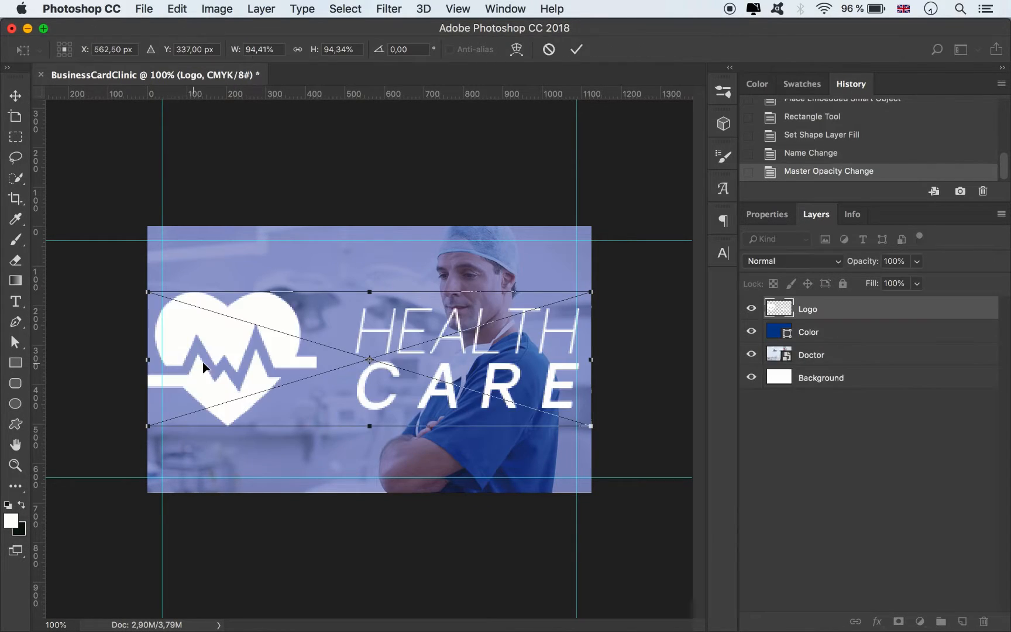
drag(590, 425, 421, 353)
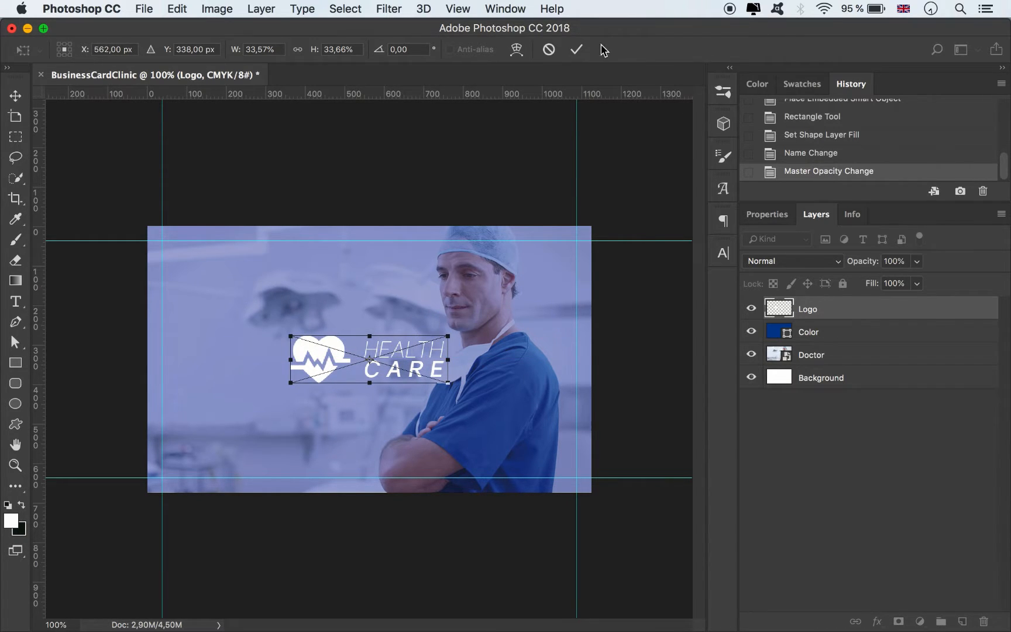
click(577, 49)
Step: Fit the Color rectangle to the card by stretching its bottom edge slightly, nudging it down and adjusting its left edge
click(816, 337)
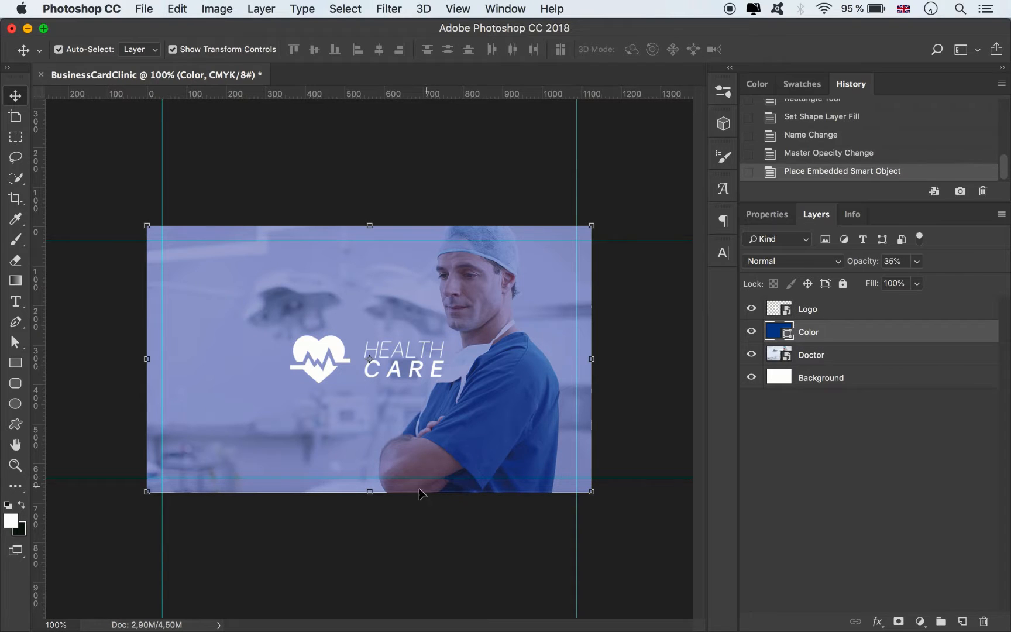
drag(379, 497, 382, 502)
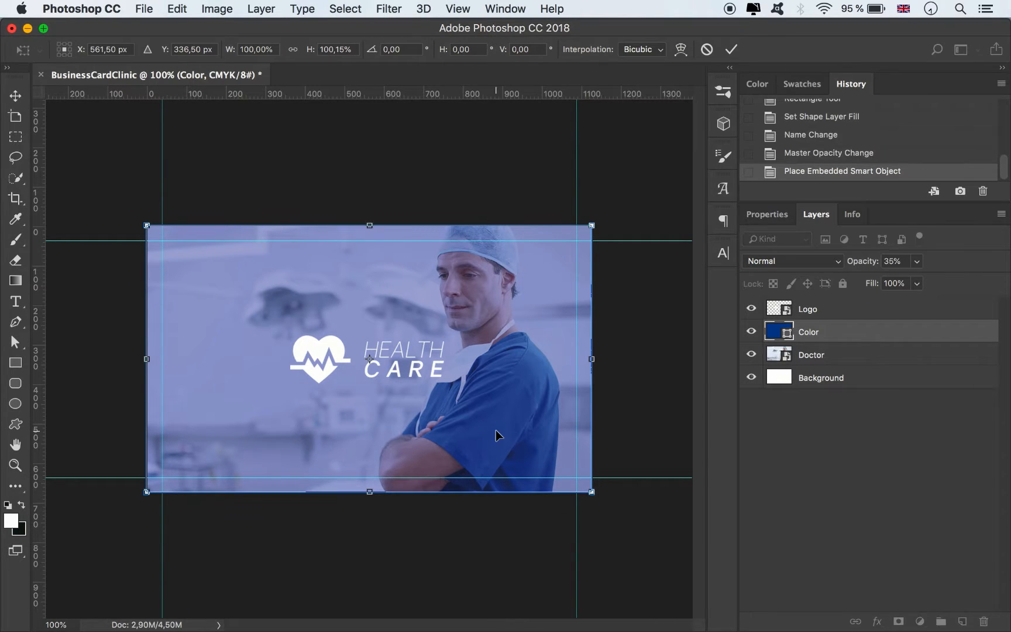
click(731, 50)
key(Down)
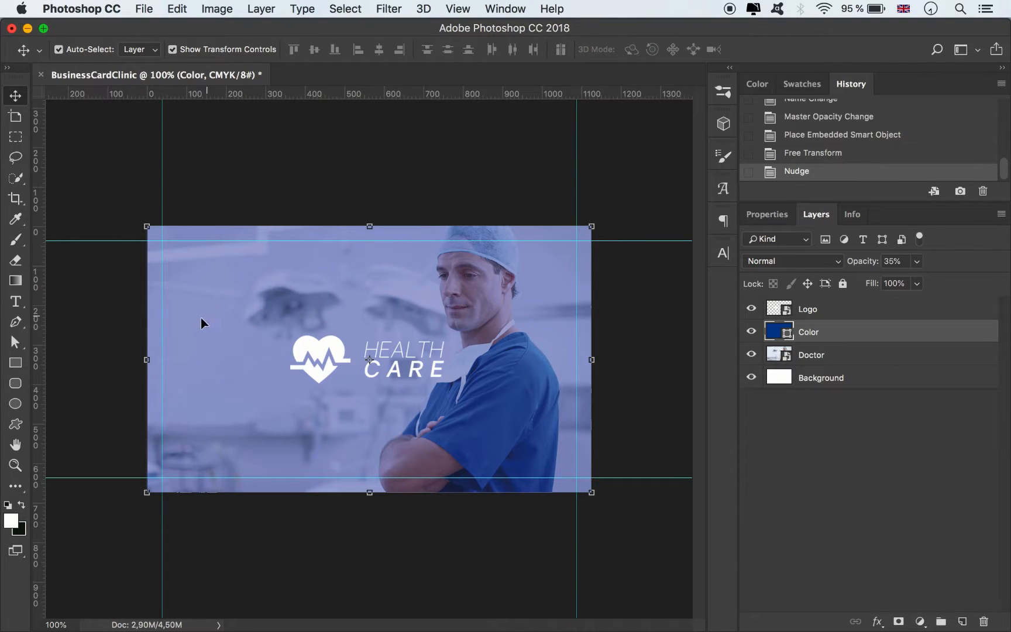
drag(147, 361, 148, 360)
click(732, 49)
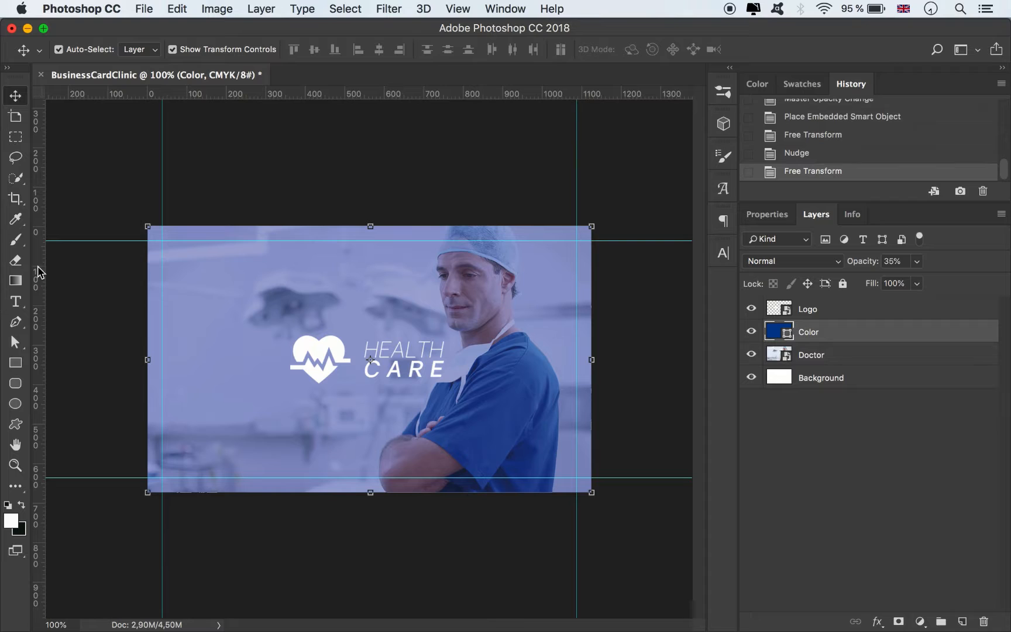
Step: Add a vertical guide at the card's horizontal centre and nudge the logo right and slightly up to centre it there
drag(40, 271, 369, 322)
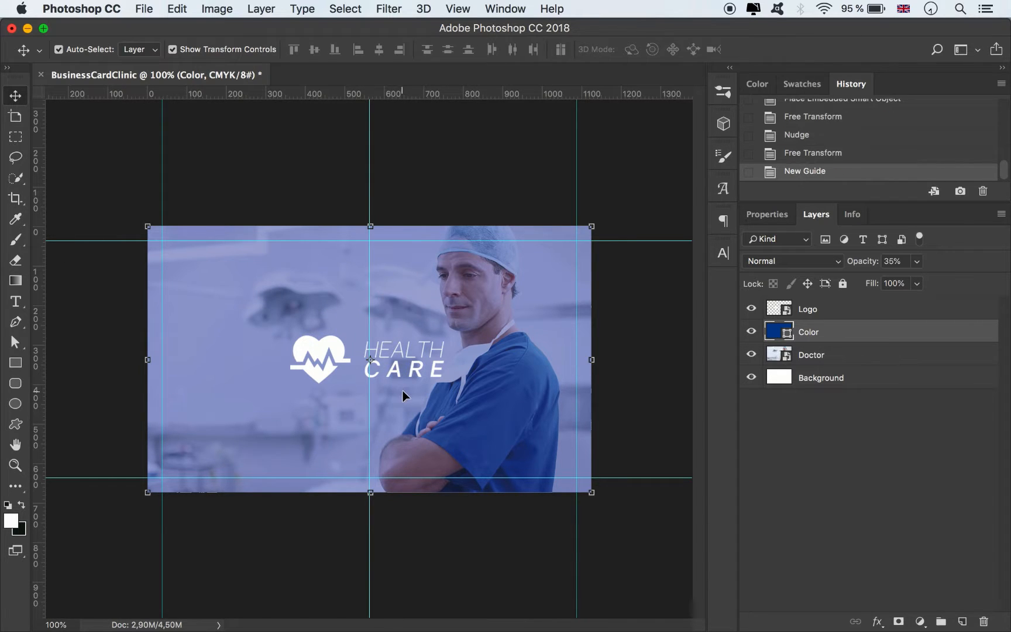
click(406, 359)
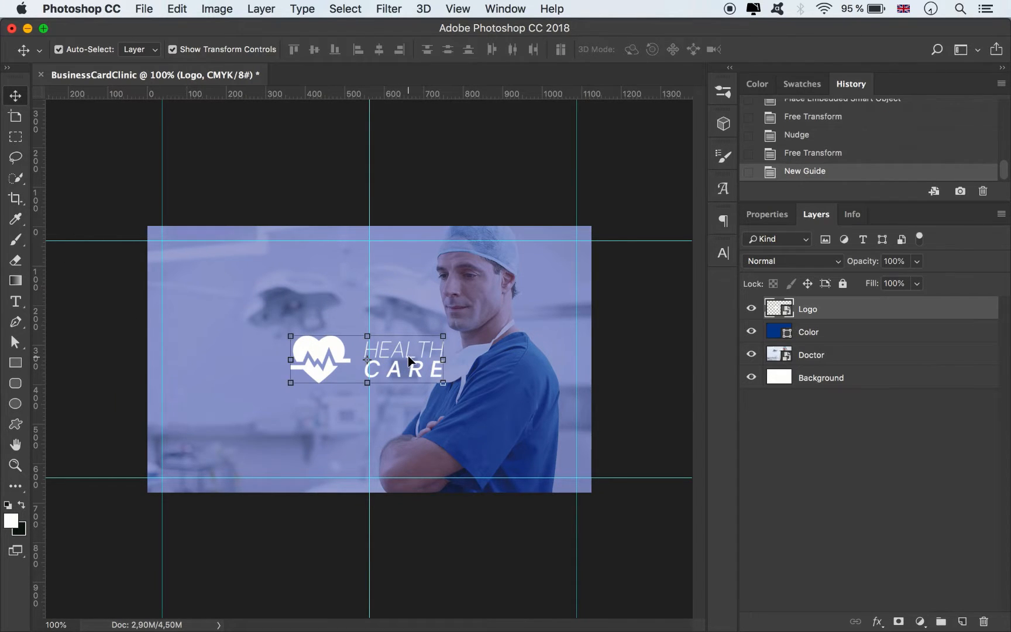
key(Right)
key(Right)
key(Right)
key(Right)
key(Up)
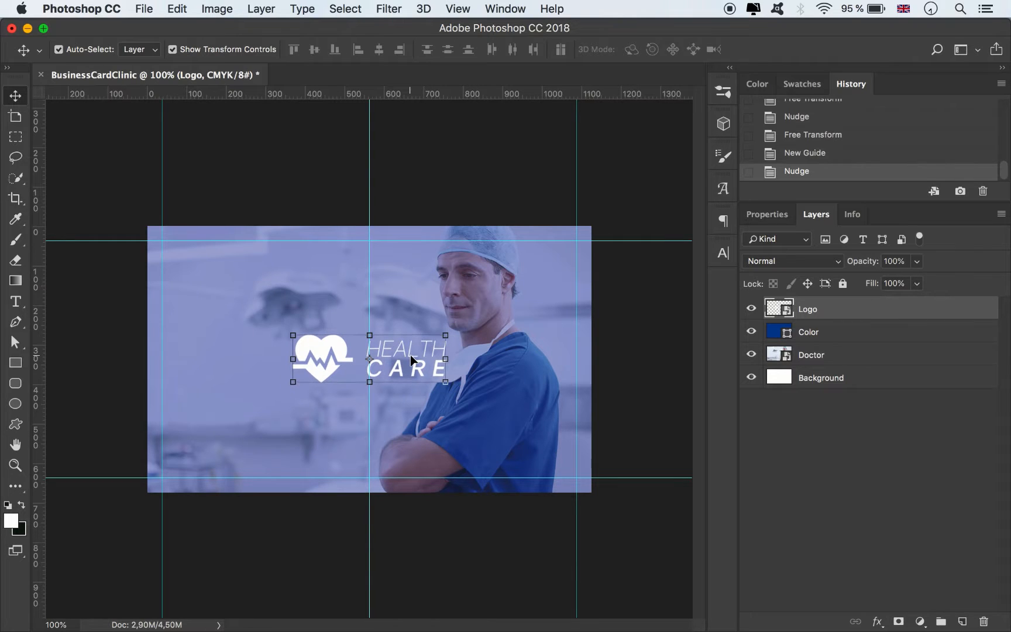
Step: Deselect the logo and remove the vertical guide at the card's horizontal centre
click(872, 408)
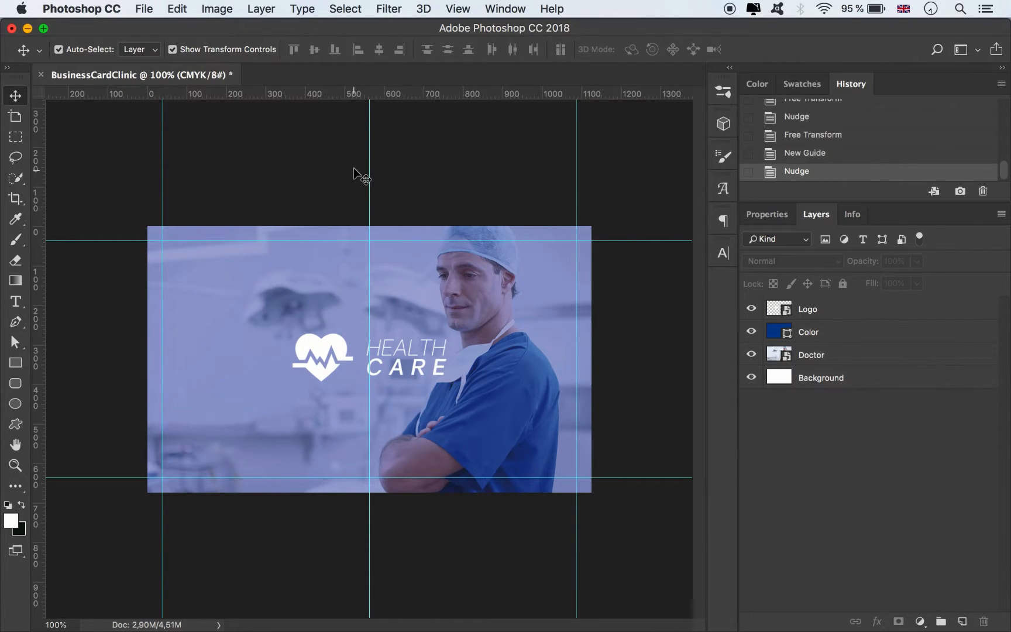
drag(370, 163, 7, 174)
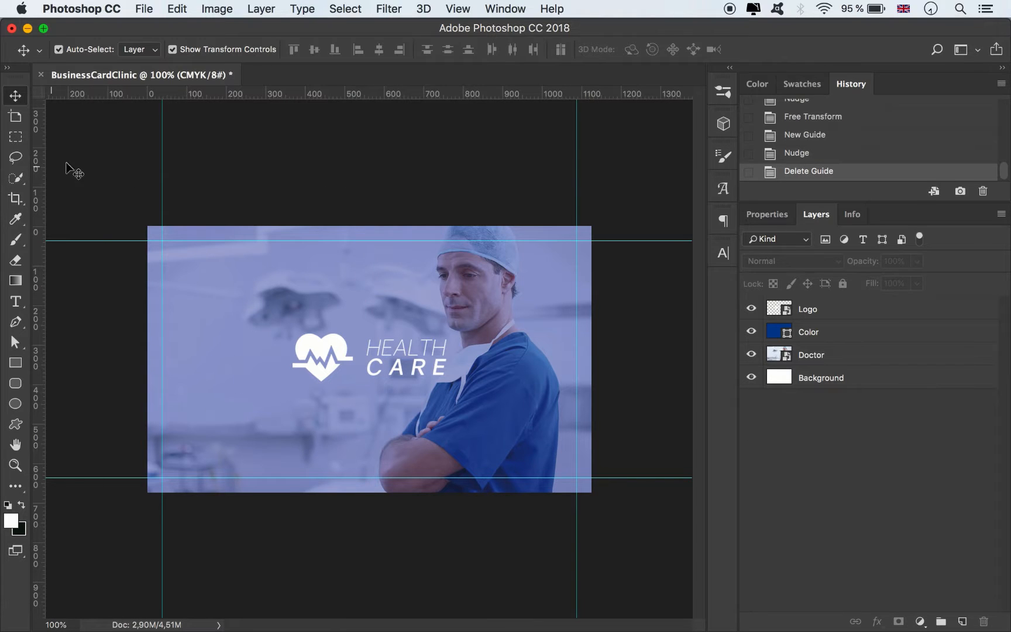
Step: Export the card with Save for Web as a JPEG named BusinessCardClinic_Font in the Business Card (Clinic) folder
click(149, 11)
mouse_move(252, 214)
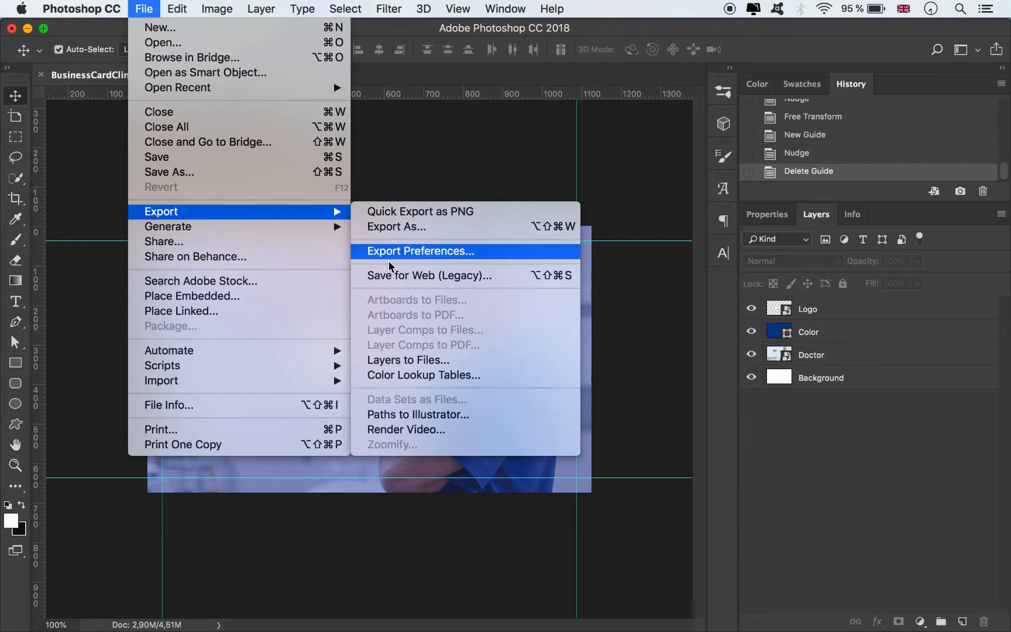
click(392, 278)
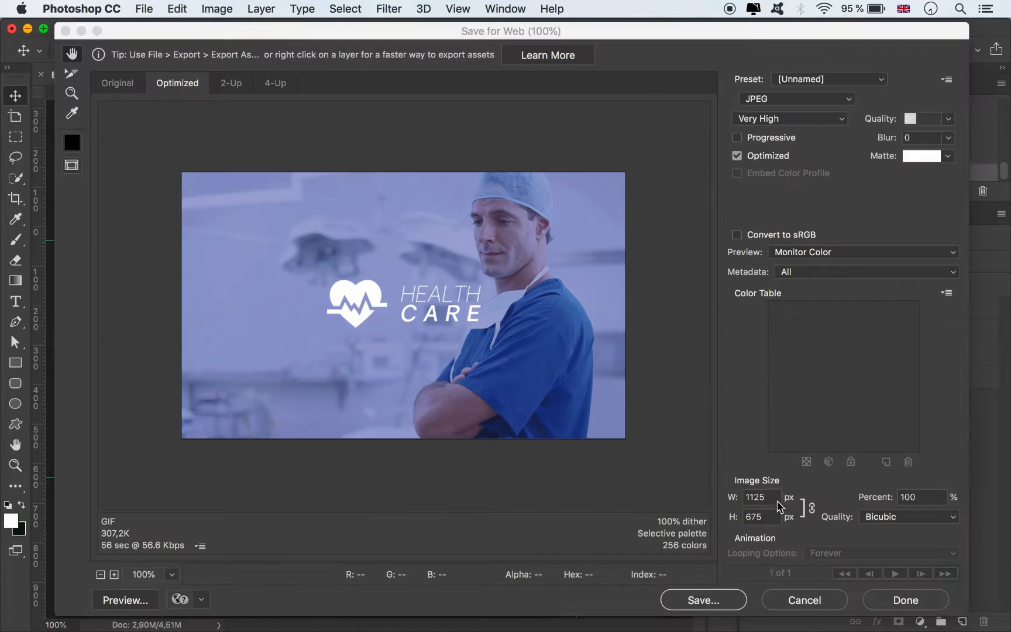
click(707, 599)
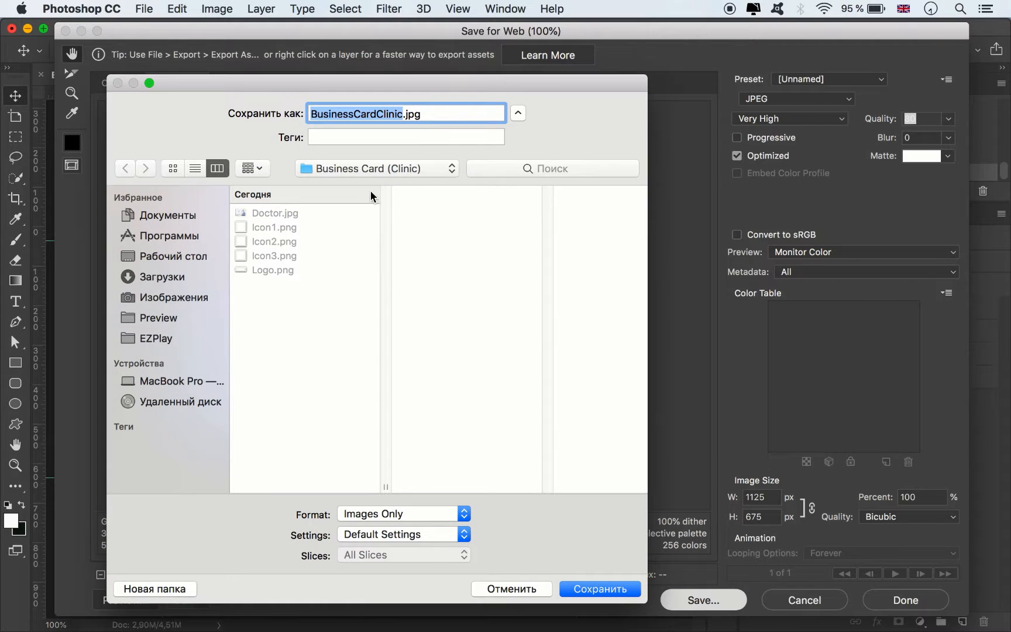
key(Right)
text(_)
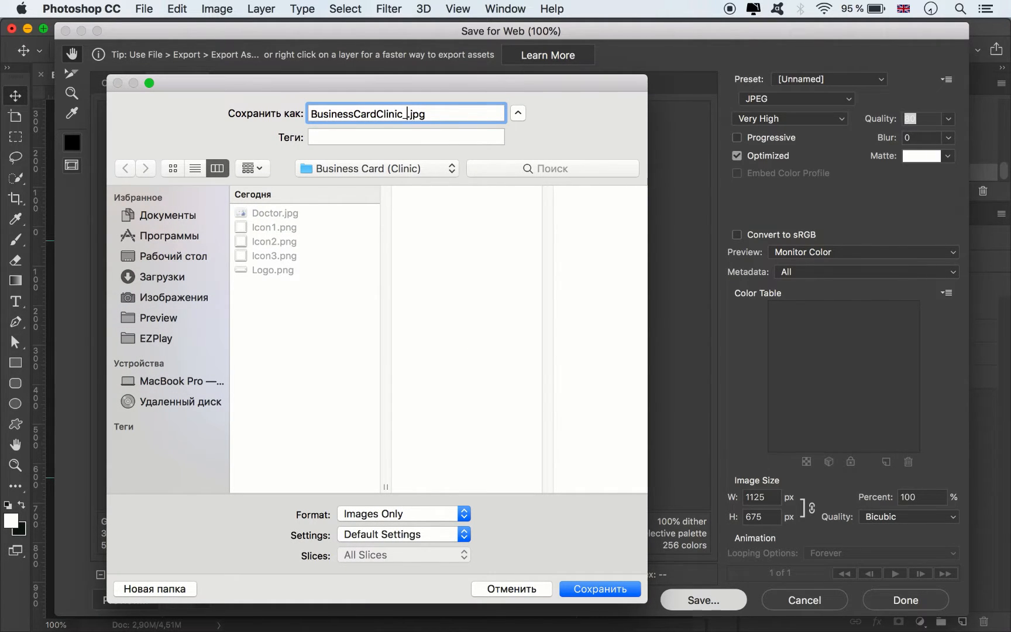
text(Font)
click(593, 589)
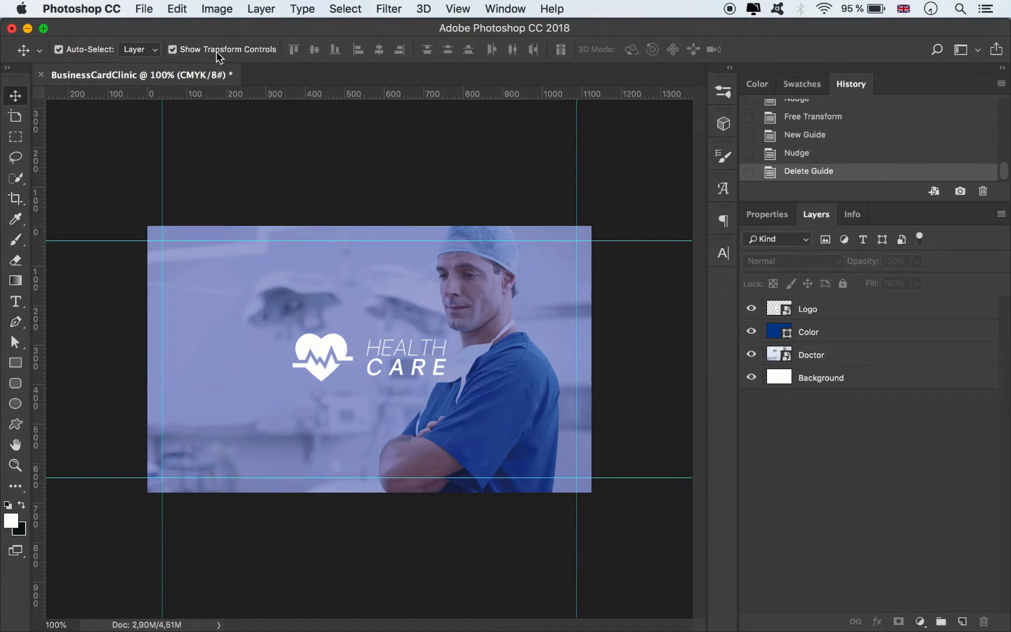
Step: Start a new document from the print presets and name it BusinessCardClinic_Back
click(146, 9)
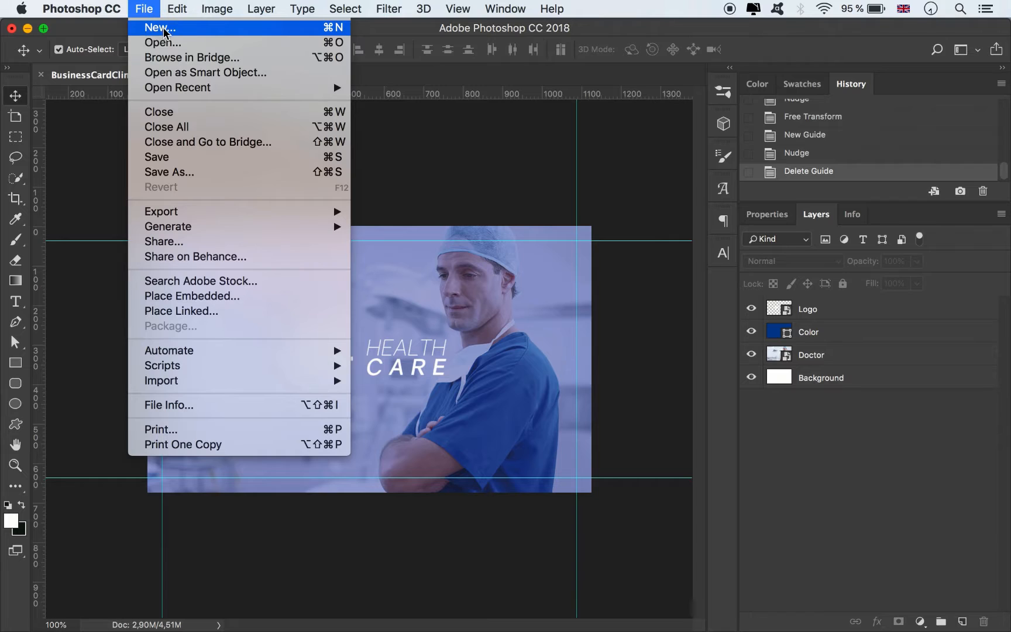
click(163, 28)
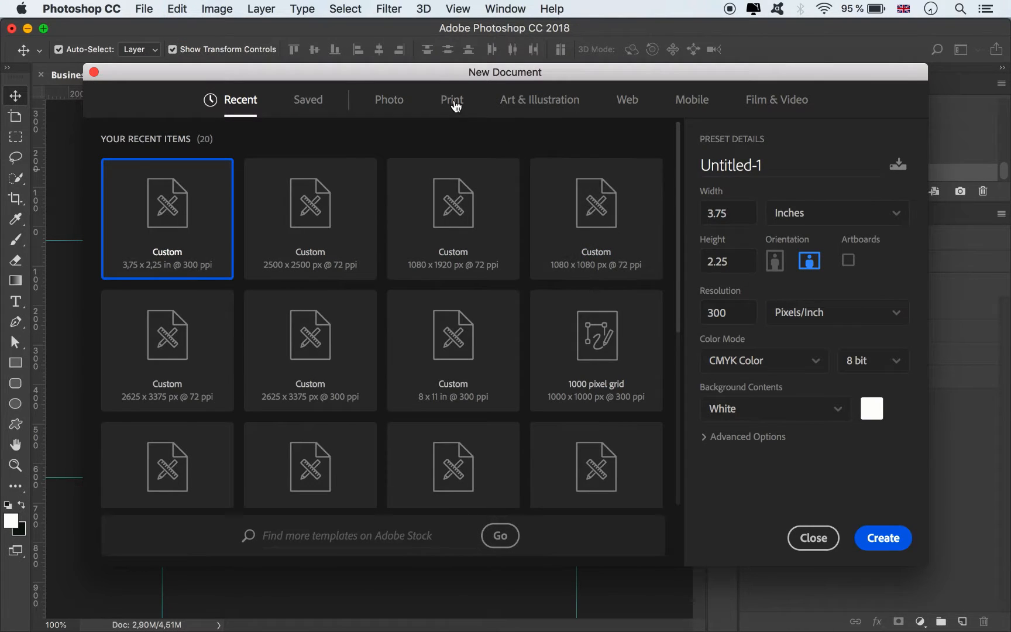
click(452, 100)
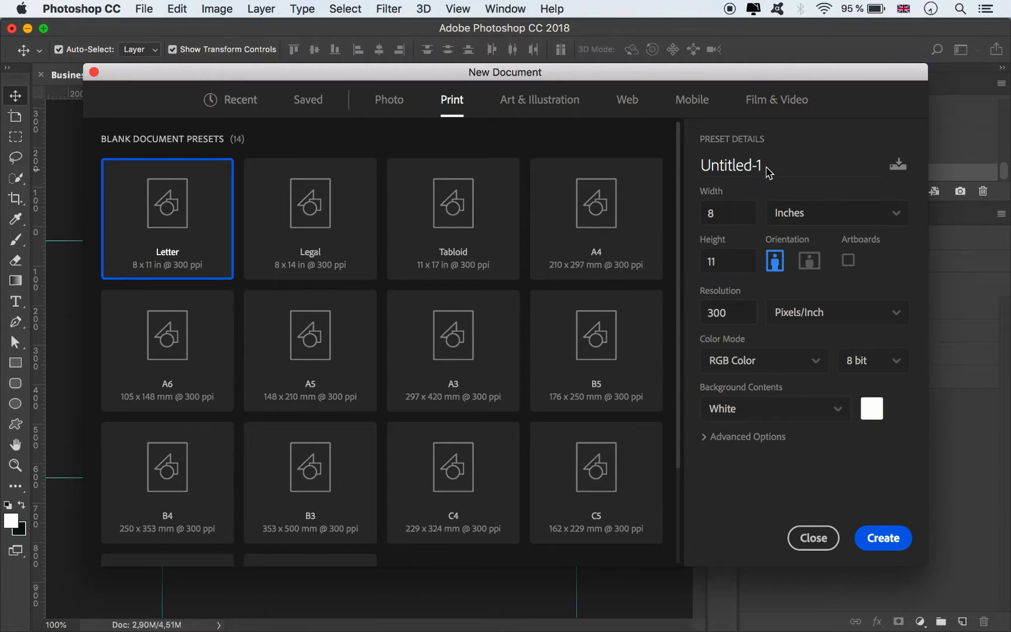
click(775, 164)
text(BusinessC)
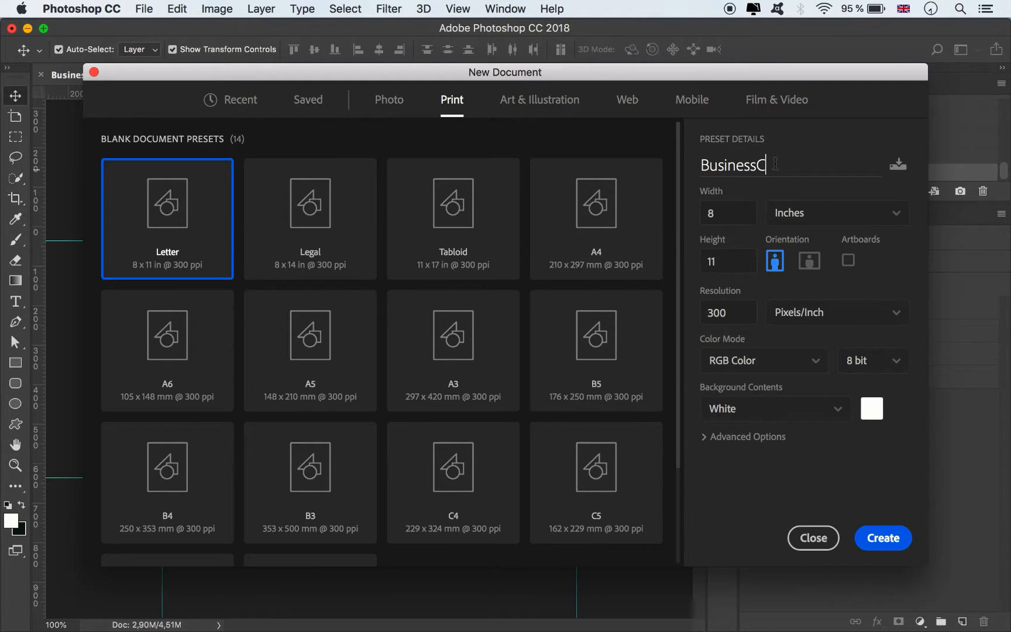
text(ardClinic_B)
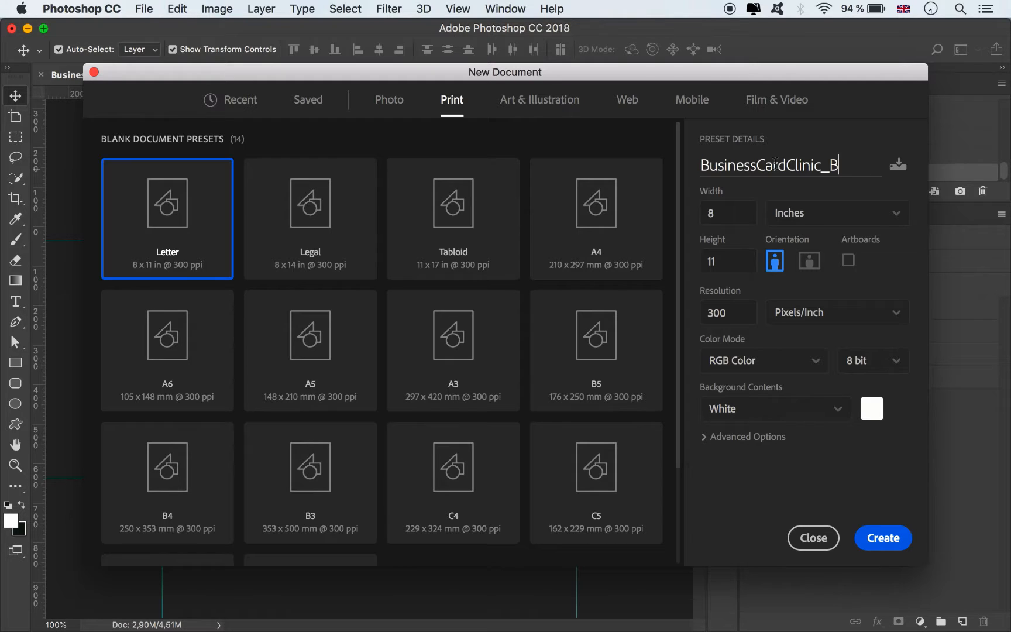
text(ack)
Step: Set the new document to 3.75 by 2.25 inches in CMYK Color and create it
click(744, 214)
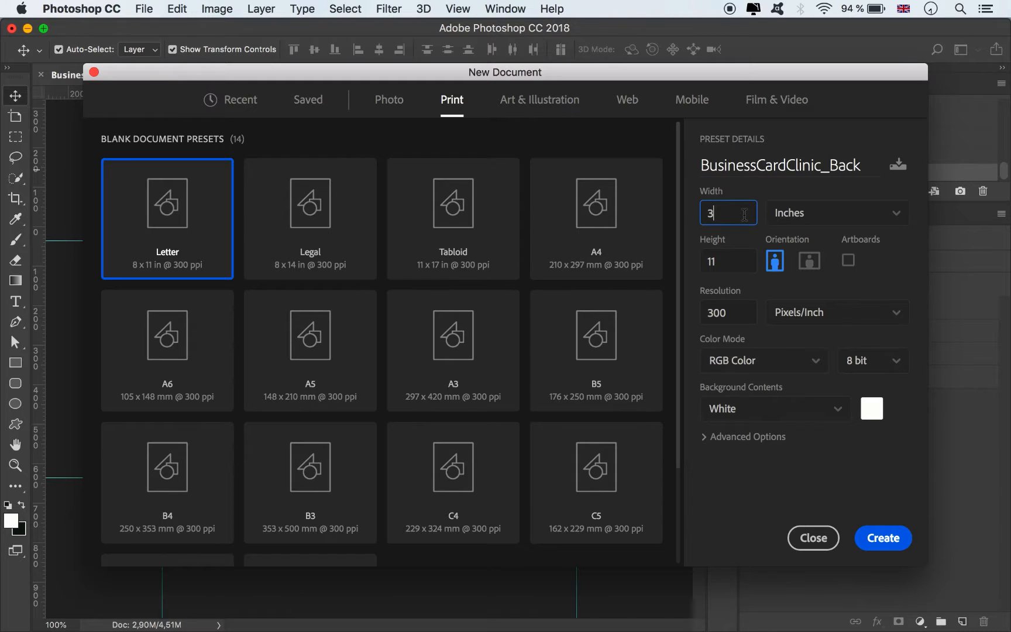
text(375)
click(729, 266)
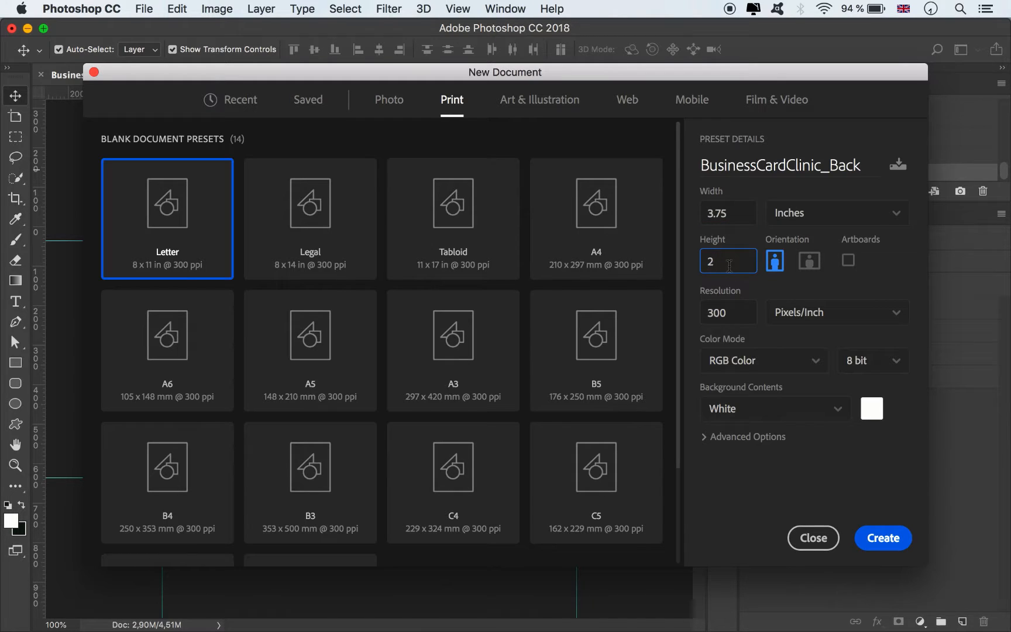
text(2.25)
click(773, 362)
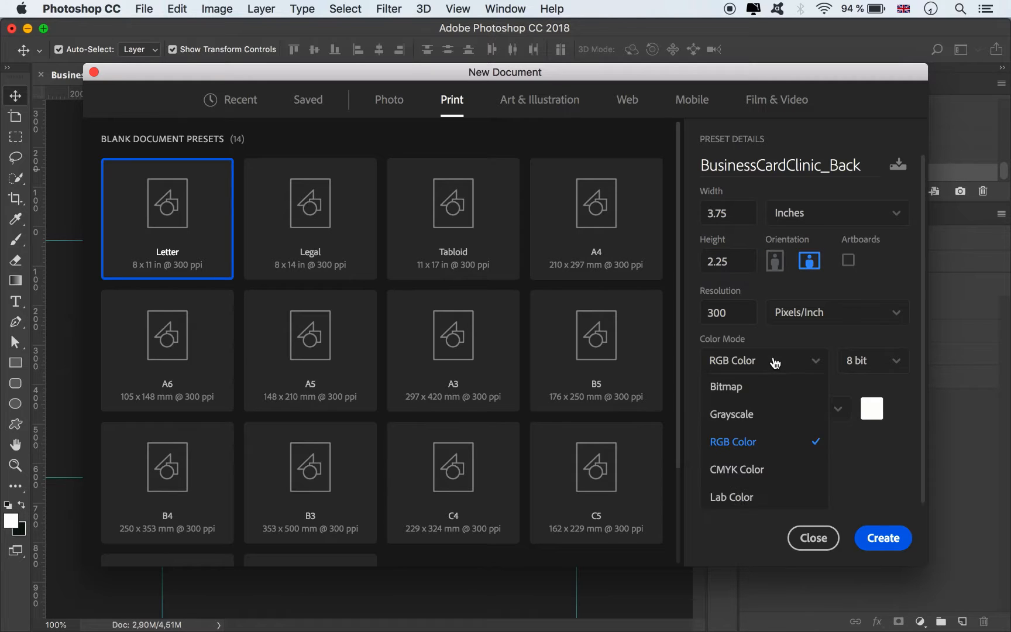
click(742, 472)
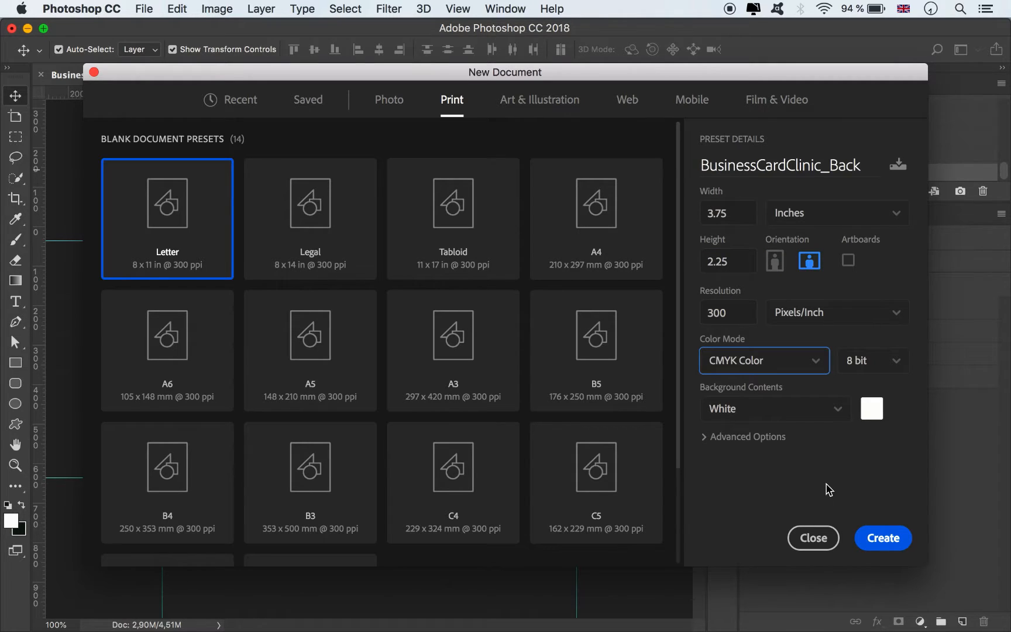
click(886, 542)
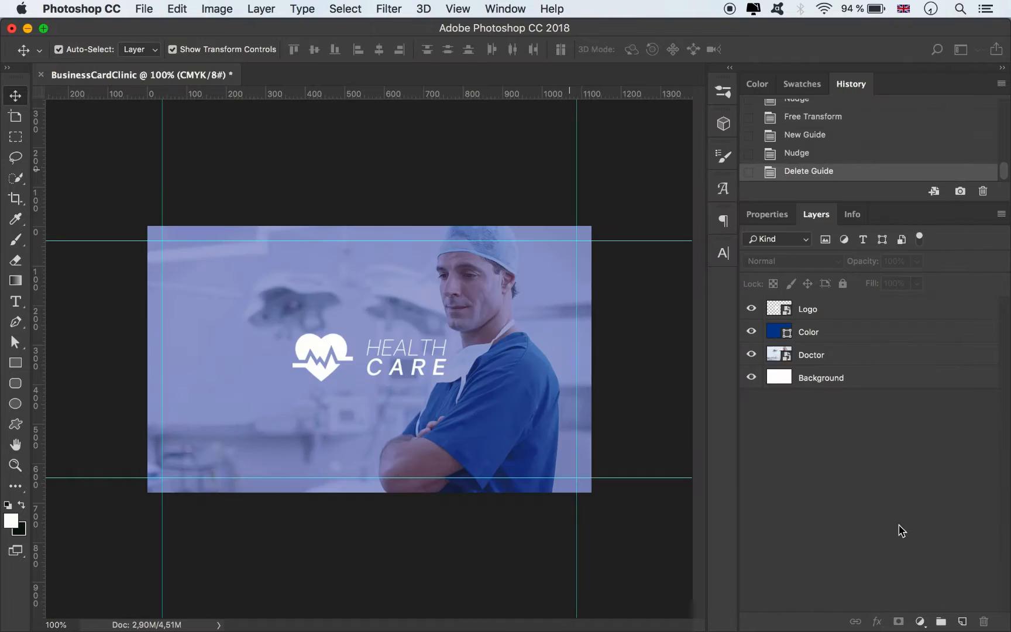
Step: Unlock the background layer of the new card and name it Background
click(981, 309)
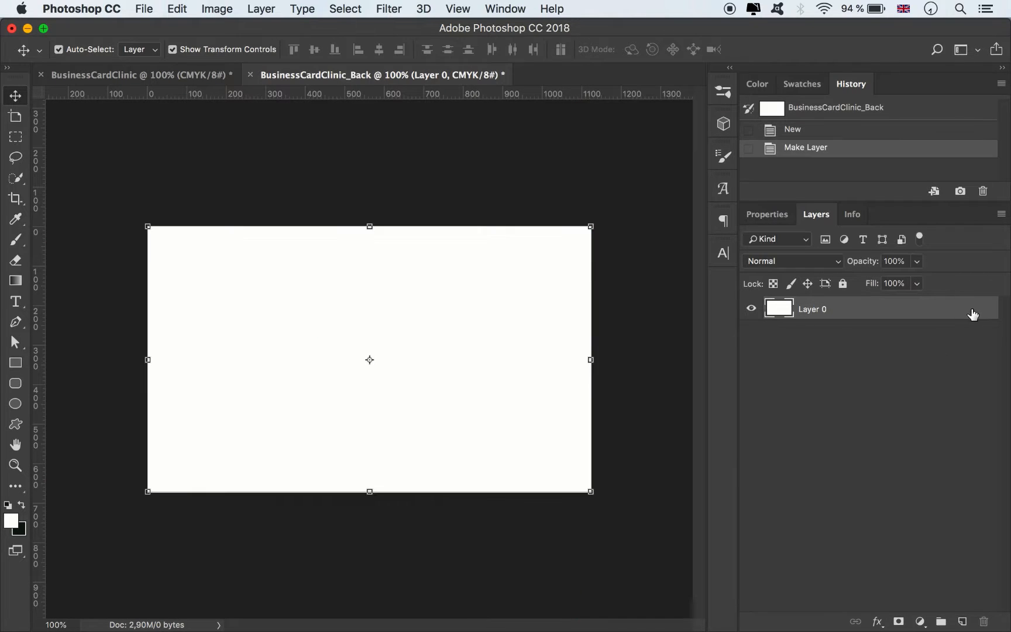
double_click(802, 313)
text(Background)
key(Return)
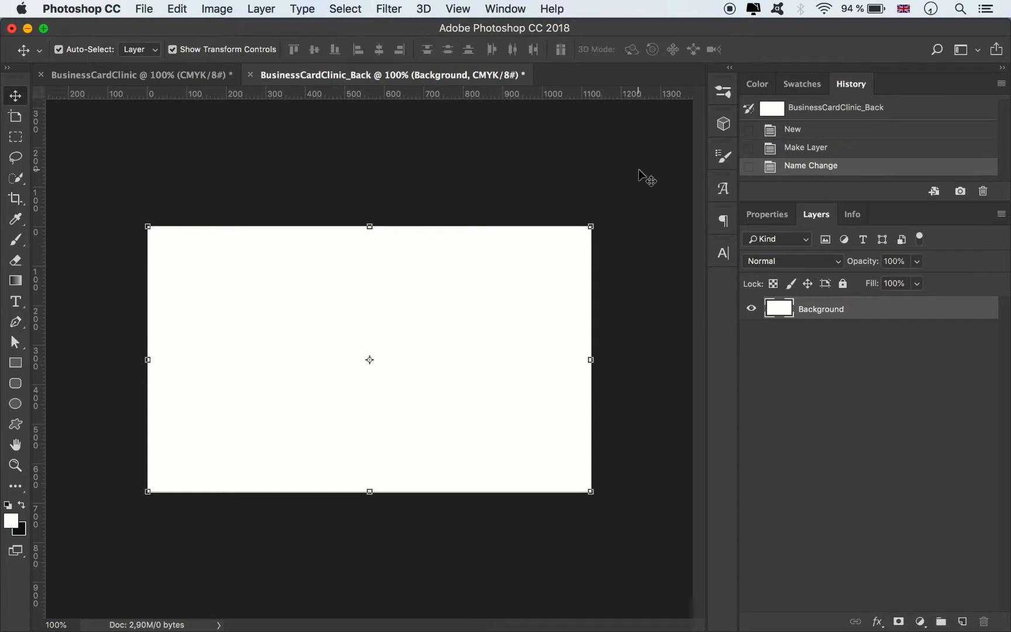
Step: Add horizontal margin guides at 0,125 in and 2,125 in on the back card
click(520, 9)
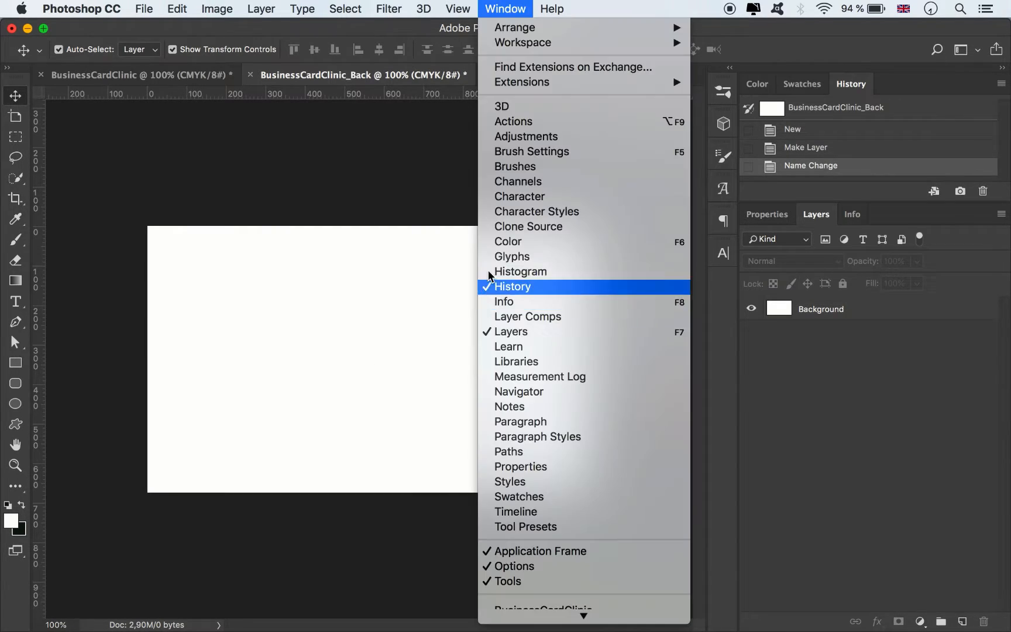
mouse_move(465, 11)
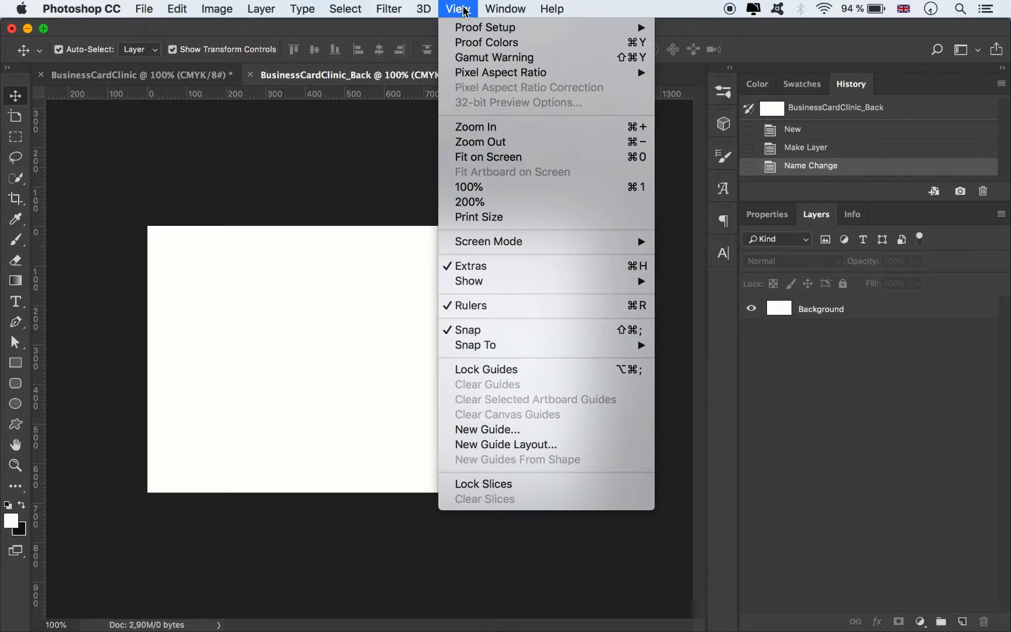
click(486, 429)
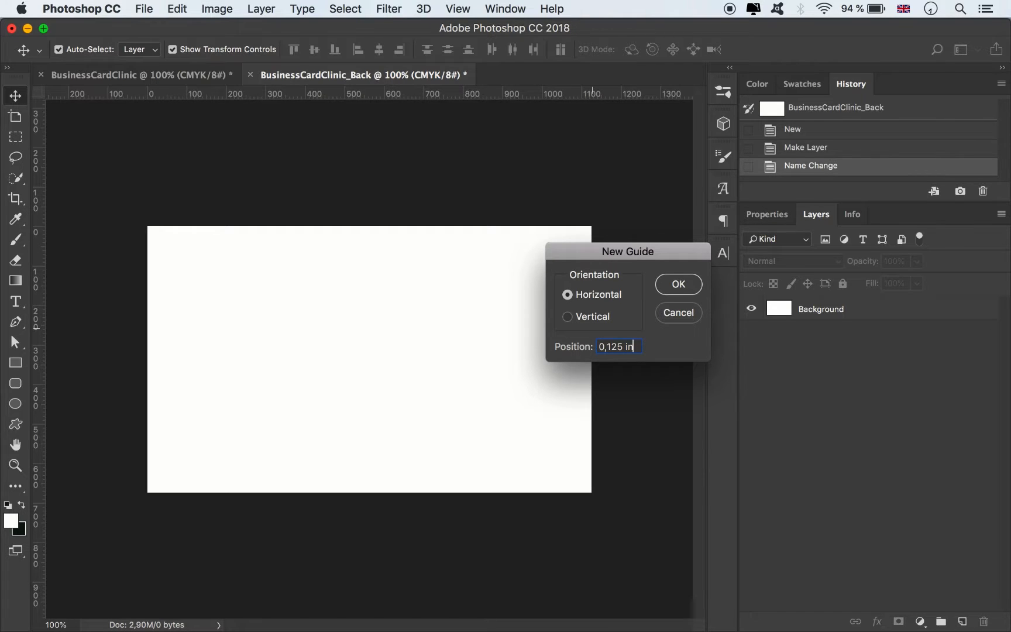
key(Return)
click(458, 9)
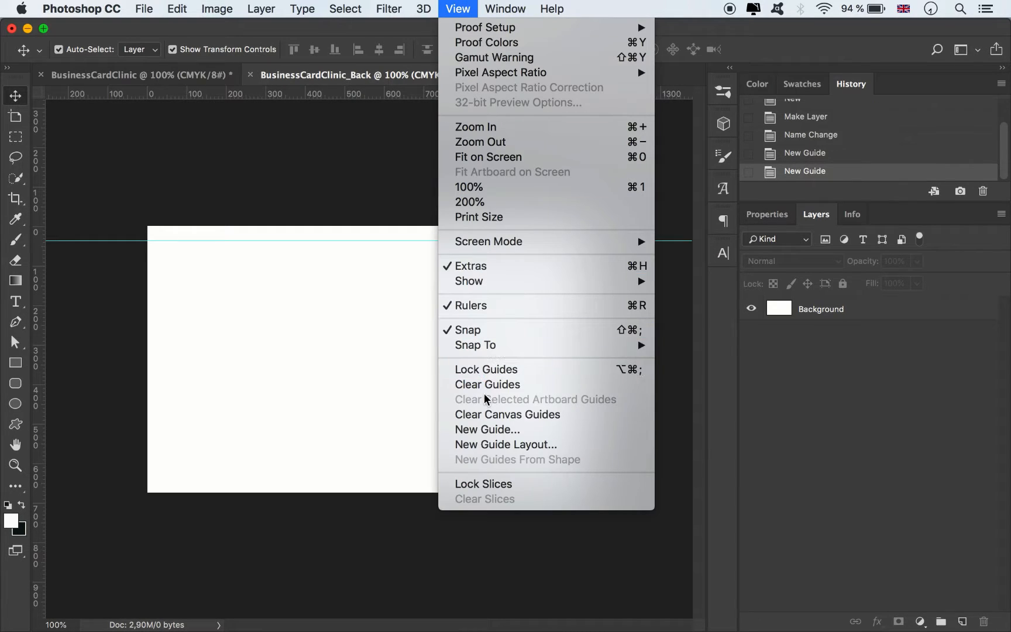
click(487, 430)
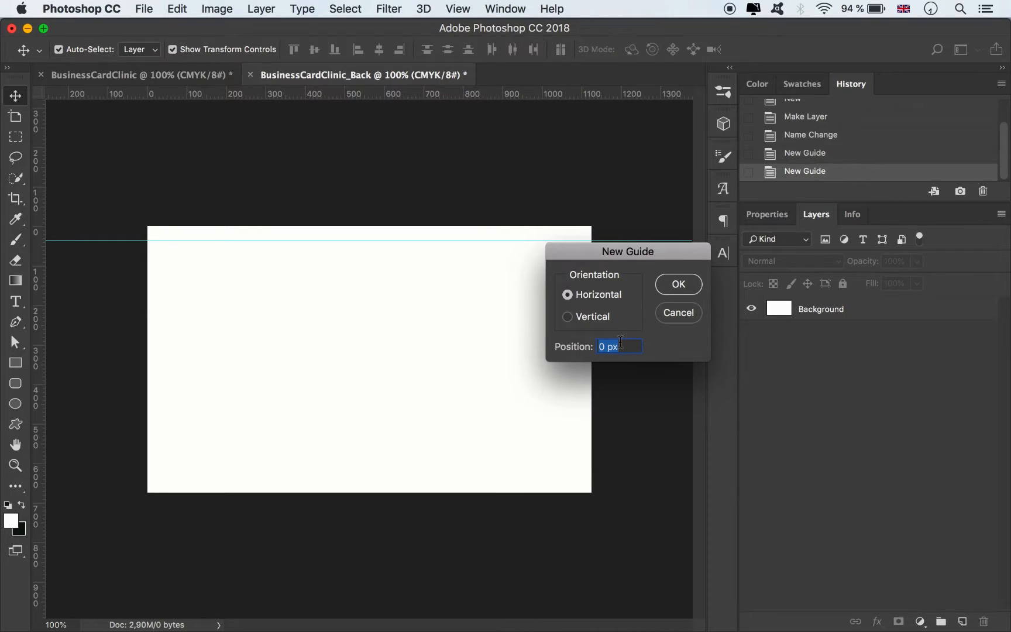
text(2)
text(,125 in)
key(Return)
Step: Add vertical margin guides at 0,125 in and 3,625 in on the back card
click(454, 9)
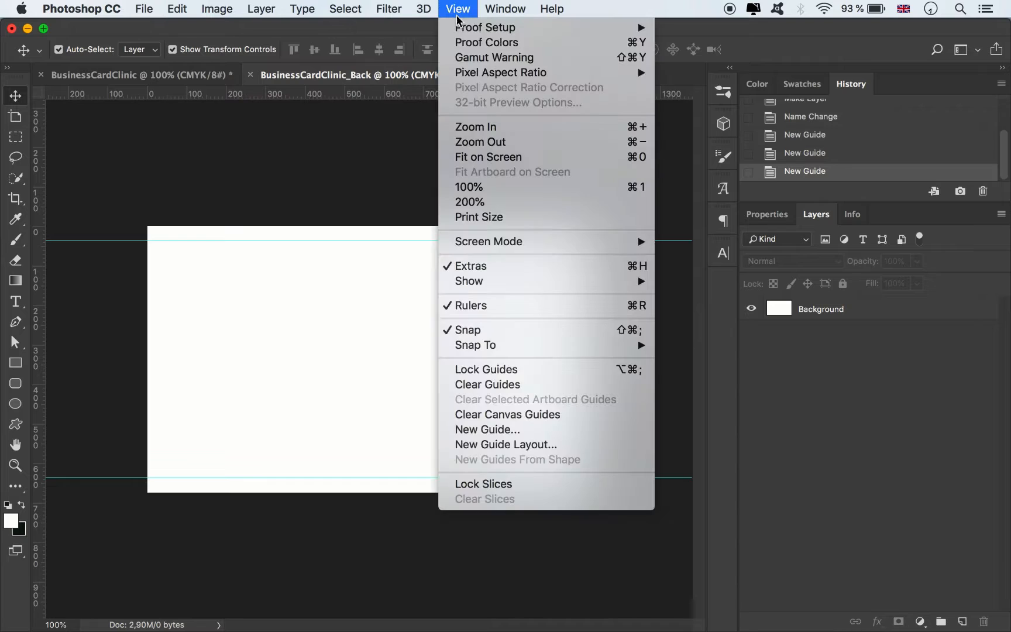
click(486, 431)
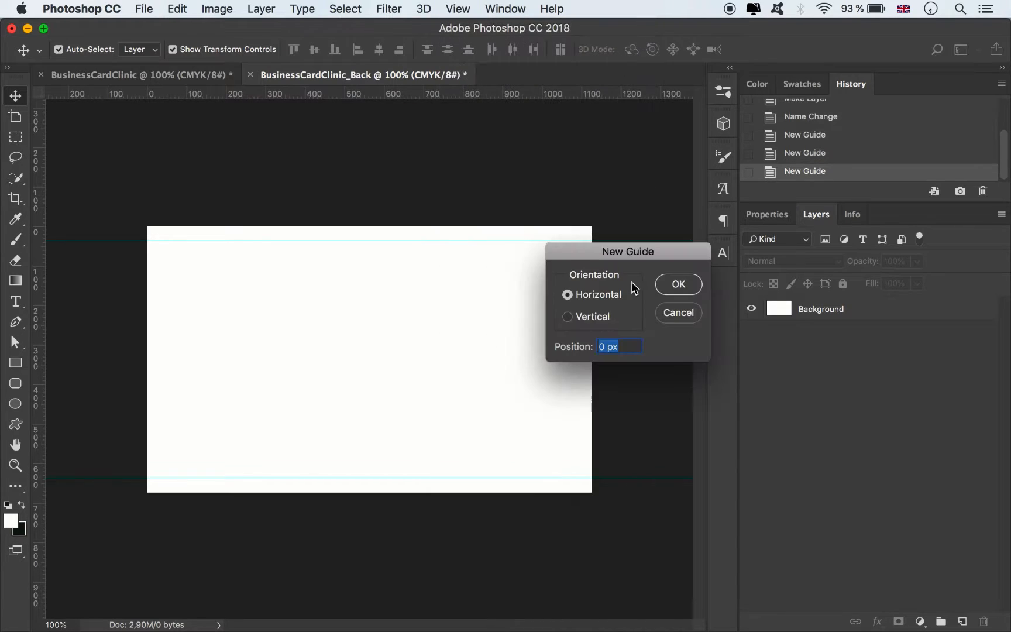
text(0)
key(Return)
click(457, 9)
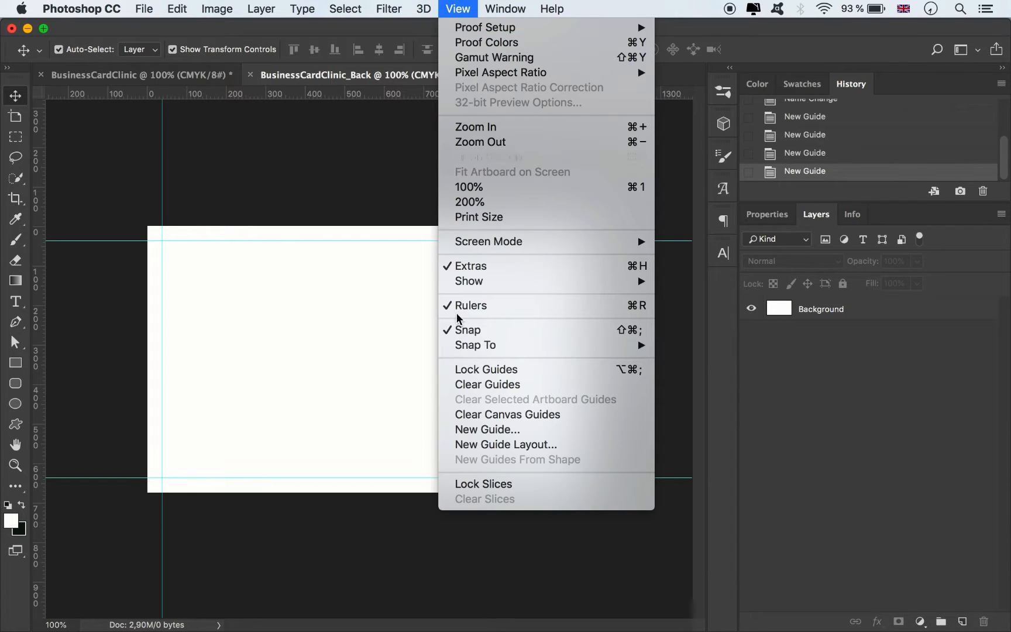
click(473, 430)
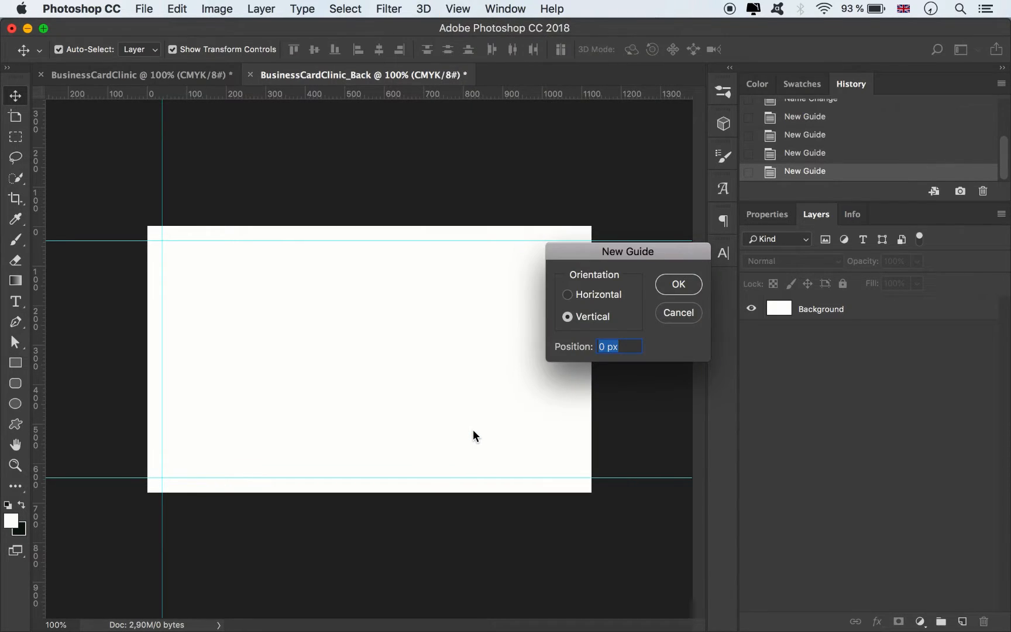
text(3,625 in)
key(Return)
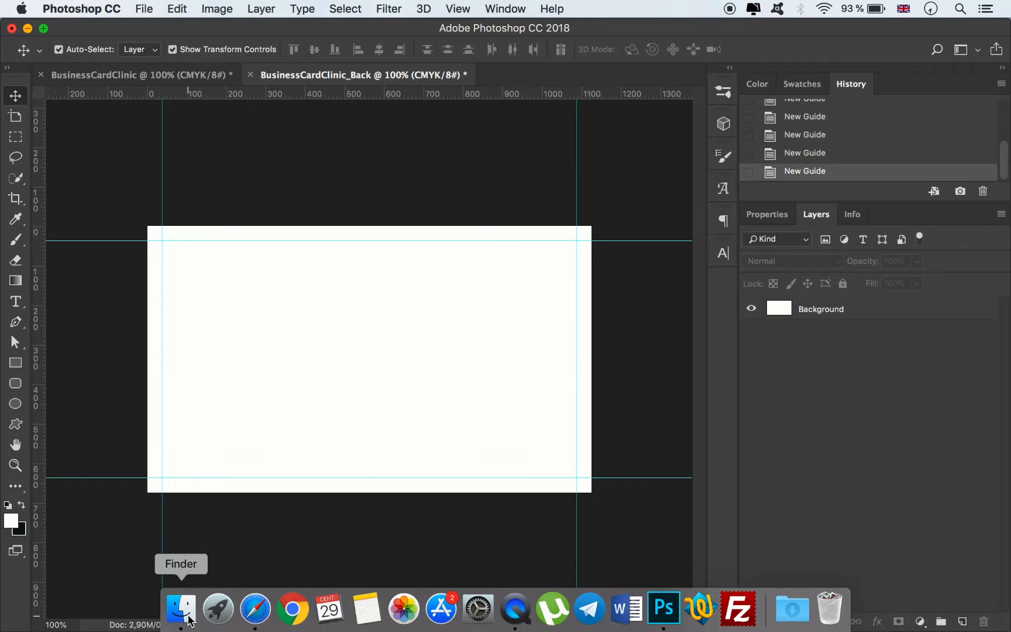
Step: Place Doctor.jpg from Finder into the back card and enlarge it to about 24% so it covers the full width
click(188, 619)
drag(359, 356, 268, 358)
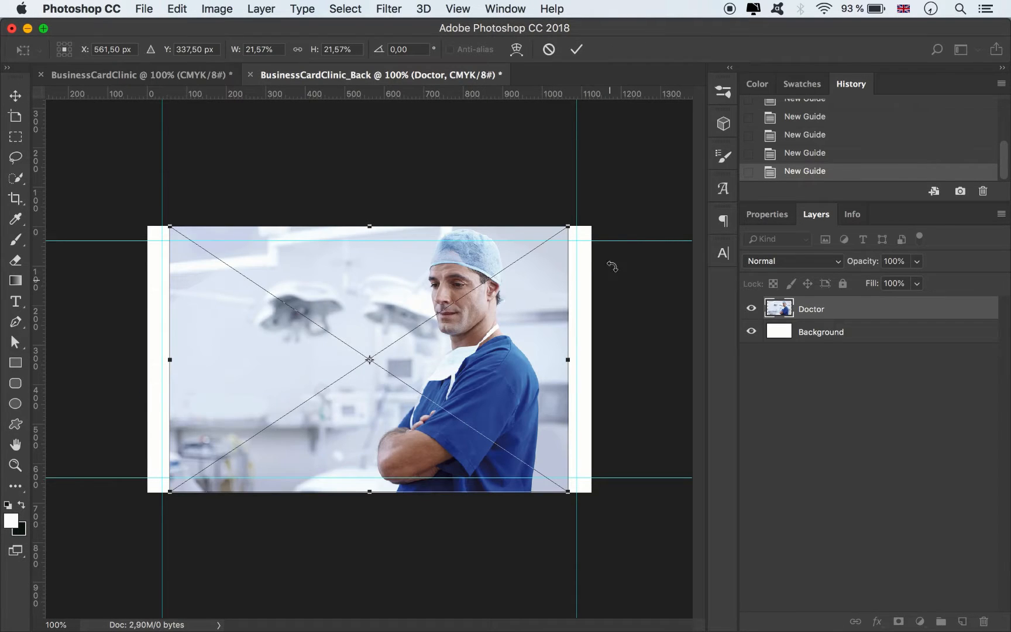
drag(569, 226, 592, 213)
drag(170, 499, 149, 510)
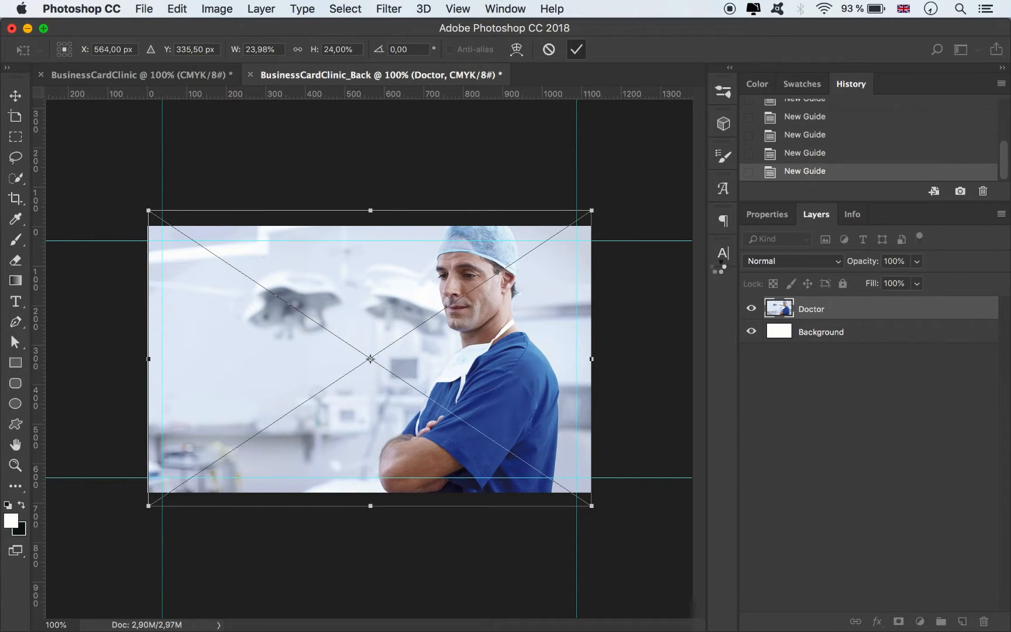
click(576, 49)
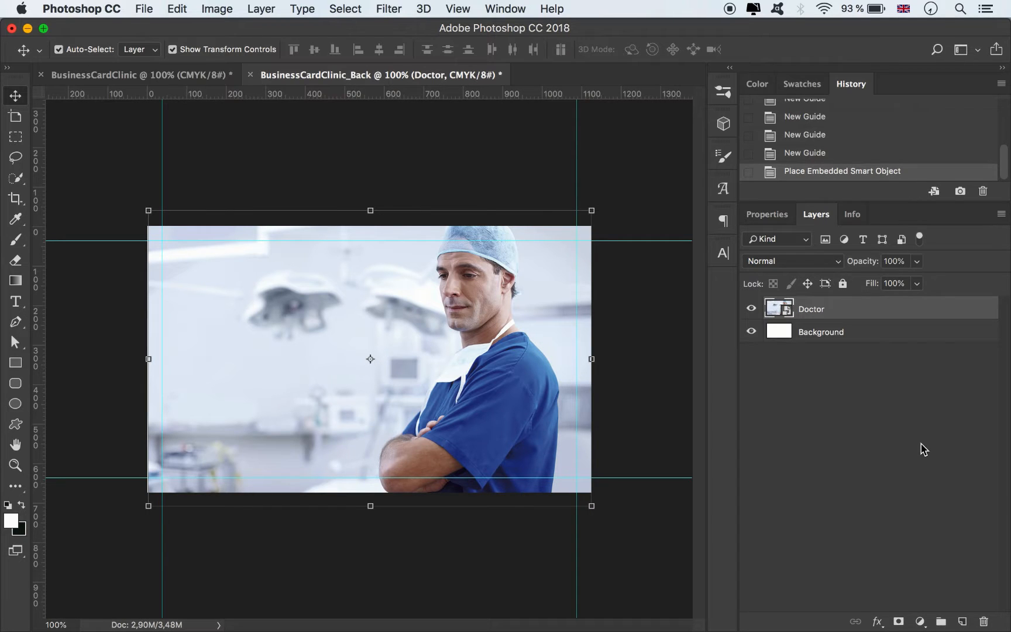
Step: Create a layer group named Background and move the Doctor layer into it
click(941, 623)
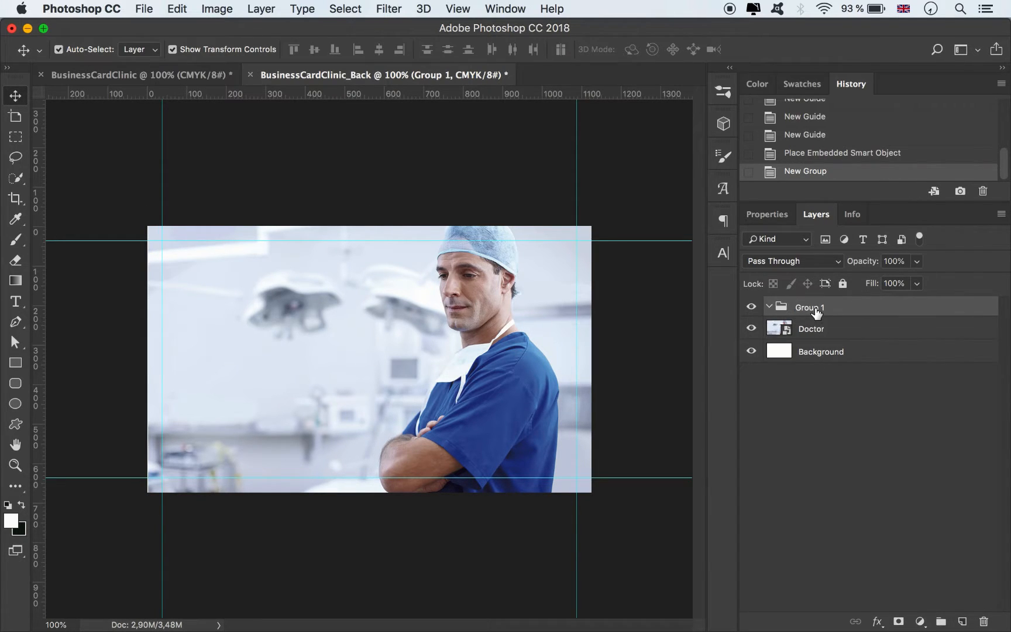
double_click(815, 309)
text(Background)
key(Return)
drag(830, 327, 824, 319)
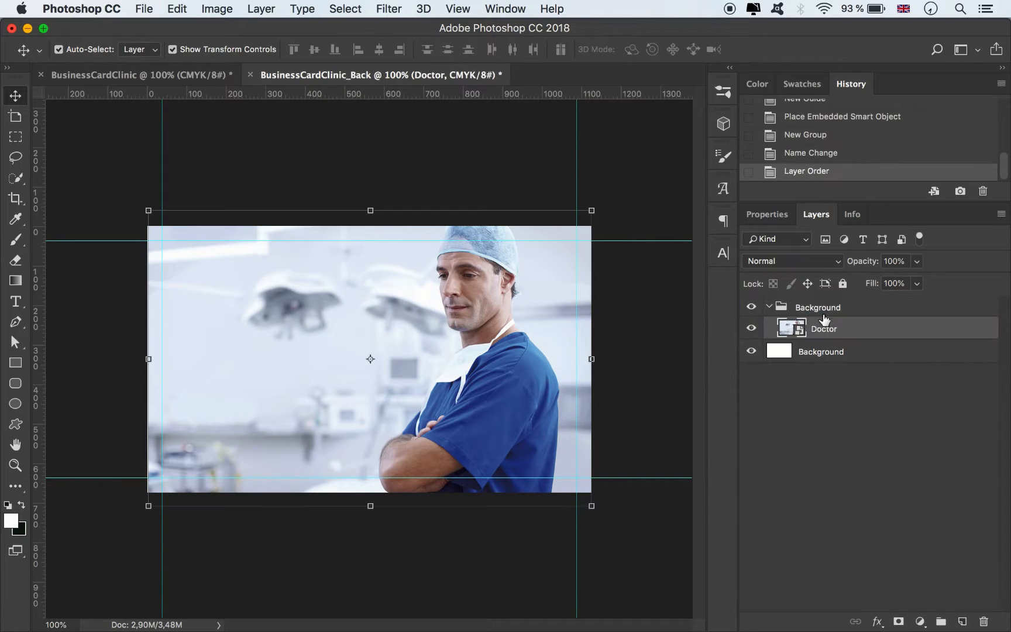
Step: Label the Background group gray and collapse it
right_click(757, 308)
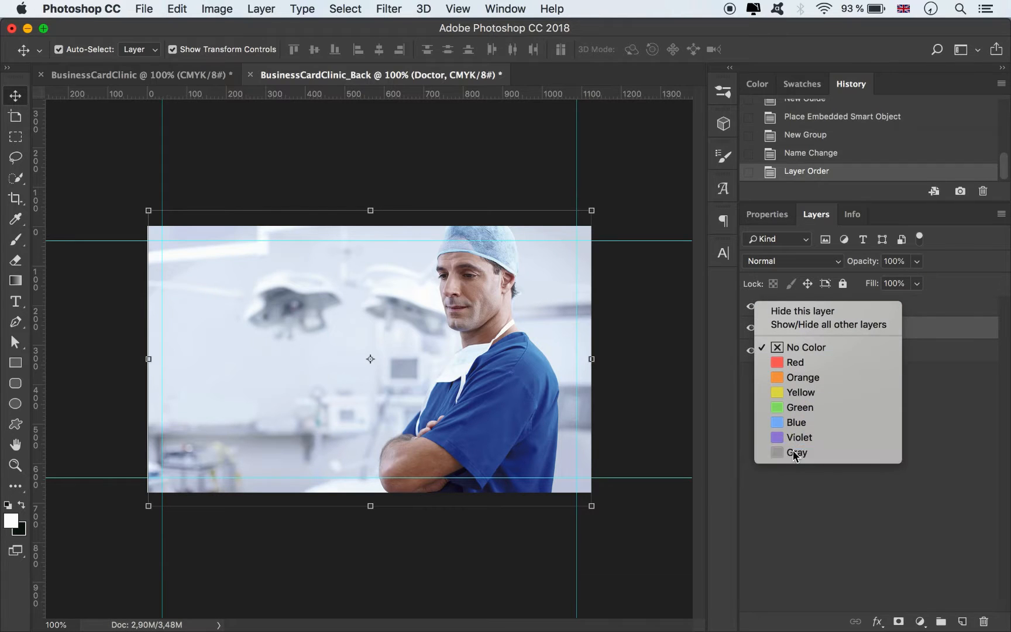
click(796, 451)
click(770, 307)
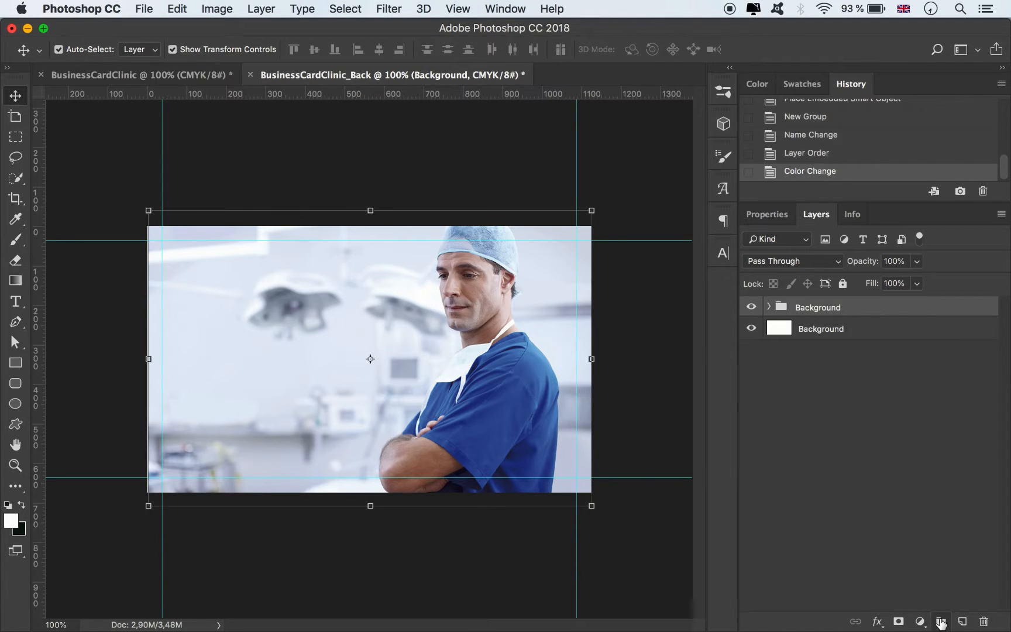
Step: Create two new groups above the Background group, naming the lower one Objects and labelling it green
click(941, 622)
click(941, 622)
double_click(806, 328)
text(Objects)
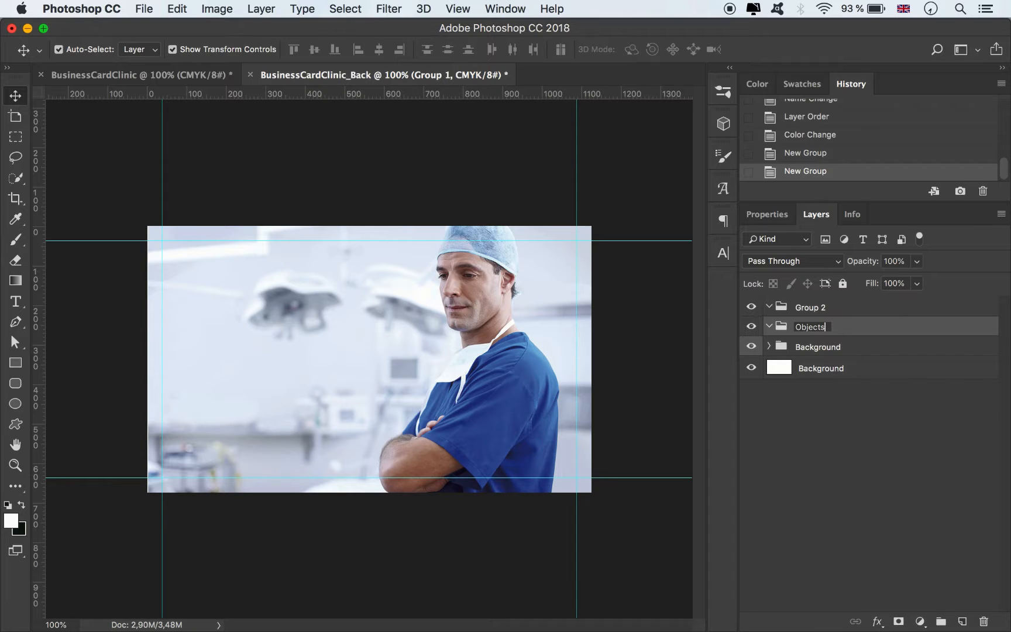
key(Return)
right_click(751, 327)
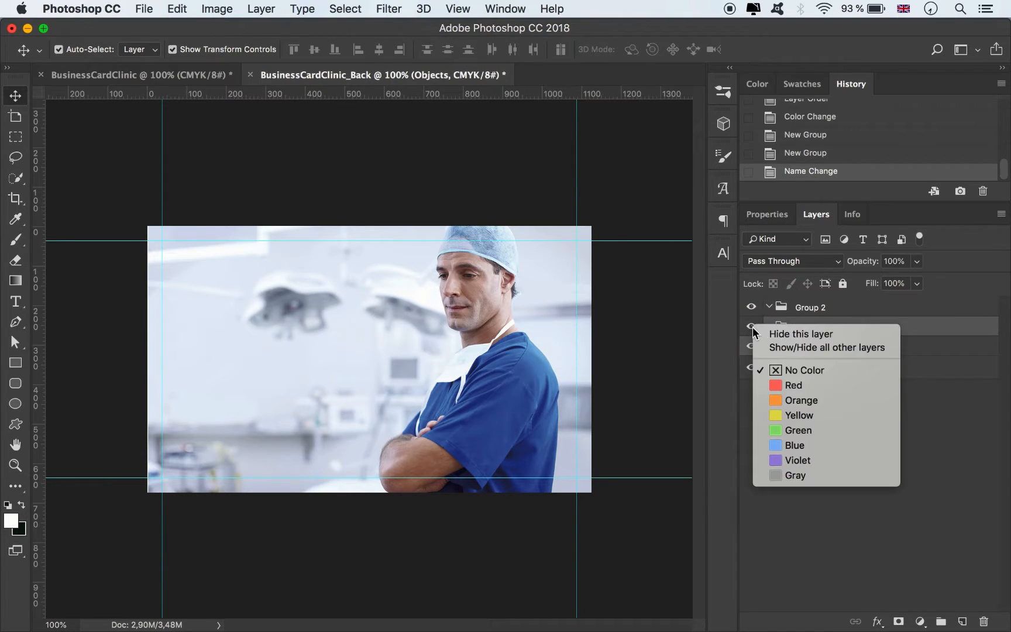
click(799, 430)
Step: Rename the uppermost group as Text and give it a yellow label
double_click(810, 308)
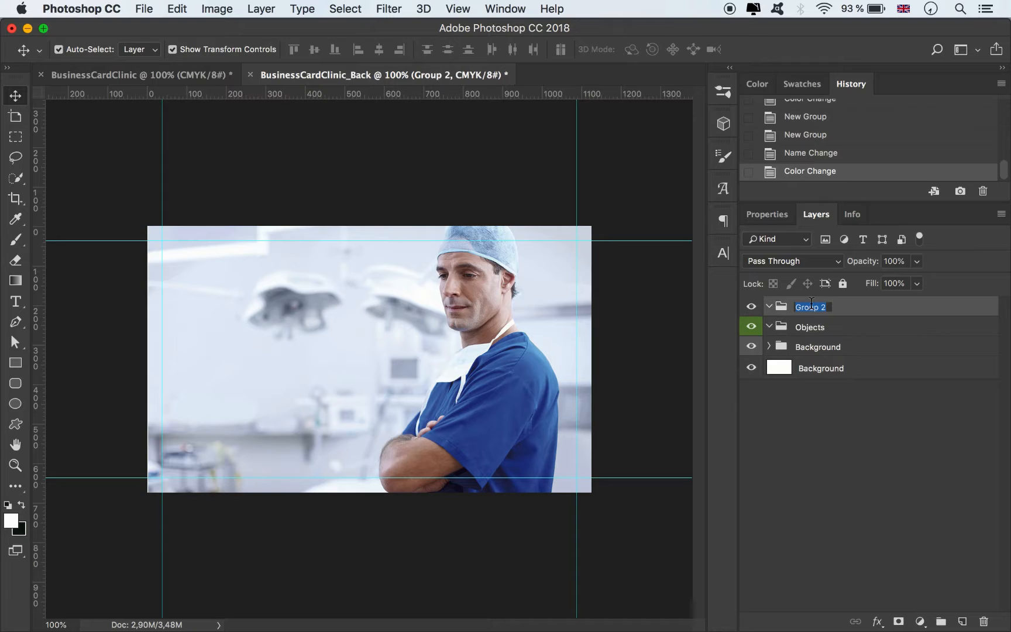
text(text)
key(Return)
right_click(757, 307)
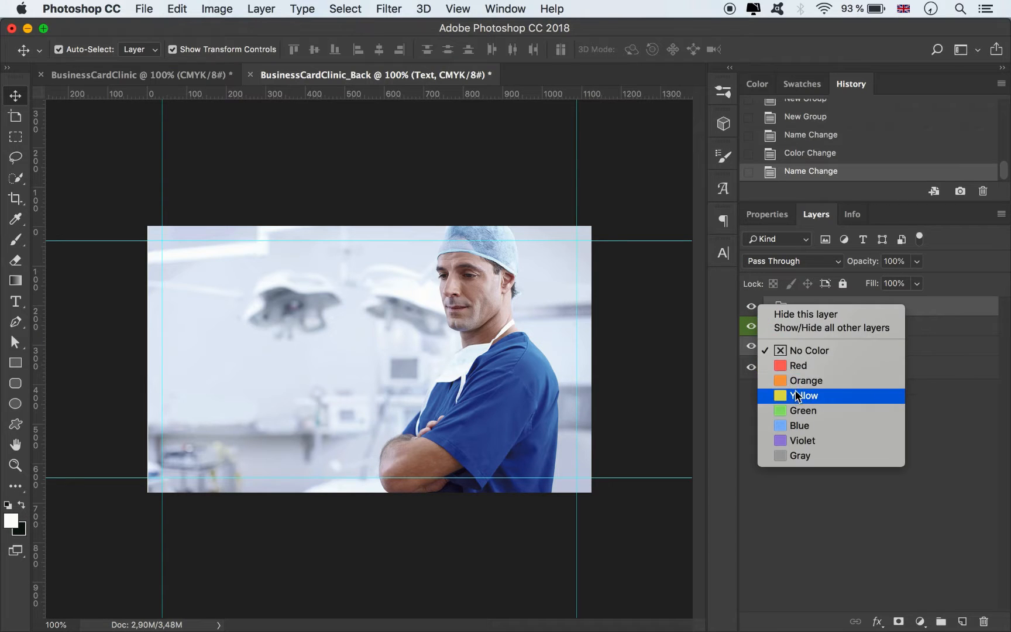
click(817, 396)
Step: Lock the white Background layer and the Doctor layer inside the Background group
click(840, 368)
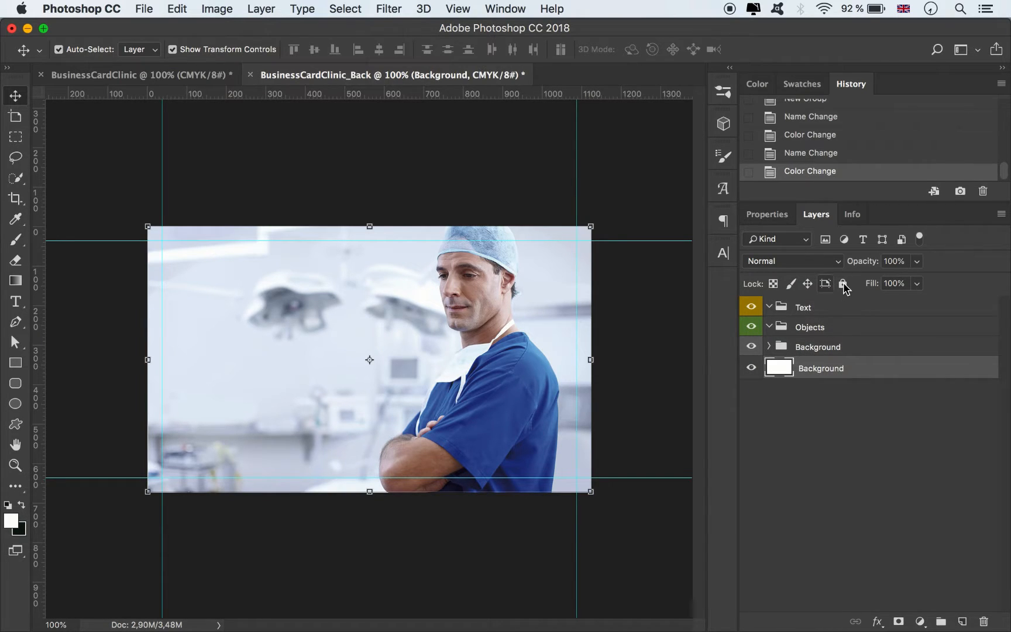
click(843, 284)
click(769, 346)
click(821, 368)
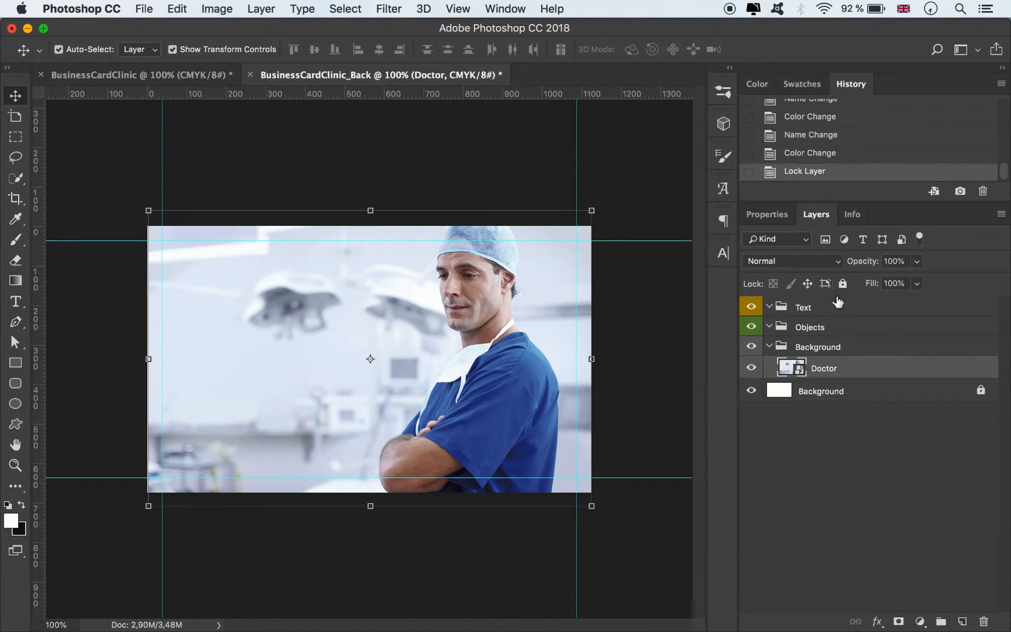
click(843, 283)
click(530, 179)
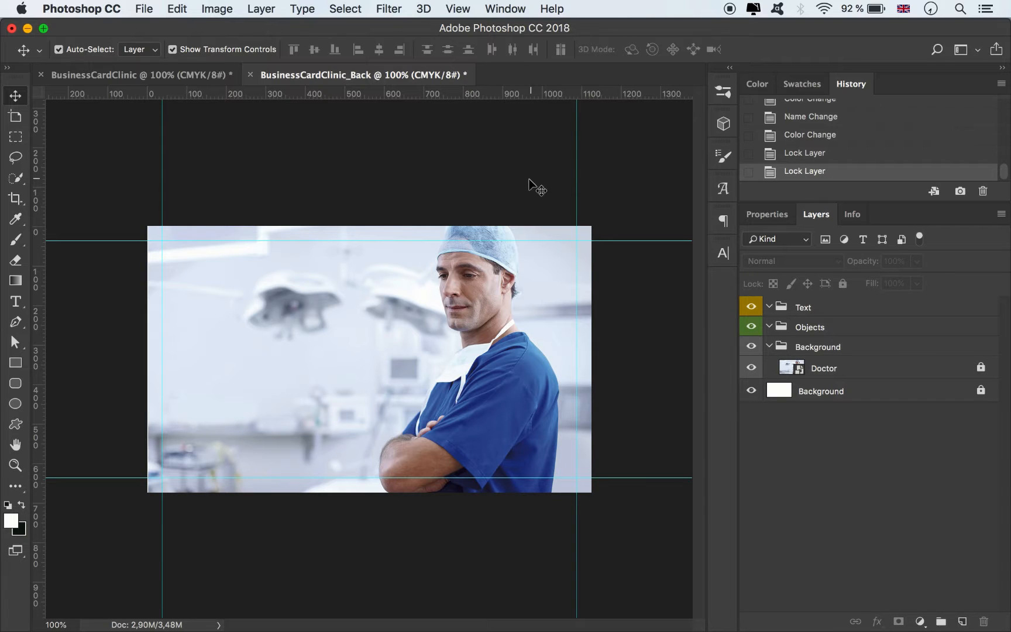
Step: Draw a rectangle about 394 by 674 px across the card's height, left of the doctor, and fill it with the recently used dark blue
key(u)
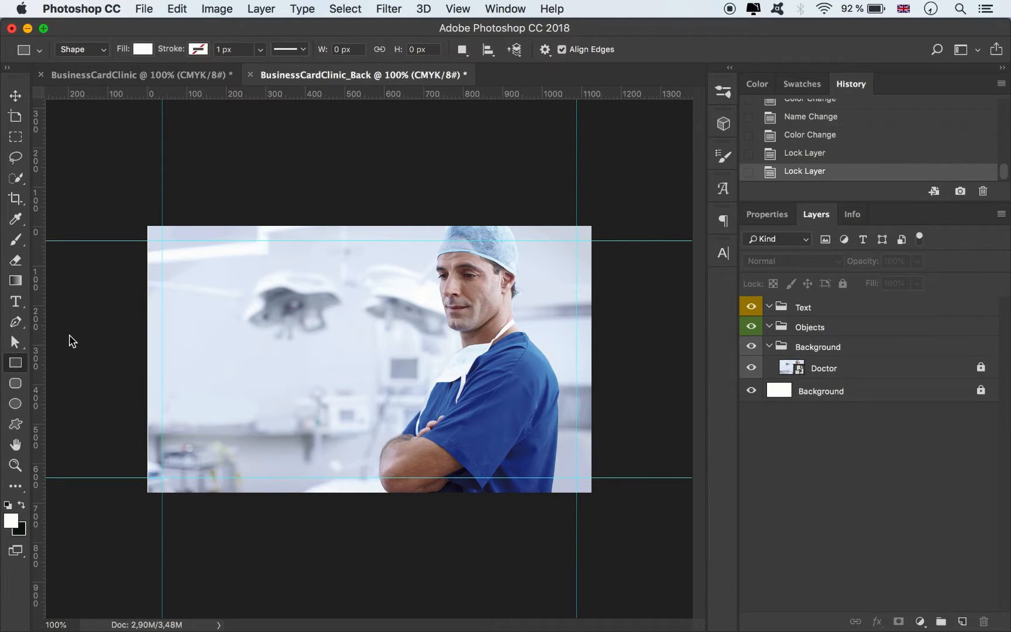
drag(195, 226, 350, 492)
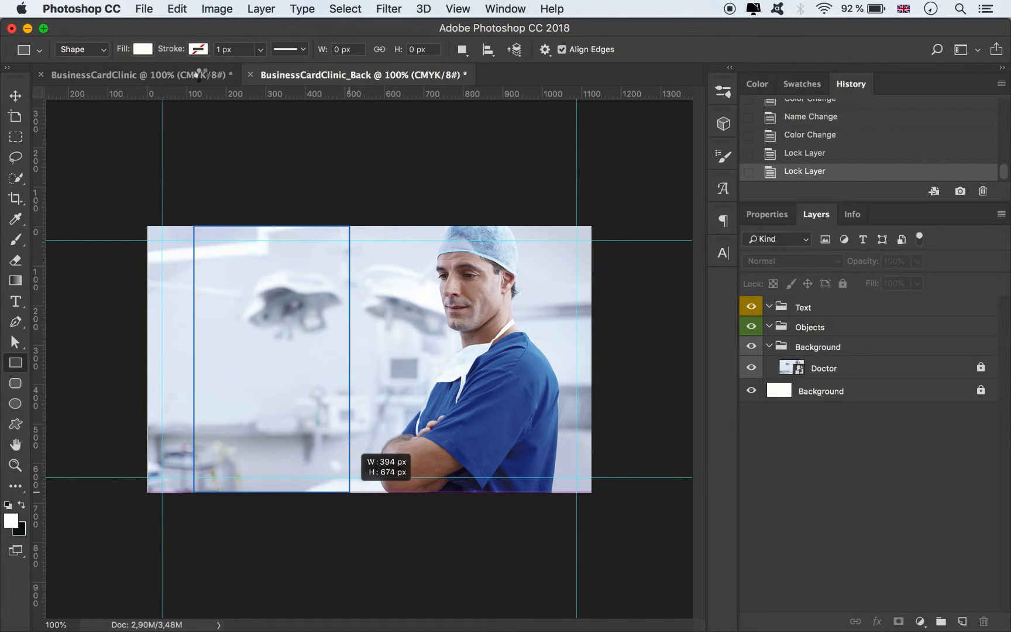
click(143, 49)
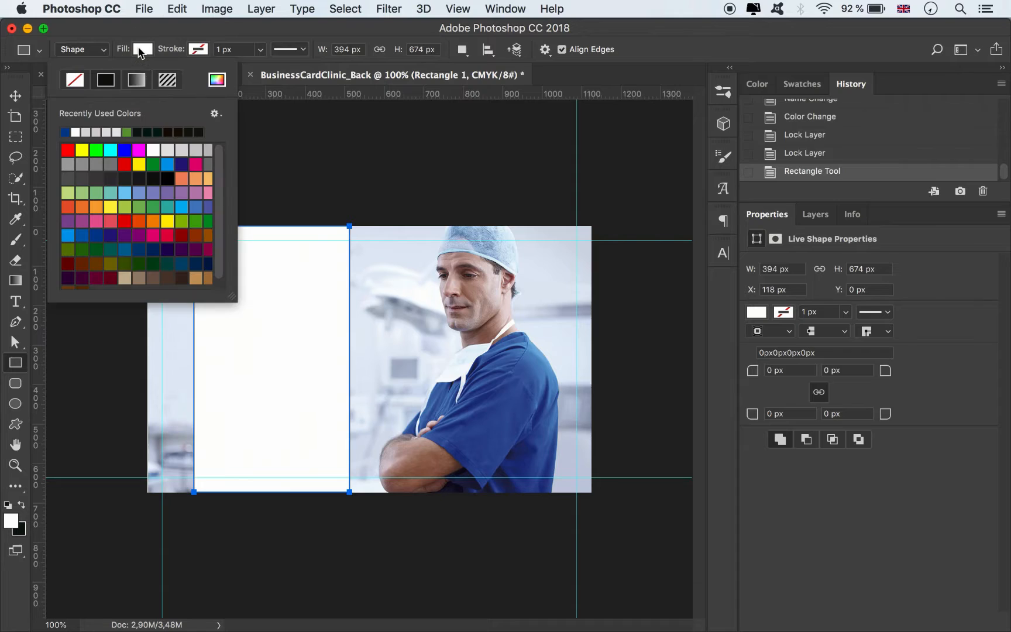
click(65, 131)
Step: Move the blue rectangle horizontally to an X position of about 94 px
click(16, 95)
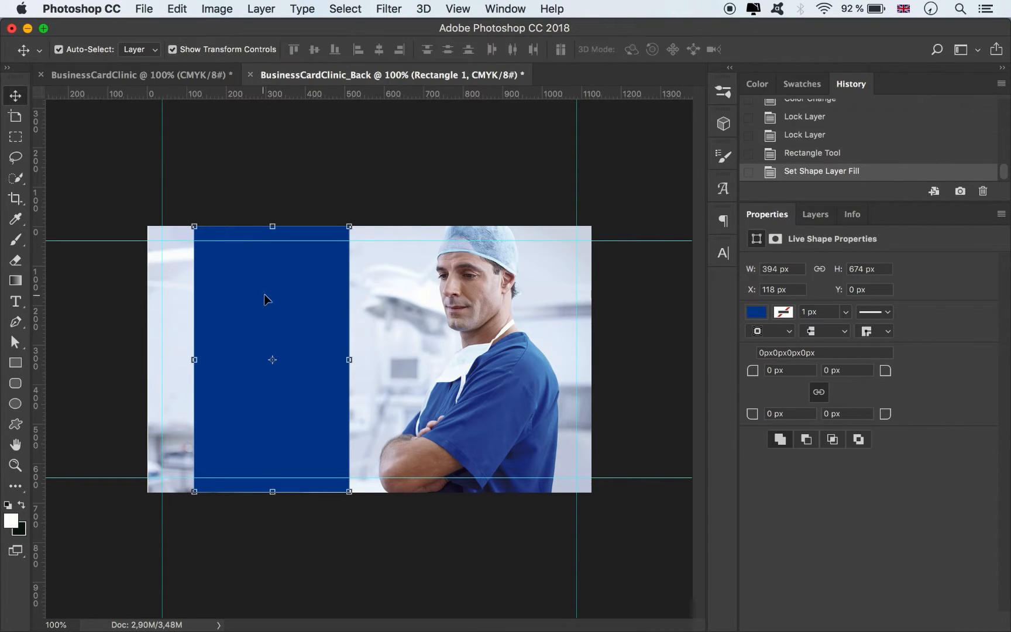
drag(265, 300, 287, 323)
click(411, 174)
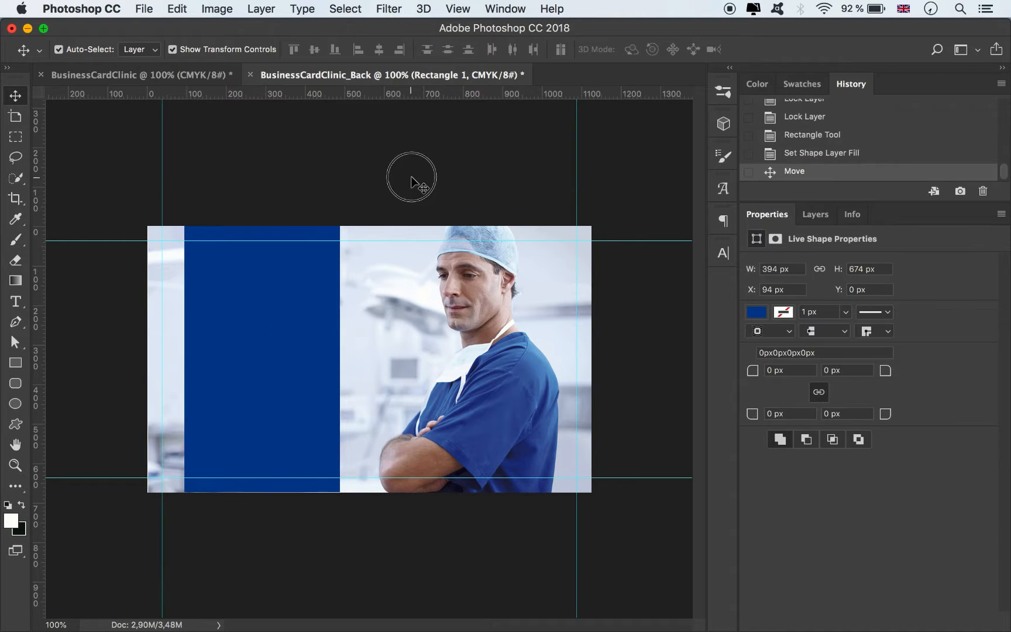
Step: Stretch the blue rectangle to a height of 675 px so it spans the full card height
click(292, 349)
key(Down)
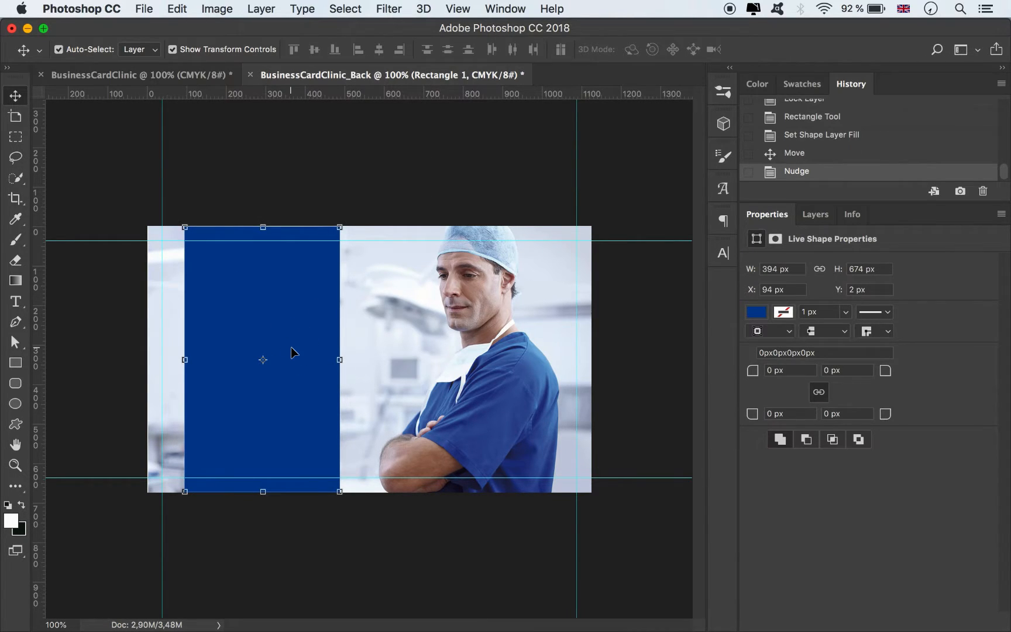
drag(263, 227, 266, 224)
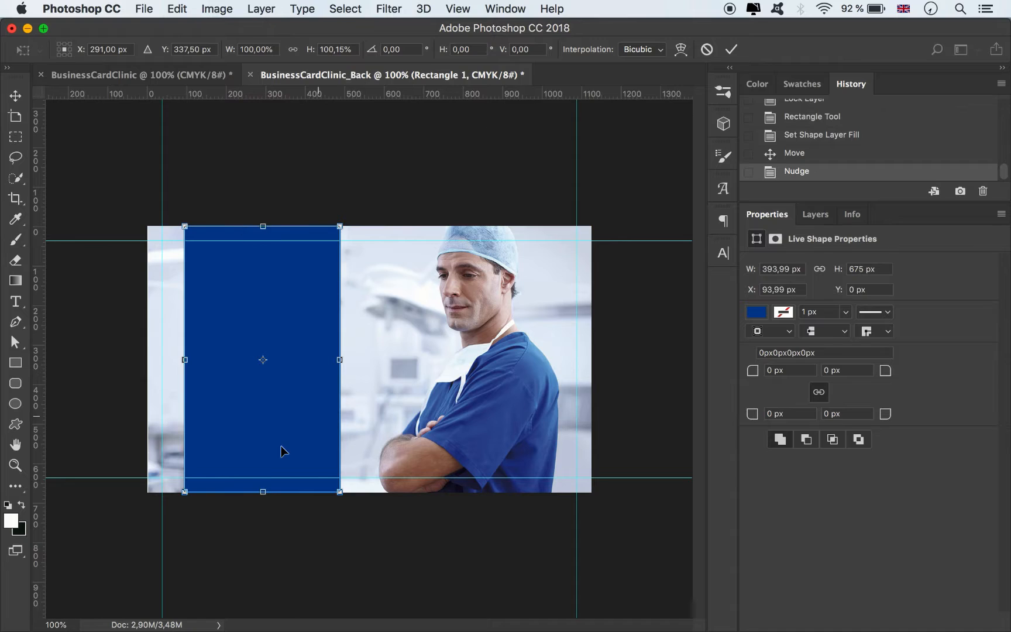
drag(263, 493, 263, 497)
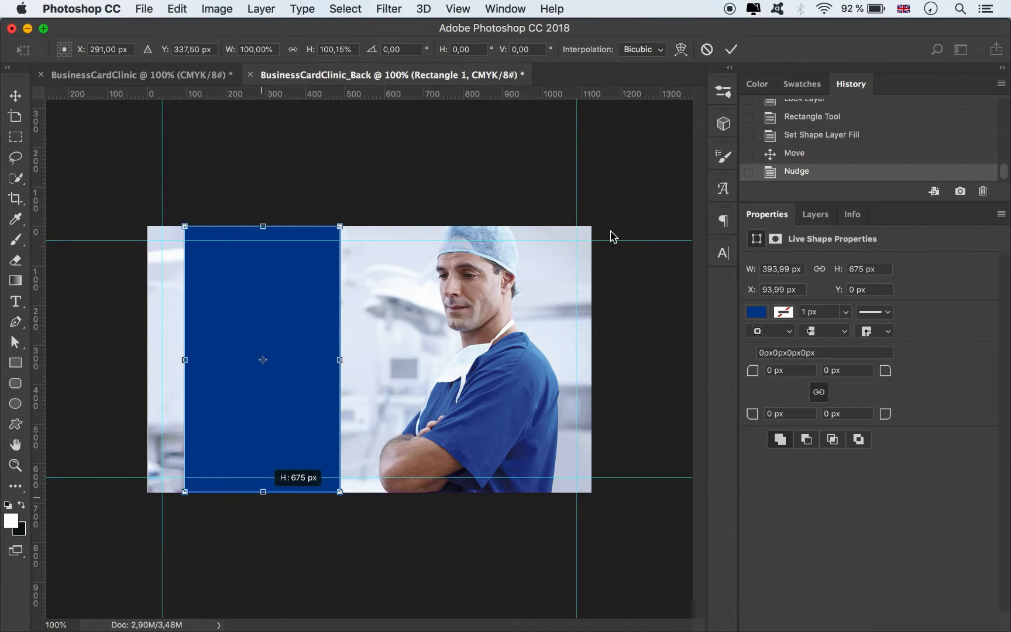
click(731, 49)
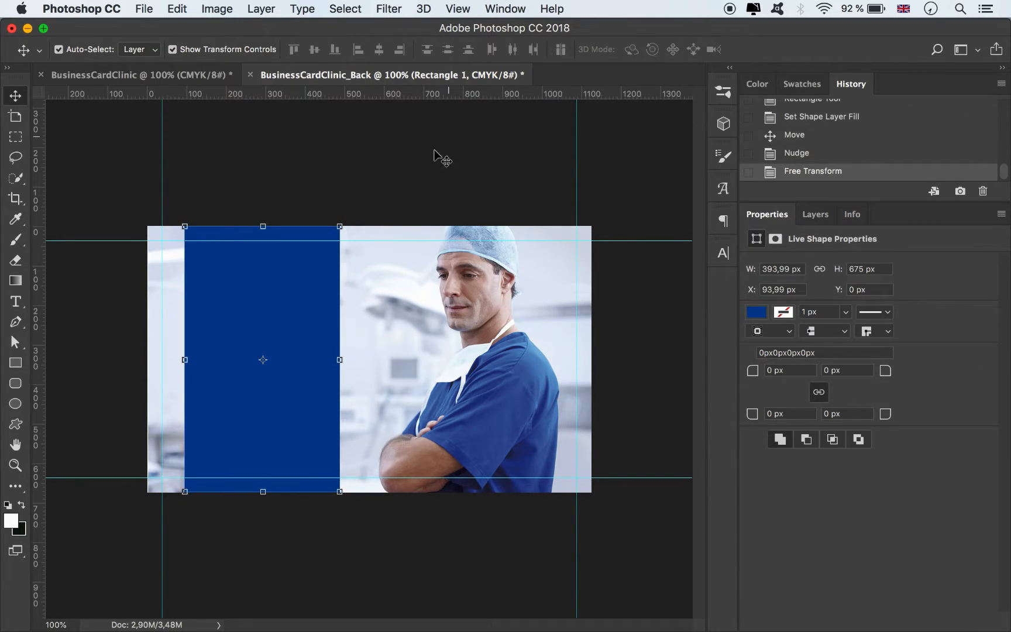
click(384, 197)
Step: Move the Rectangle 1 layer from the Text group into the Objects group and label it green
click(811, 215)
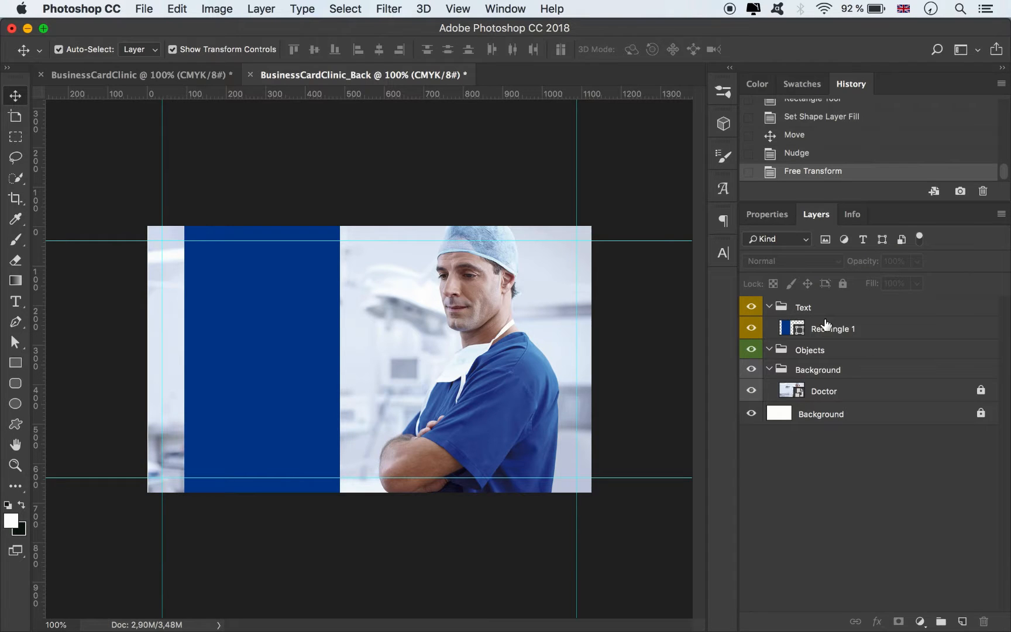
drag(826, 340, 807, 362)
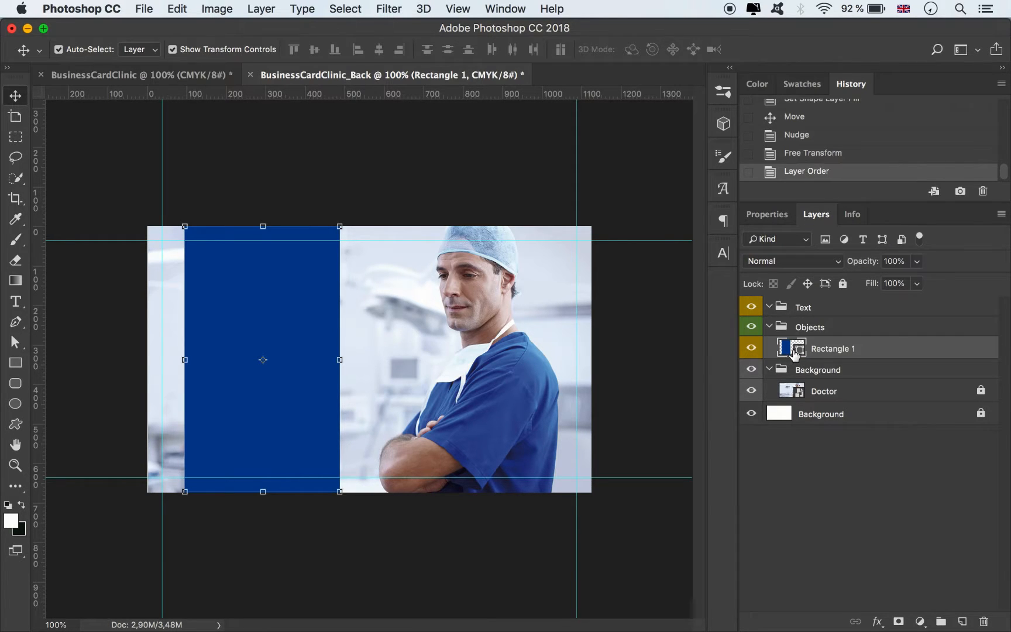
right_click(752, 347)
click(784, 440)
right_click(753, 348)
click(781, 450)
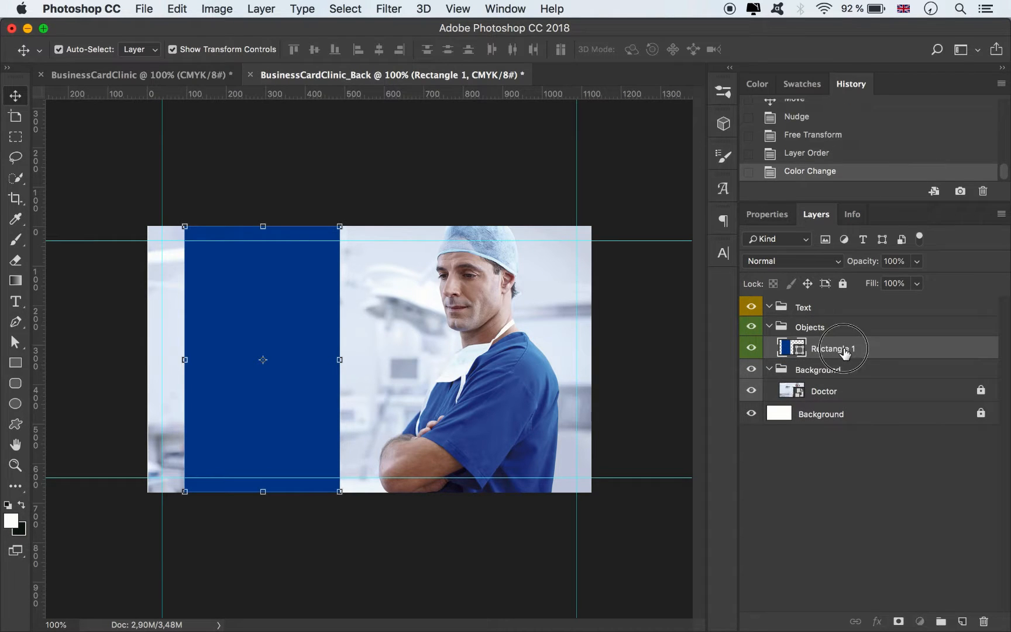
Step: Rename the blue shape's layer as Rectangle
double_click(837, 349)
click(854, 348)
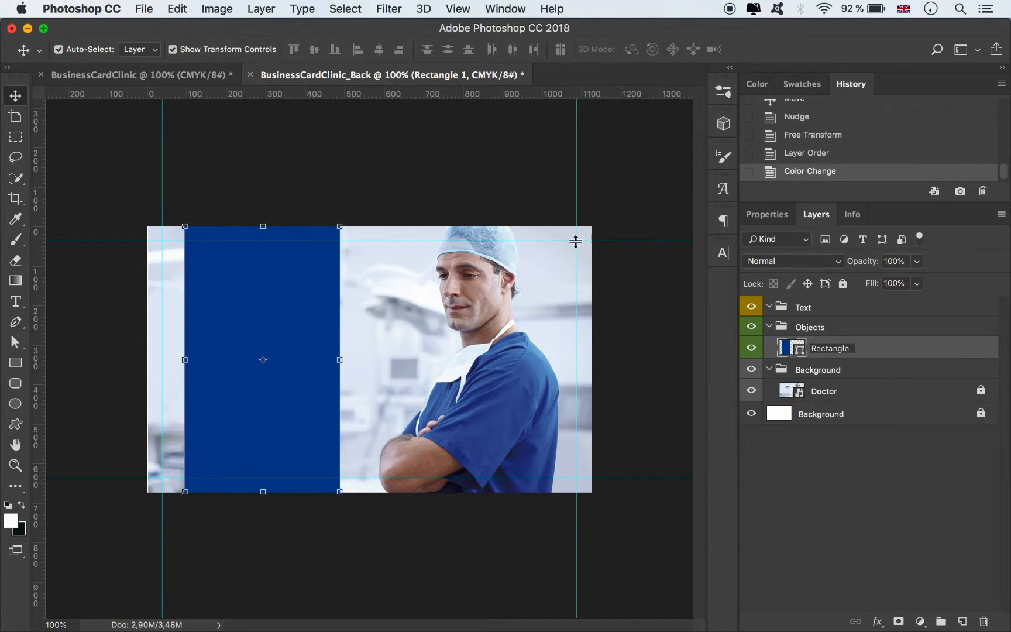
key(Return)
Step: Place Logo.png from Finder into the back card, scaled to about 20,6% and centred horizontally near the top of the blue rectangle
mouse_move(178, 627)
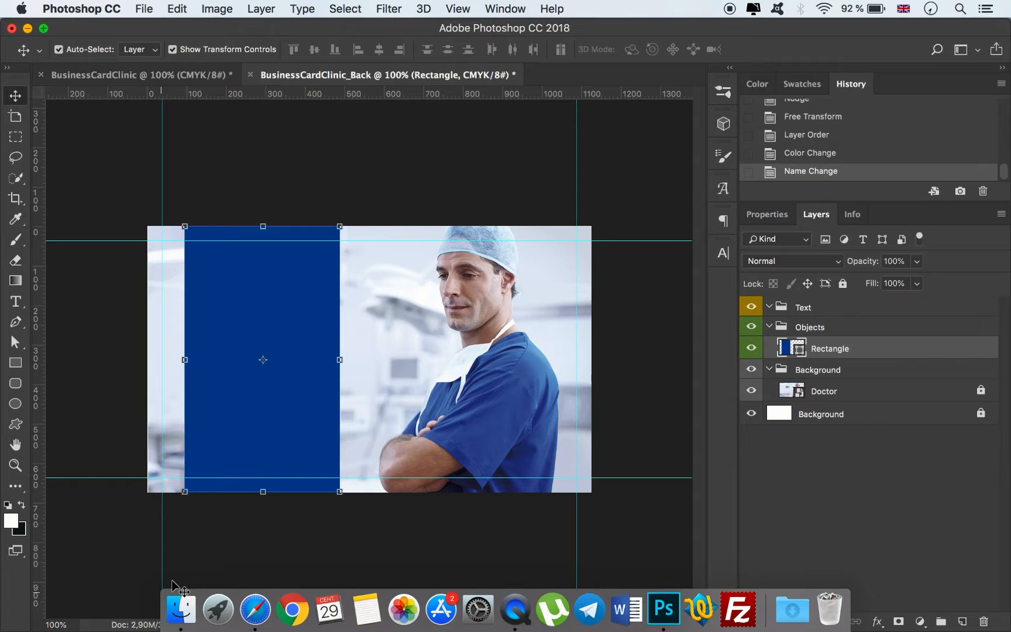
click(179, 609)
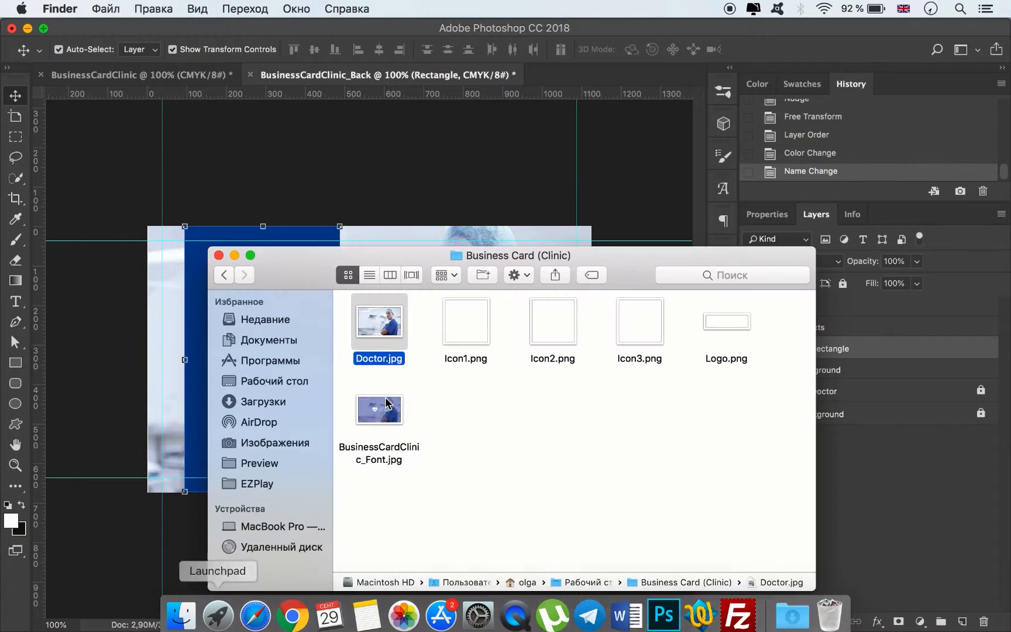
drag(724, 331, 179, 338)
drag(591, 426, 243, 321)
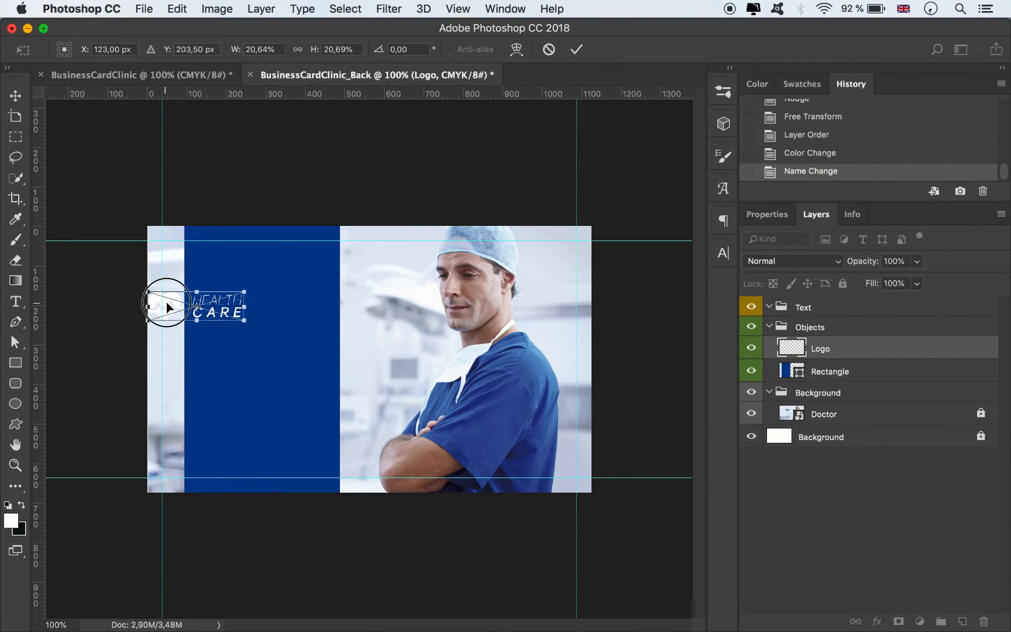
drag(167, 303, 232, 275)
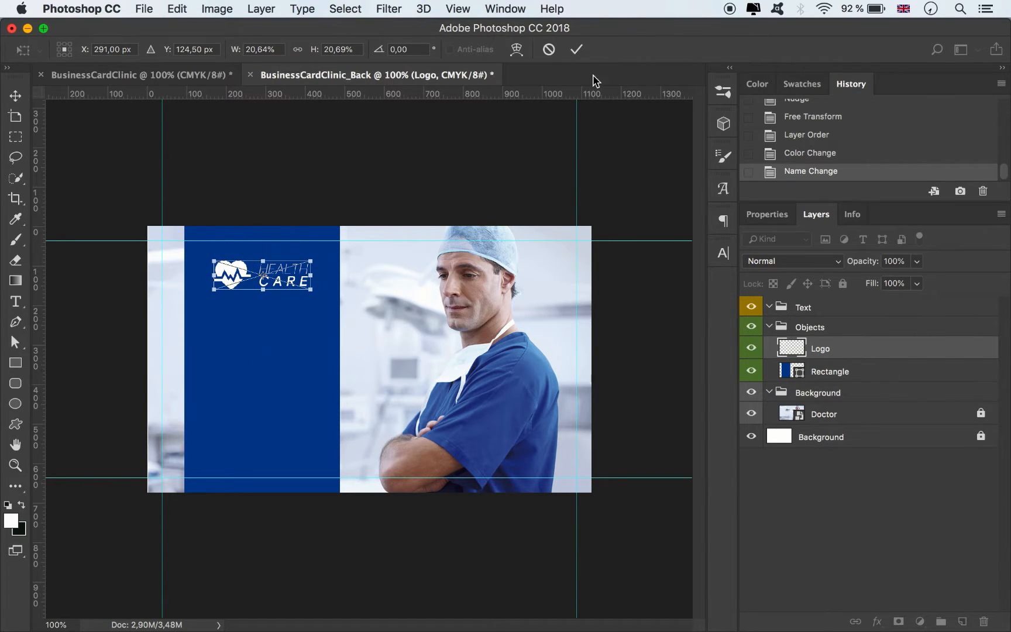
click(576, 49)
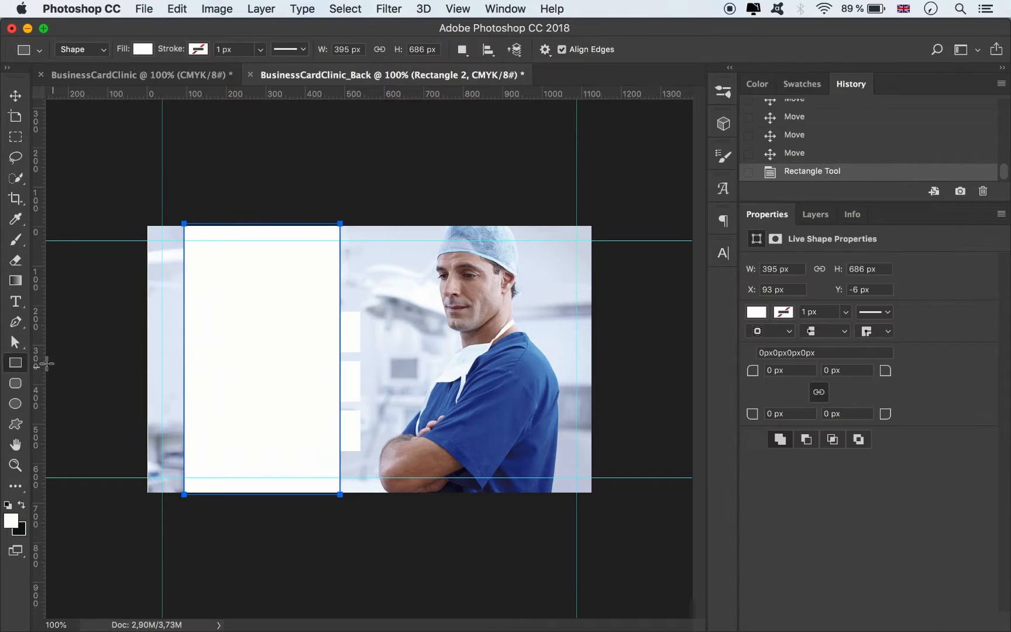
Step: Try narrowing the tall white rectangle to 394 px and moving its layer beneath the blue rectangle in the Objects group
click(18, 98)
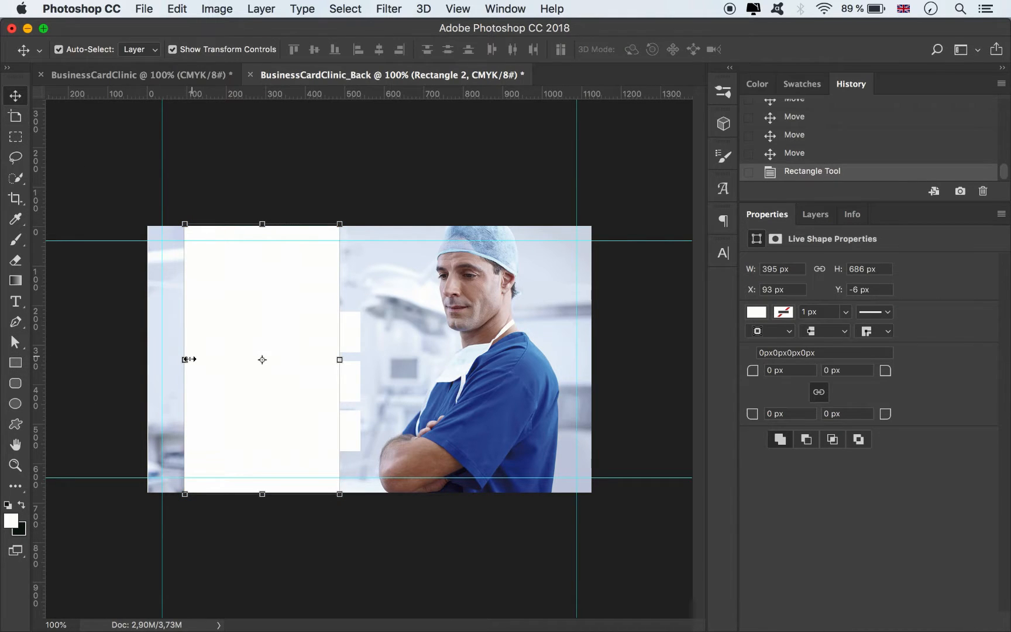
drag(185, 359, 186, 362)
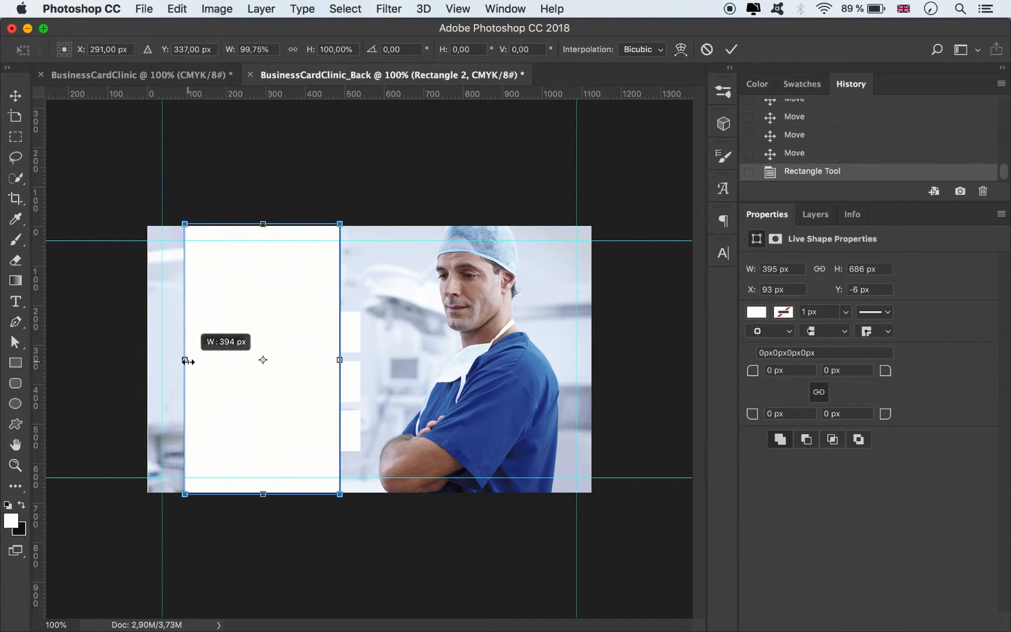
mouse_move(339, 359)
mouse_down()
mouse_move(327, 363)
mouse_move(340, 359)
mouse_up()
click(731, 49)
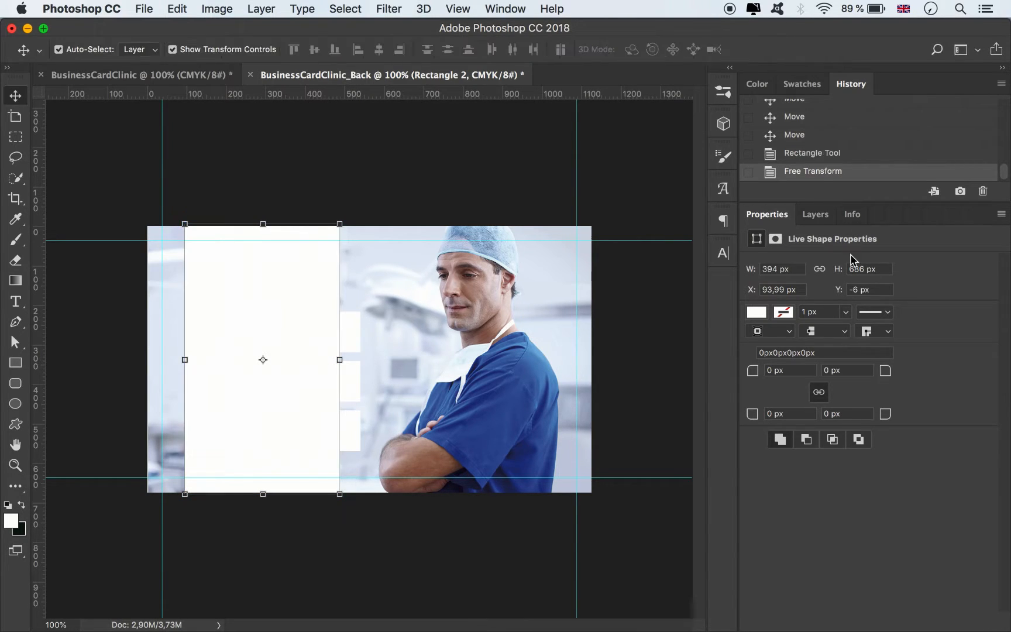
click(818, 214)
drag(830, 339, 837, 469)
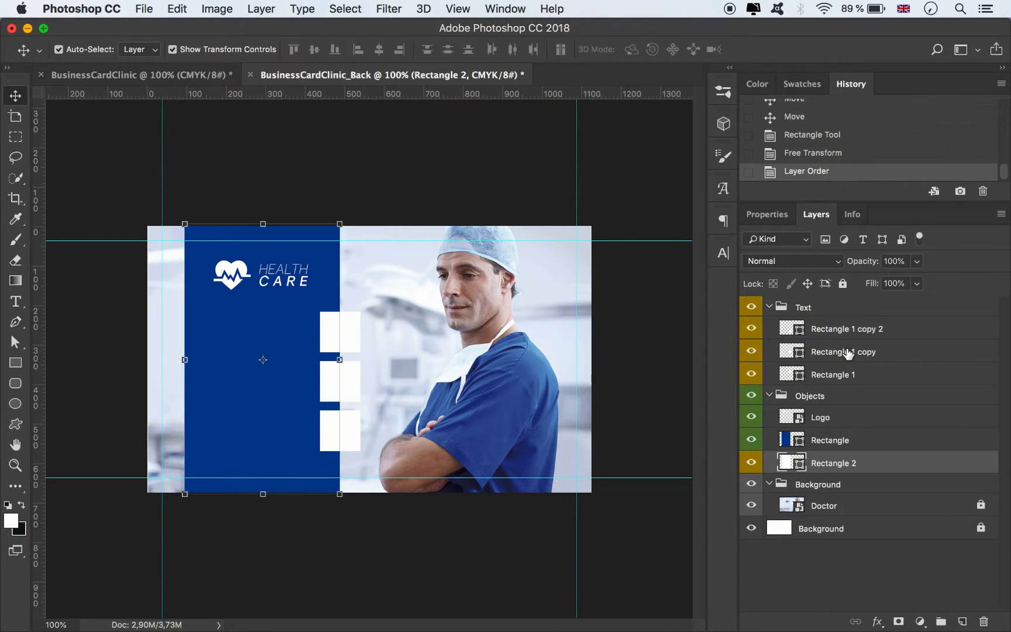
Step: Select the three small white squares and undo the tall white rectangle's reordering, resizing and drawing
click(837, 375)
shift+click(843, 329)
key(a)
key(super+alt+z)
key(super+alt+z)
key(super+alt+z)
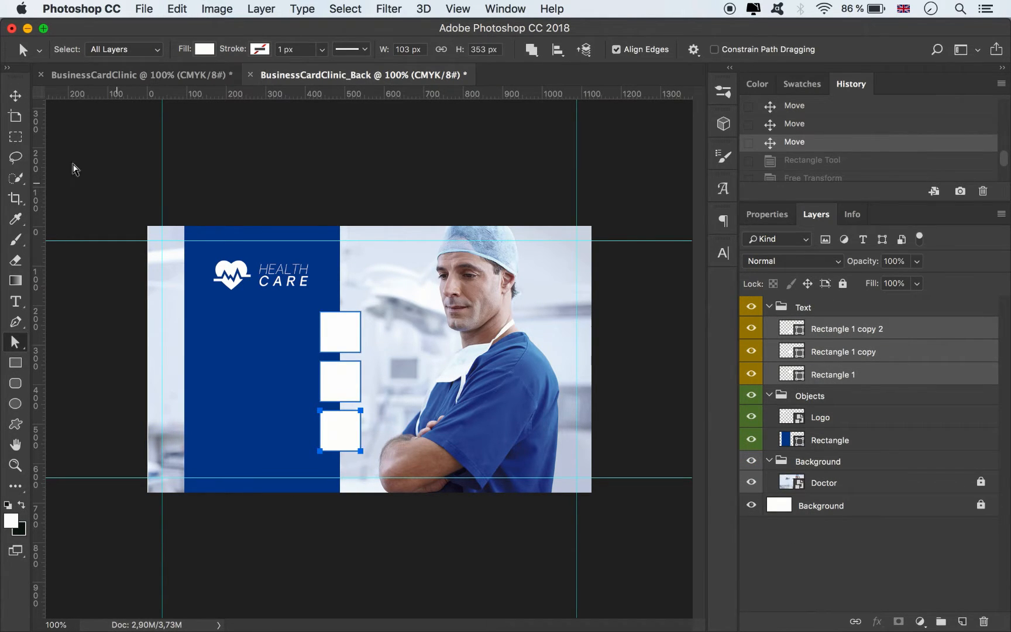
Step: Nudge the three white squares up slightly and place their layers below Logo in the Objects group with green labels
key(v)
key(Up)
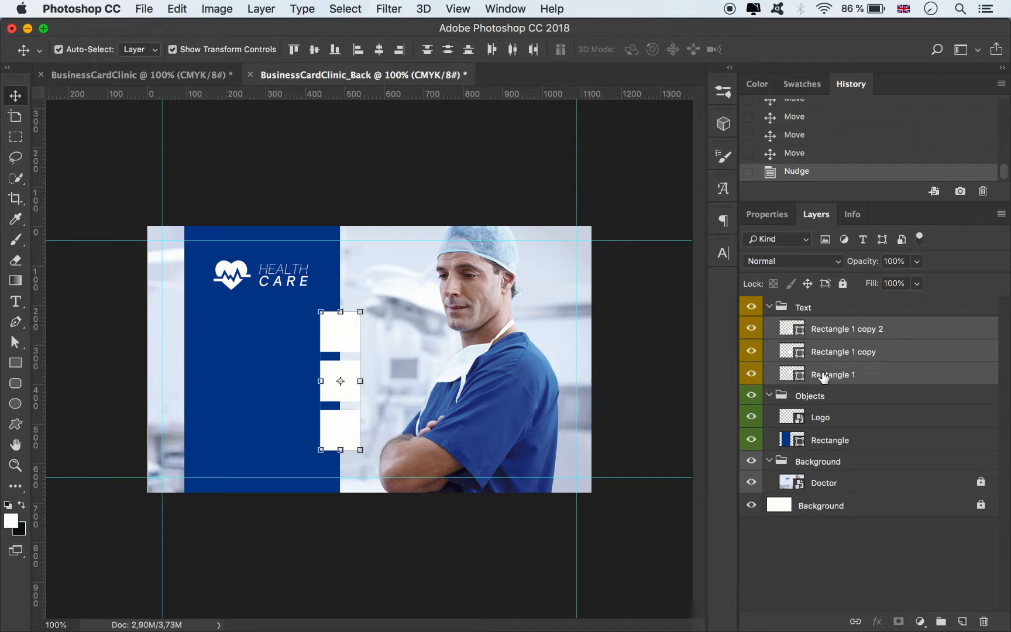
drag(816, 377, 826, 429)
right_click(759, 413)
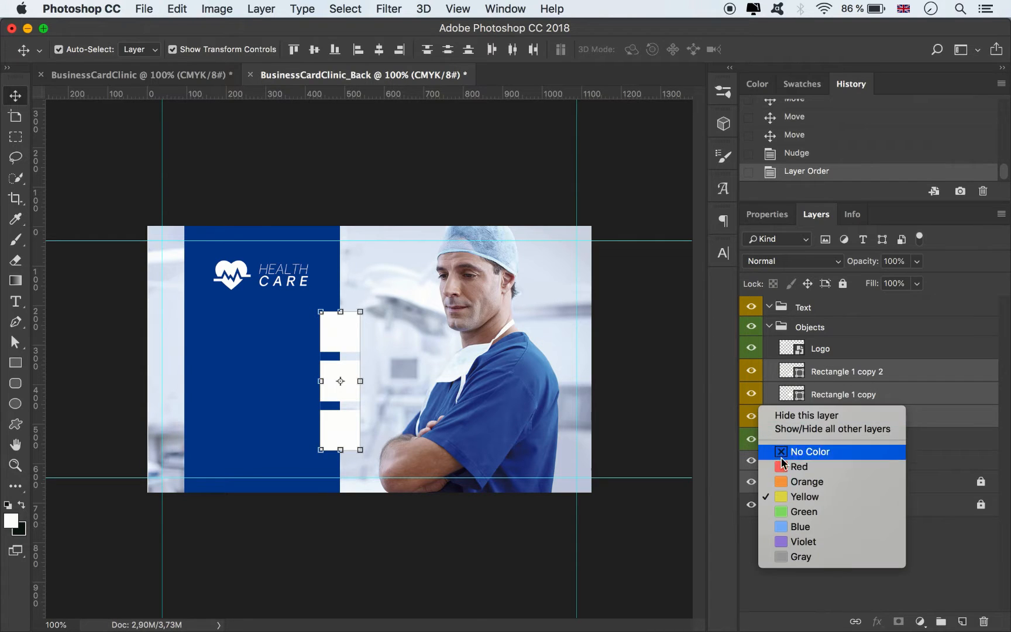
click(790, 515)
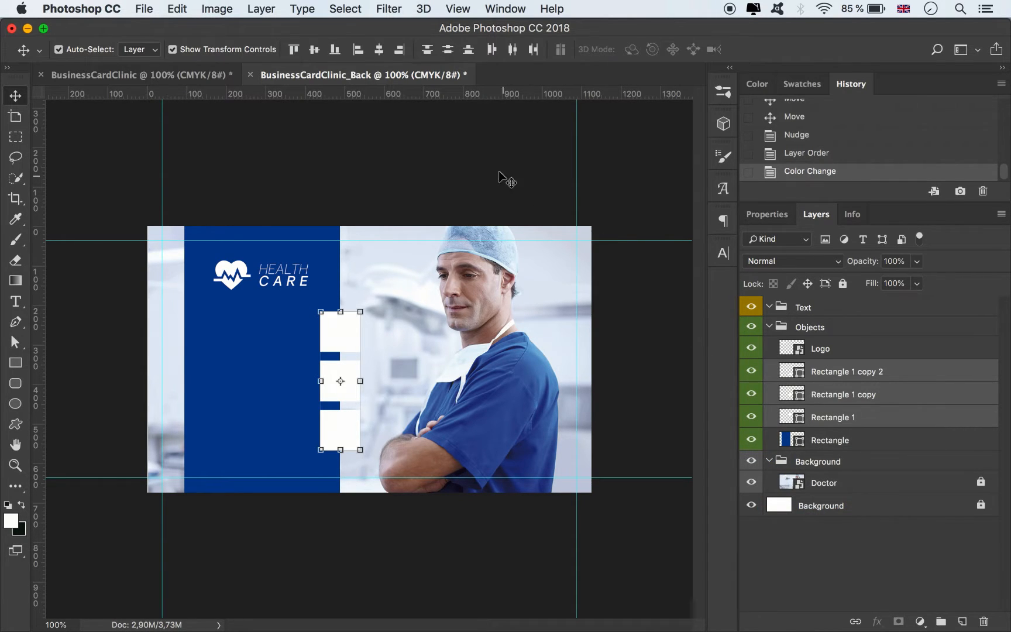
Step: Draw a white rectangle about 391 px wide and 814 px tall over the blue panel, extending beyond the card's upper and lower edges
click(412, 187)
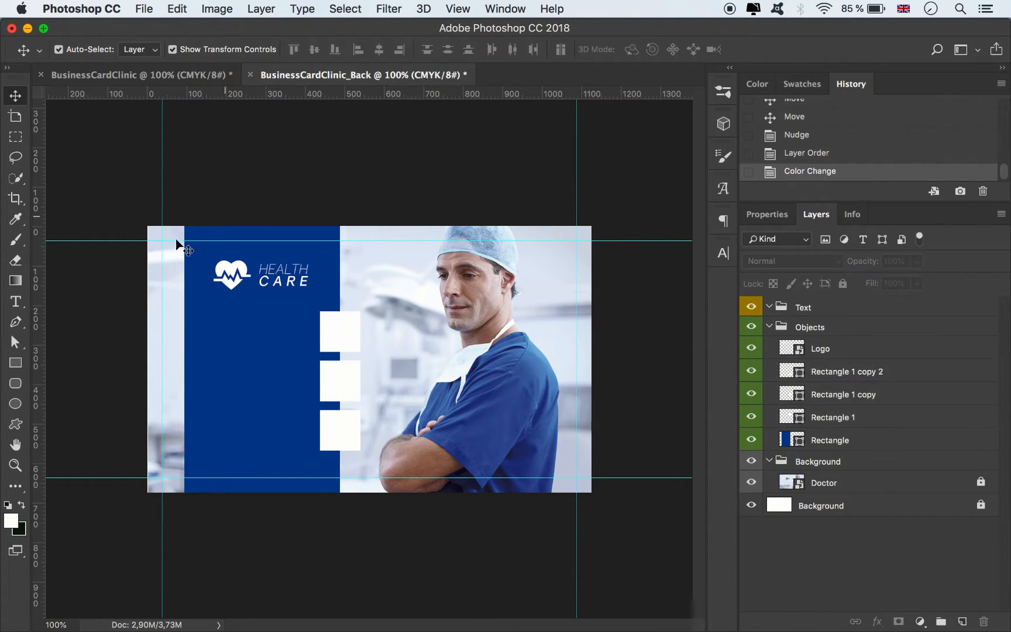
click(15, 362)
drag(186, 205, 339, 526)
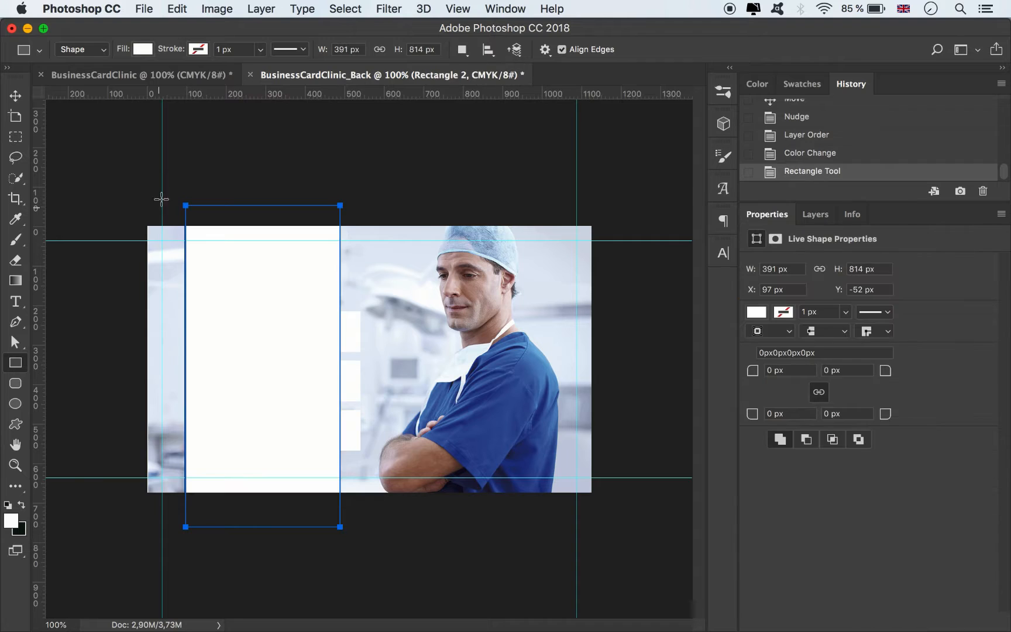
Step: Resize the tall white rectangle to about 394 by 675 px so it covers the blue panel exactly, and apply the transformation
click(16, 95)
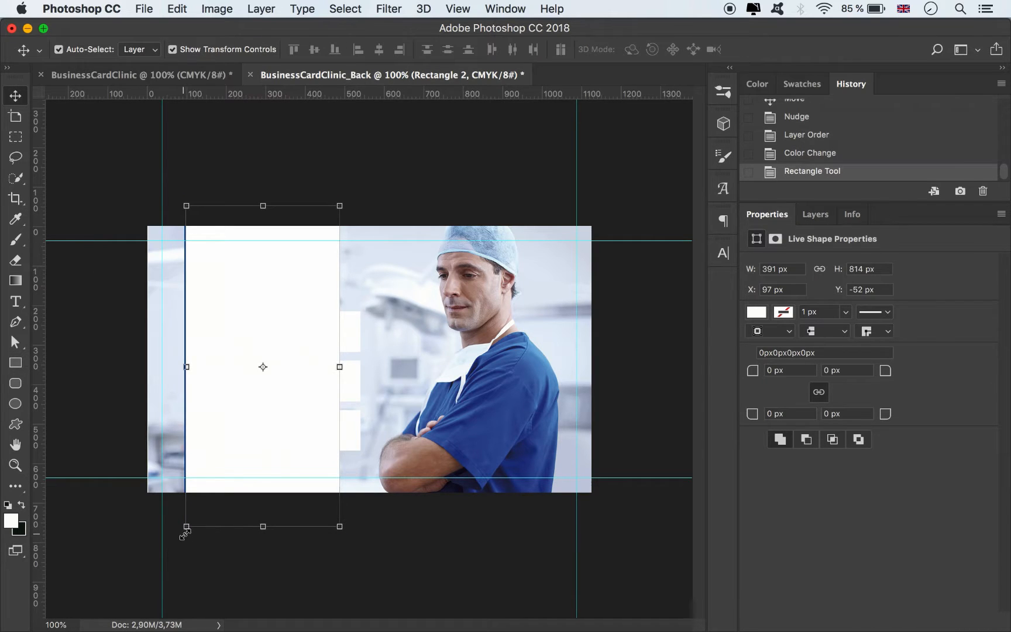
drag(185, 533, 186, 511)
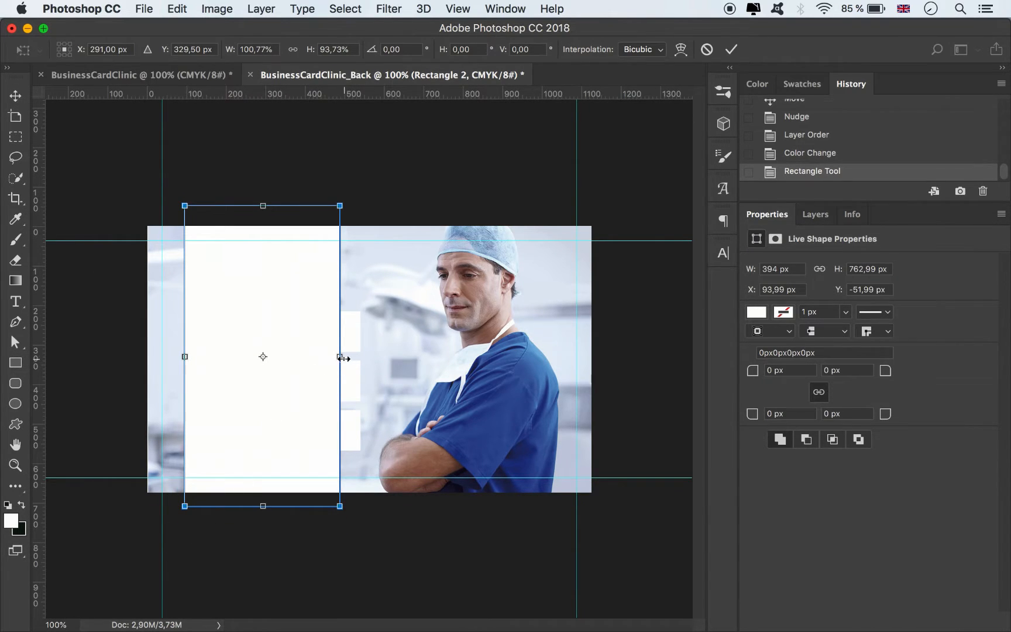
drag(341, 357, 340, 358)
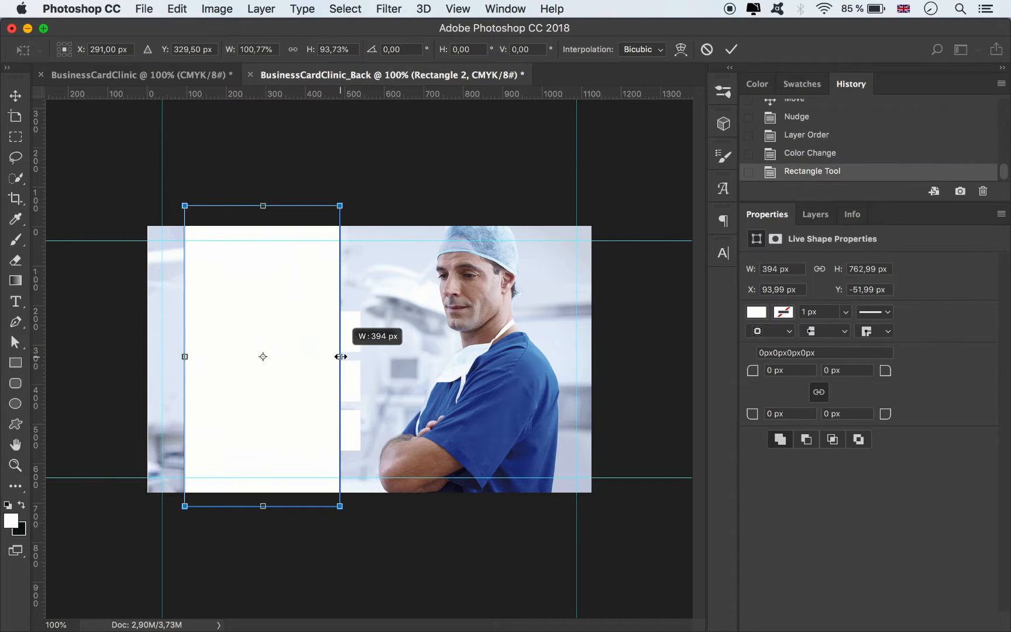
click(731, 50)
click(264, 206)
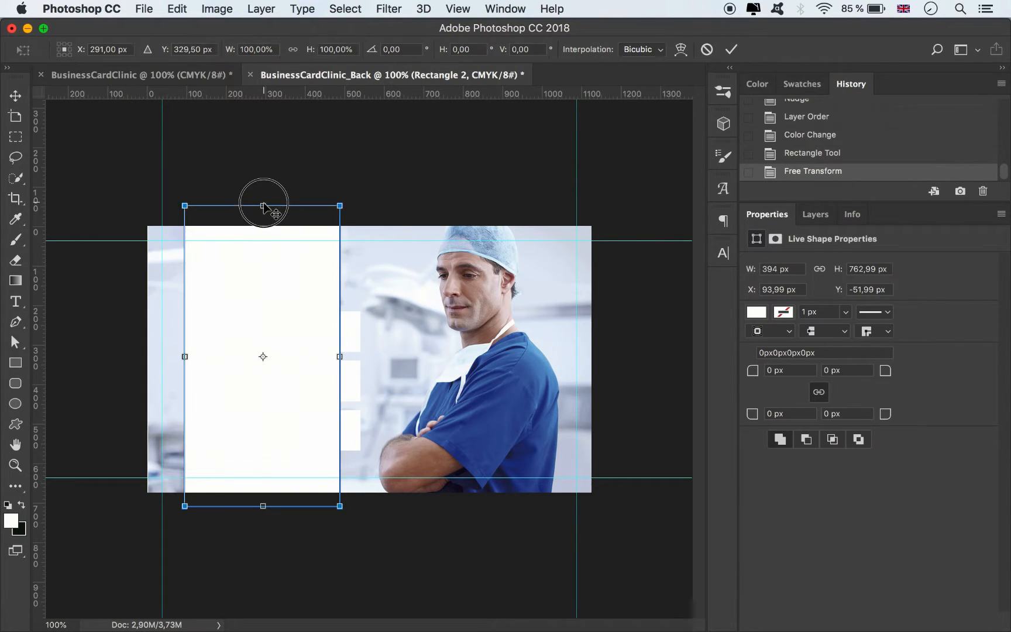
drag(263, 206, 263, 226)
drag(263, 505, 264, 491)
click(16, 343)
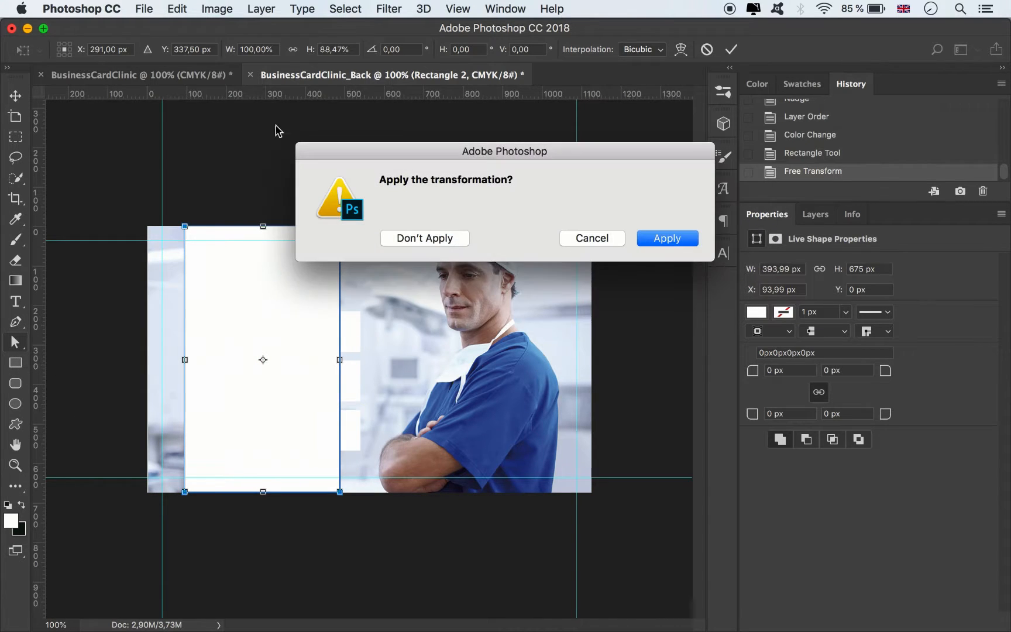
click(668, 238)
Step: Fill the tall rectangle with a linear gradient fading from black (000000) to transparent
click(205, 50)
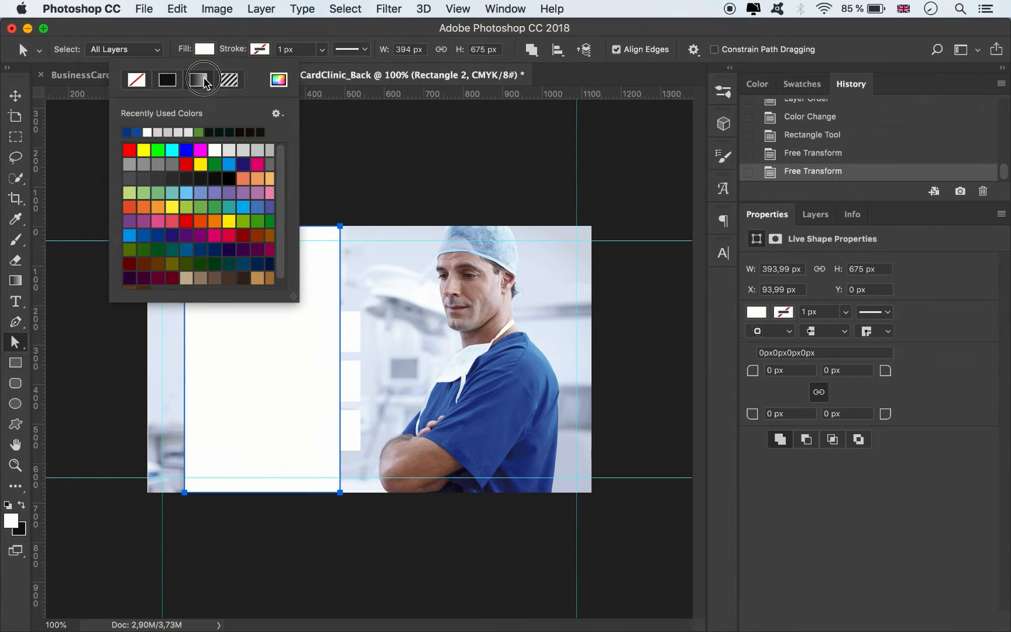
click(197, 79)
click(135, 141)
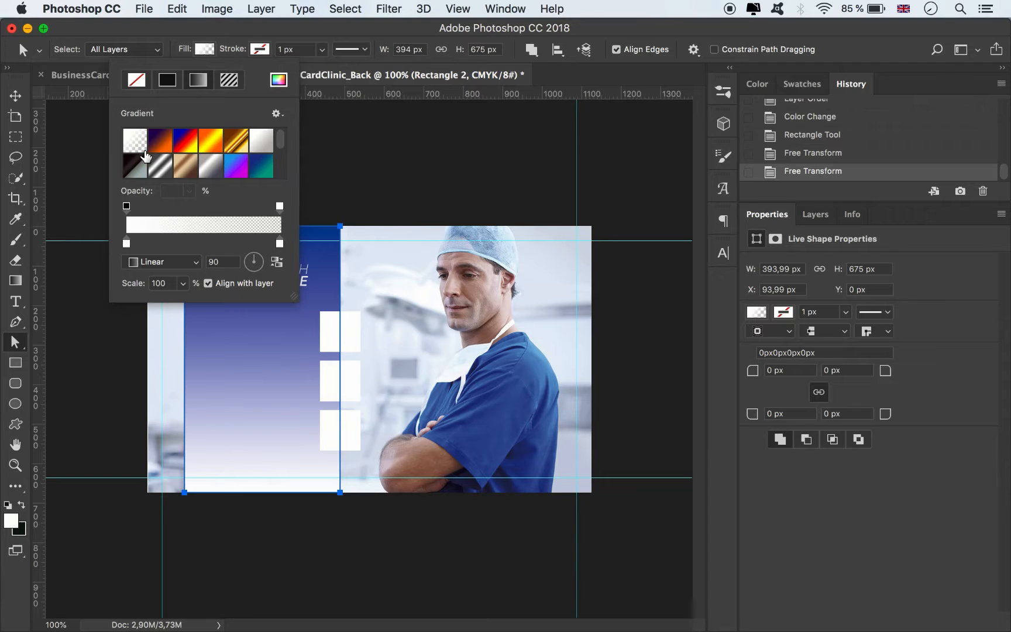
scroll(175, 167, down, 3)
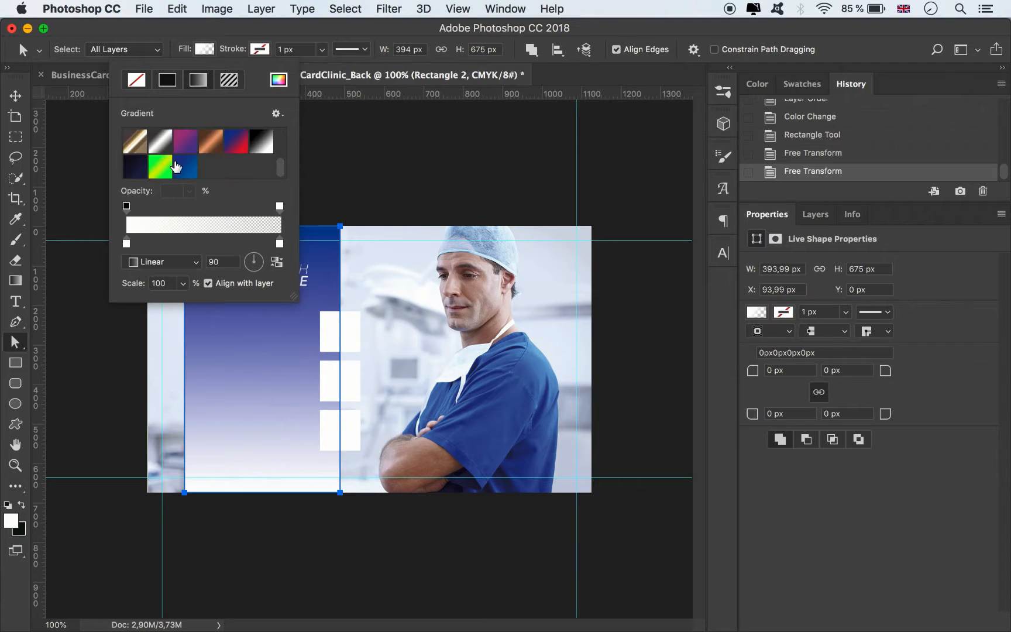
double_click(127, 243)
drag(756, 477, 761, 521)
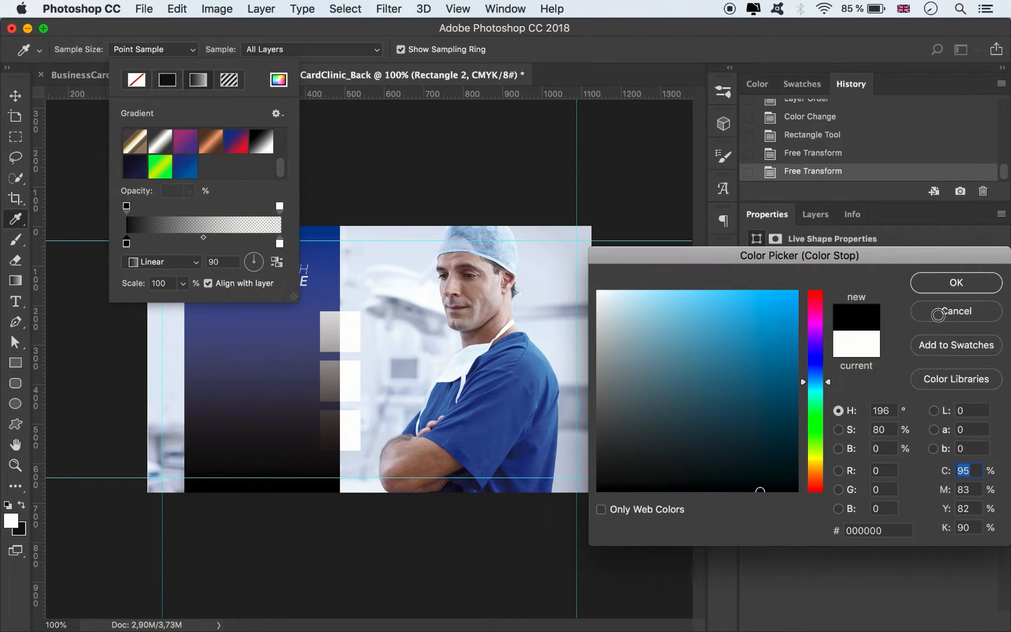
click(955, 282)
Step: Rotate the rectangle's gradient to 130 degrees and set its scale to 89%
drag(257, 254, 252, 255)
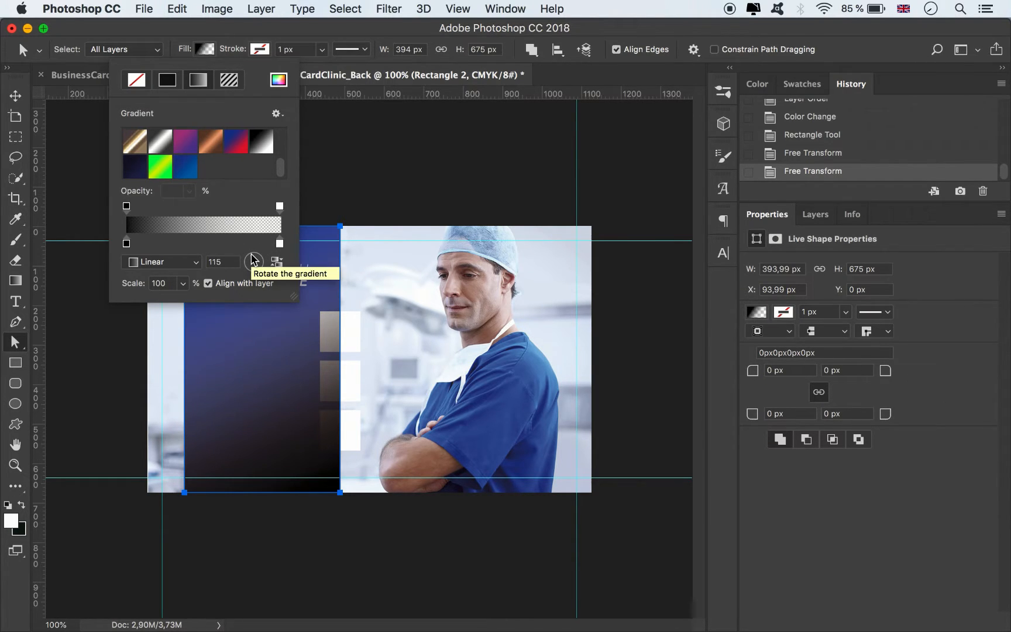
drag(251, 260, 249, 257)
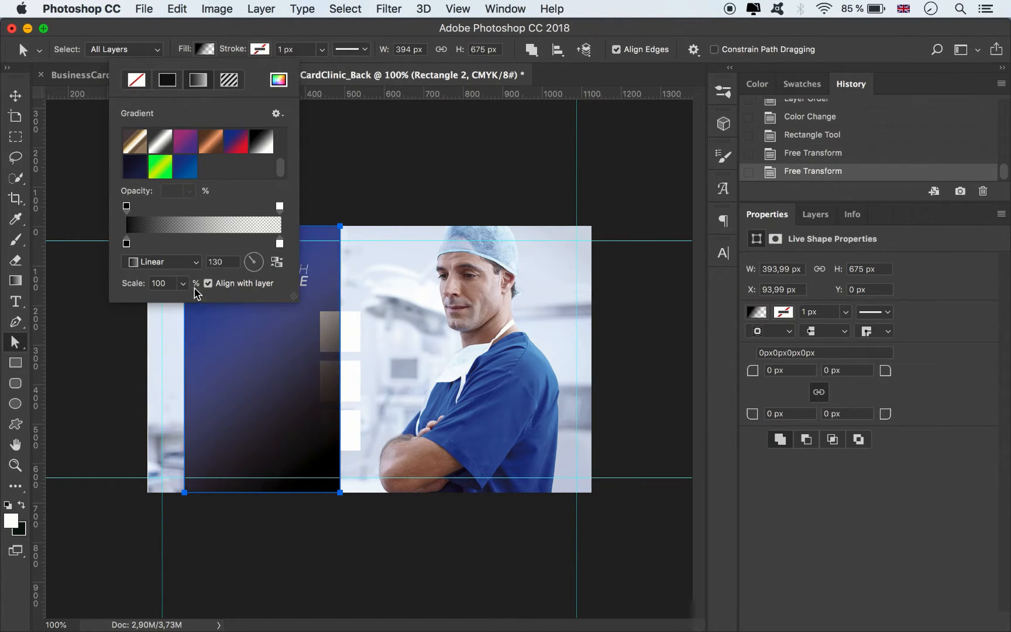
click(185, 284)
drag(186, 289, 184, 304)
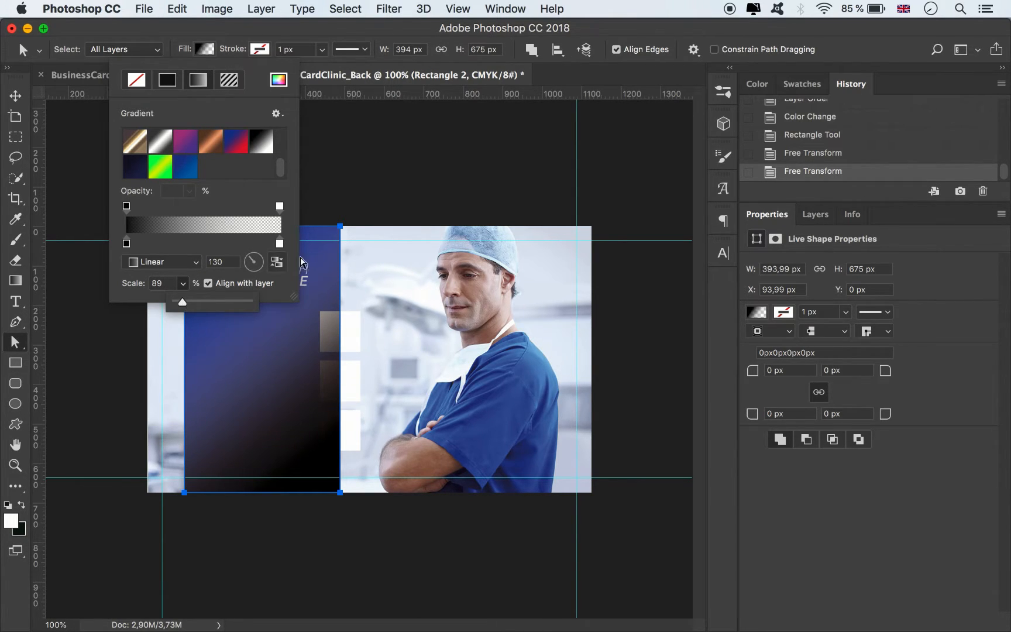
Step: Set the blending mode of the gradient layer Rectangle 2 to Color Burn
click(832, 219)
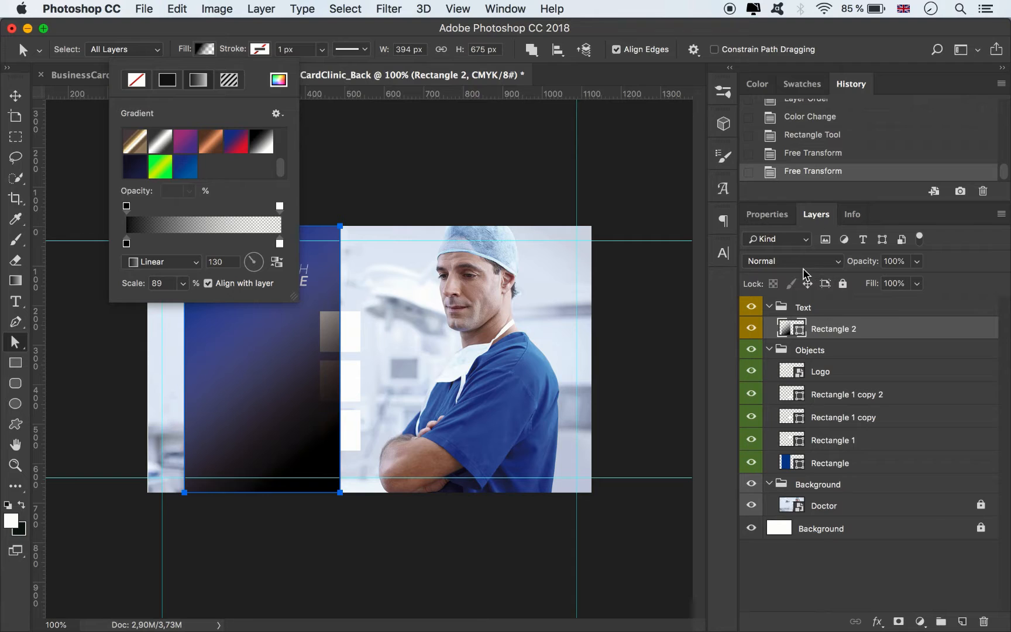
click(806, 261)
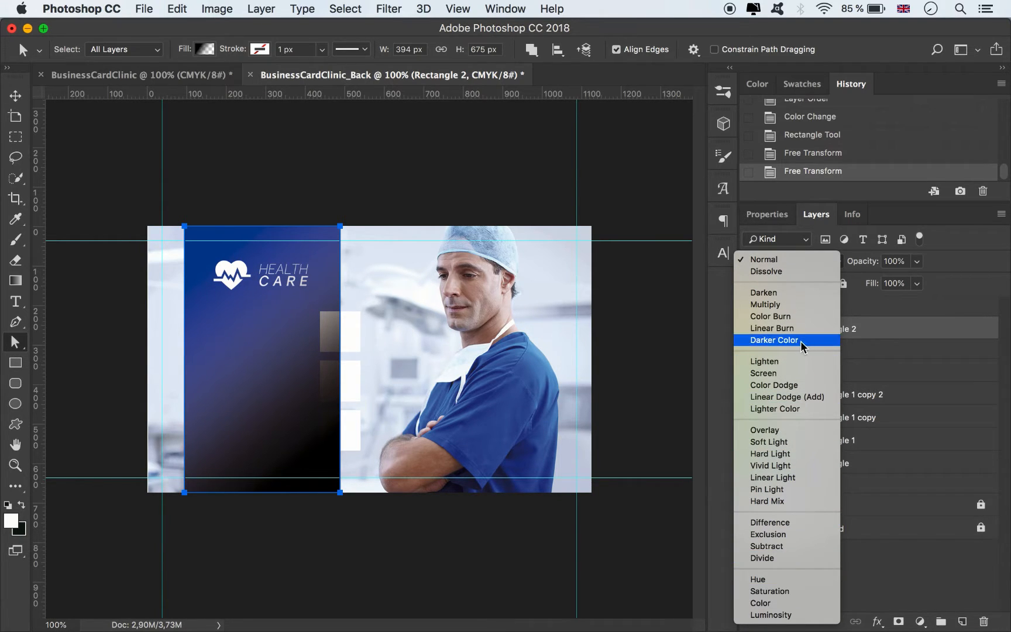
click(787, 317)
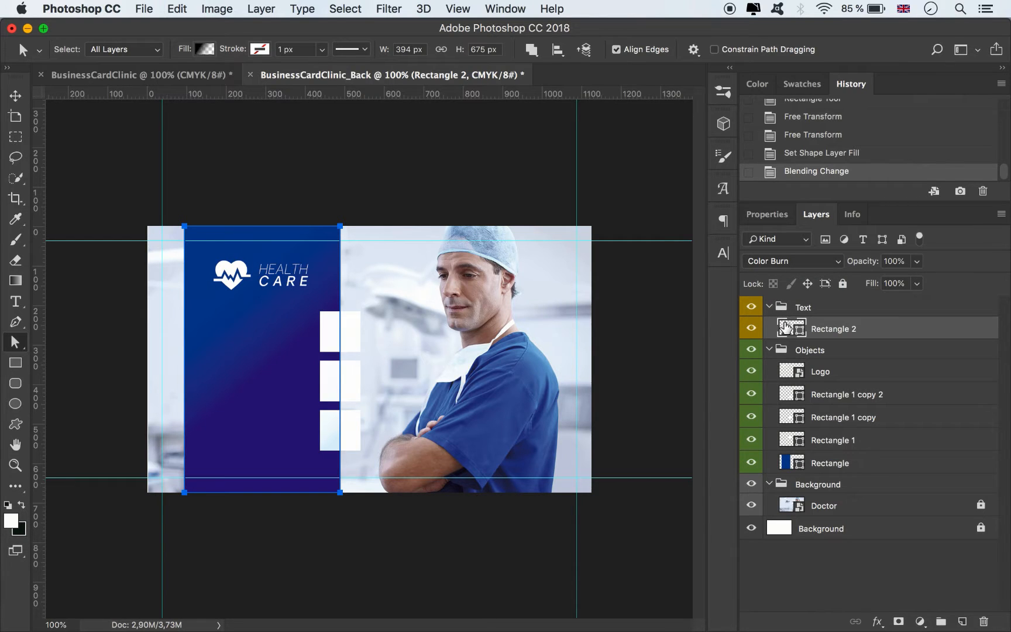
Step: Set the gradient's scale to 210% and shift its transparent opacity stop and white colour stop inward
click(212, 51)
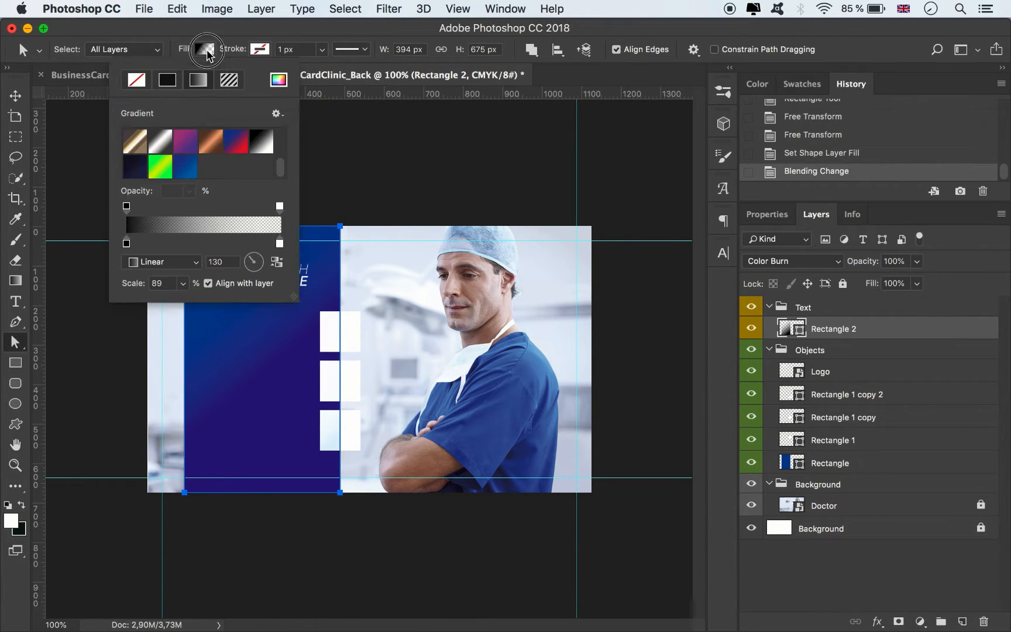
click(184, 284)
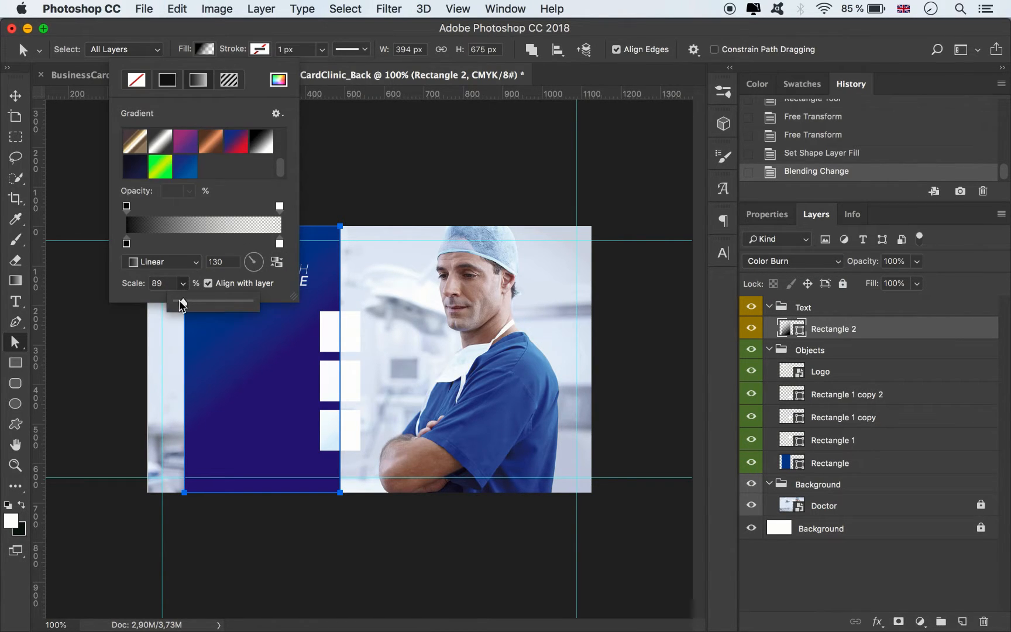
mouse_move(183, 303)
mouse_down()
mouse_move(175, 302)
mouse_move(194, 305)
mouse_up()
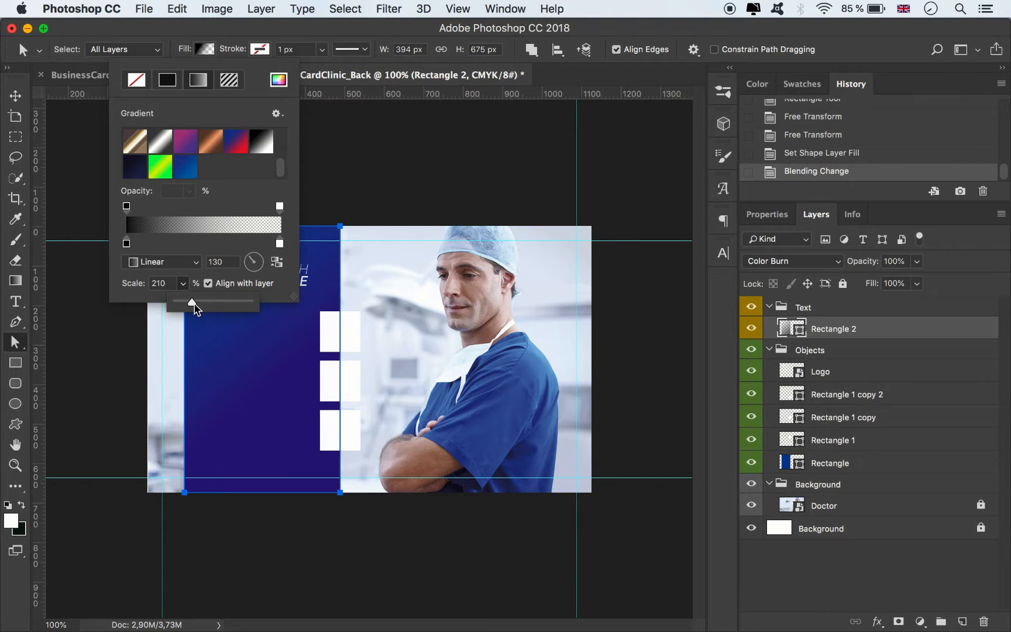
drag(278, 208, 253, 209)
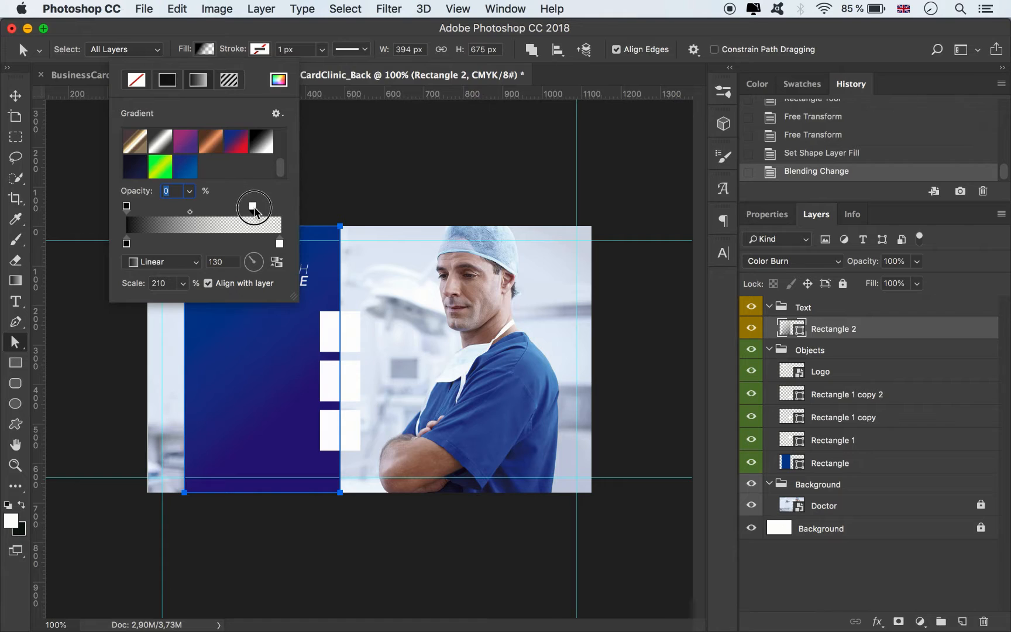
drag(190, 214, 254, 208)
click(253, 206)
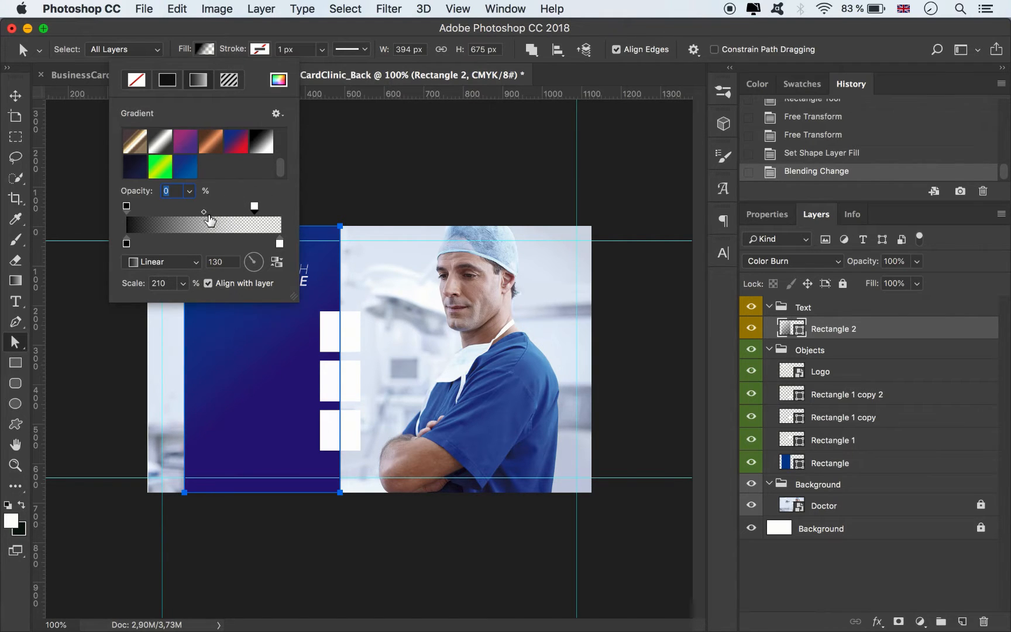
drag(280, 244, 202, 248)
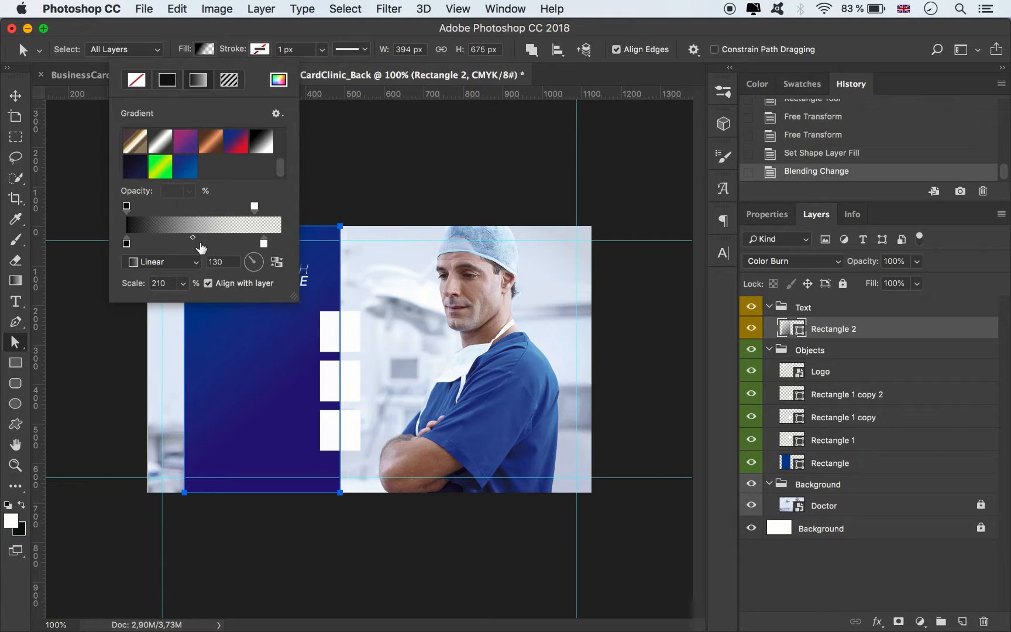
Step: Place the Rectangle 2 layer below Logo in the Objects group and give it a green label
click(472, 161)
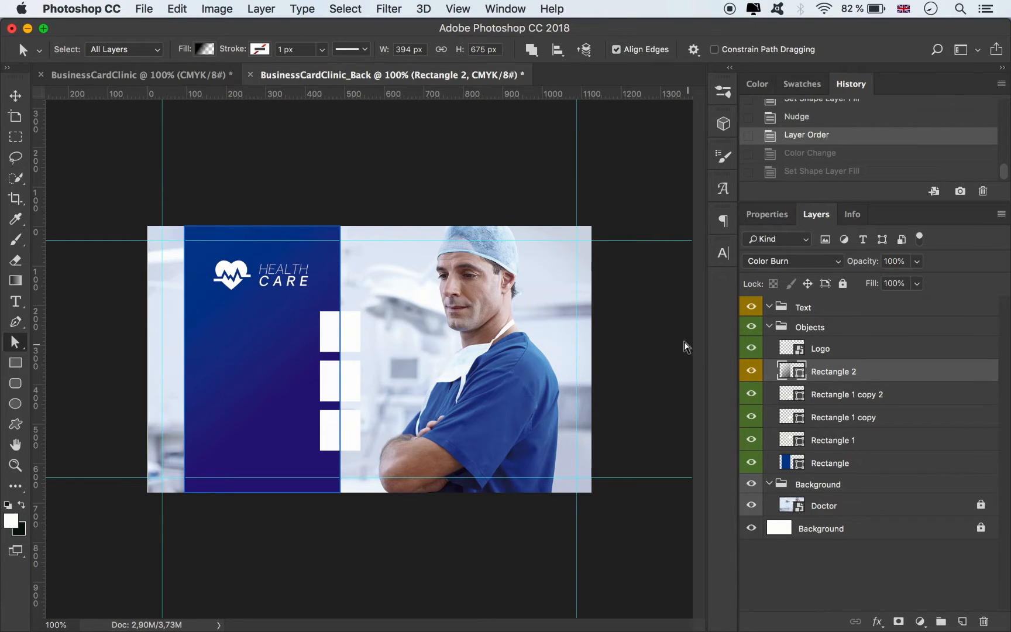
right_click(758, 375)
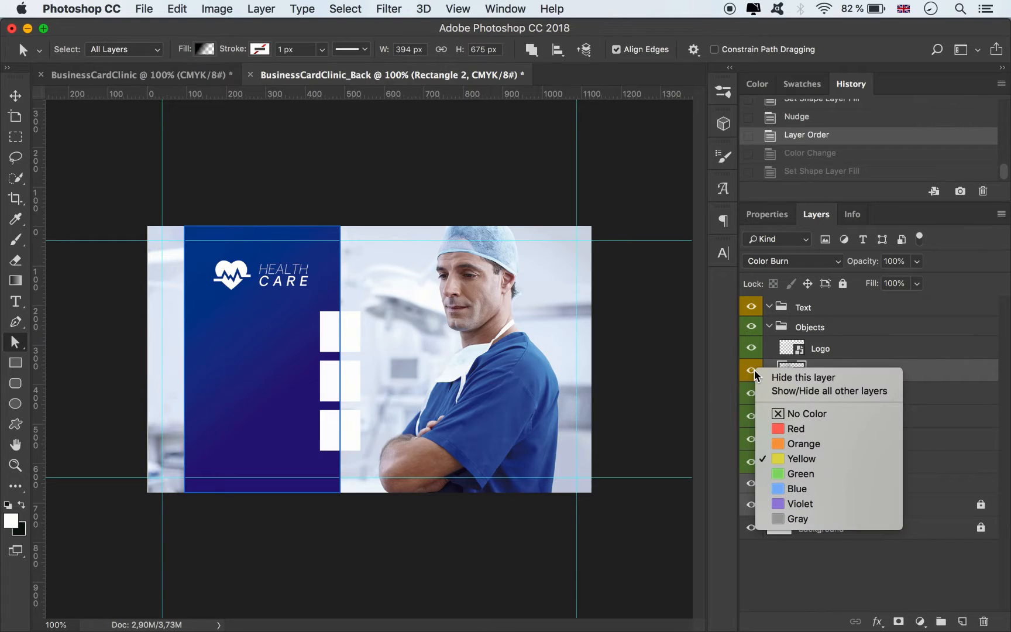
click(793, 474)
Step: Recolour the three small white squares together with the dark blue fill 052d68 and deselect them
click(820, 398)
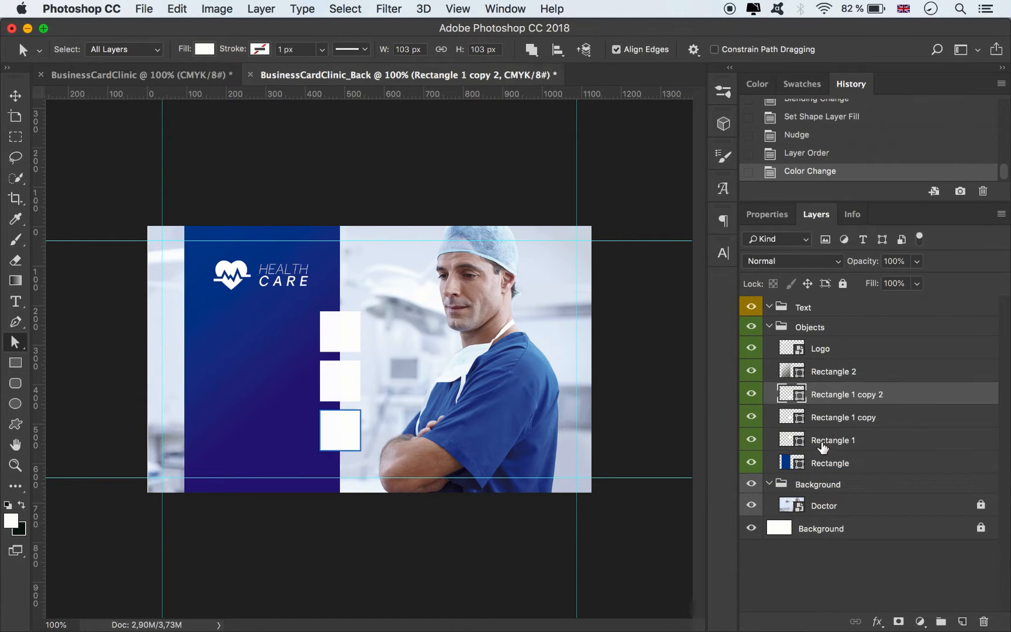
click(202, 50)
click(279, 80)
click(307, 229)
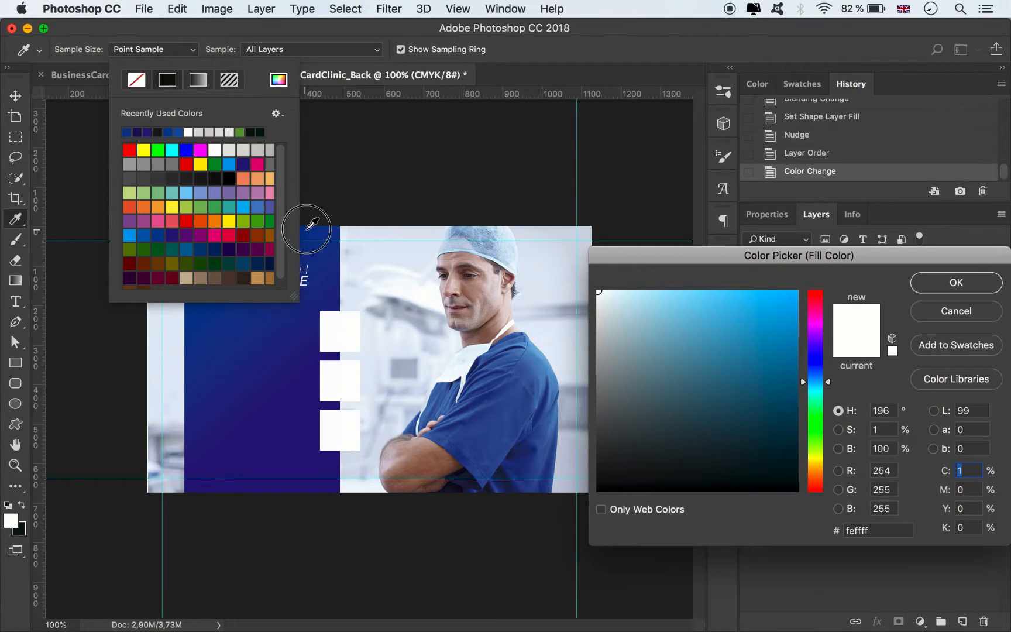
click(782, 397)
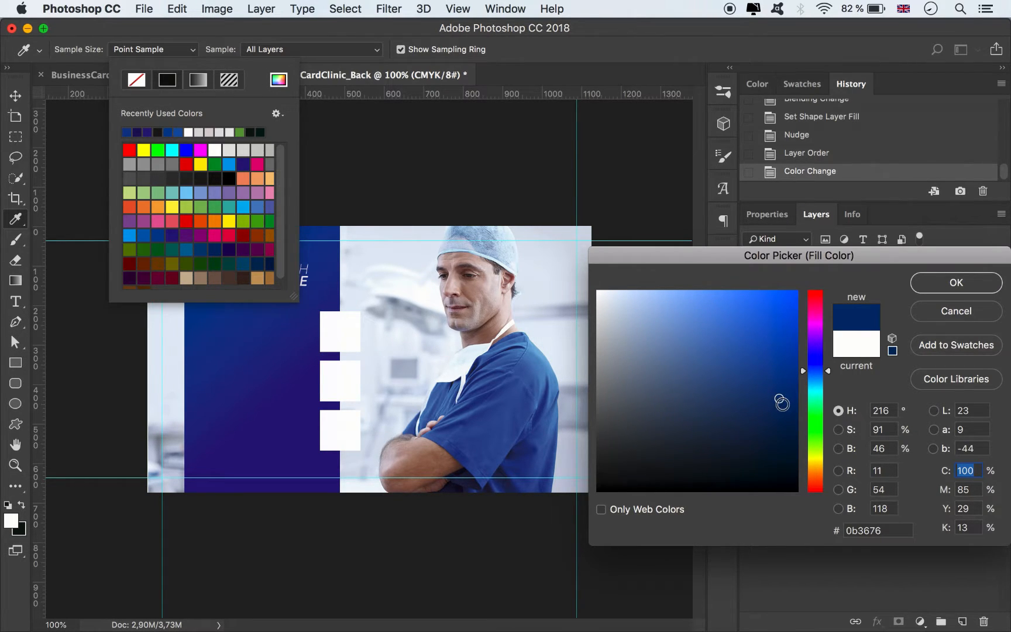
click(788, 408)
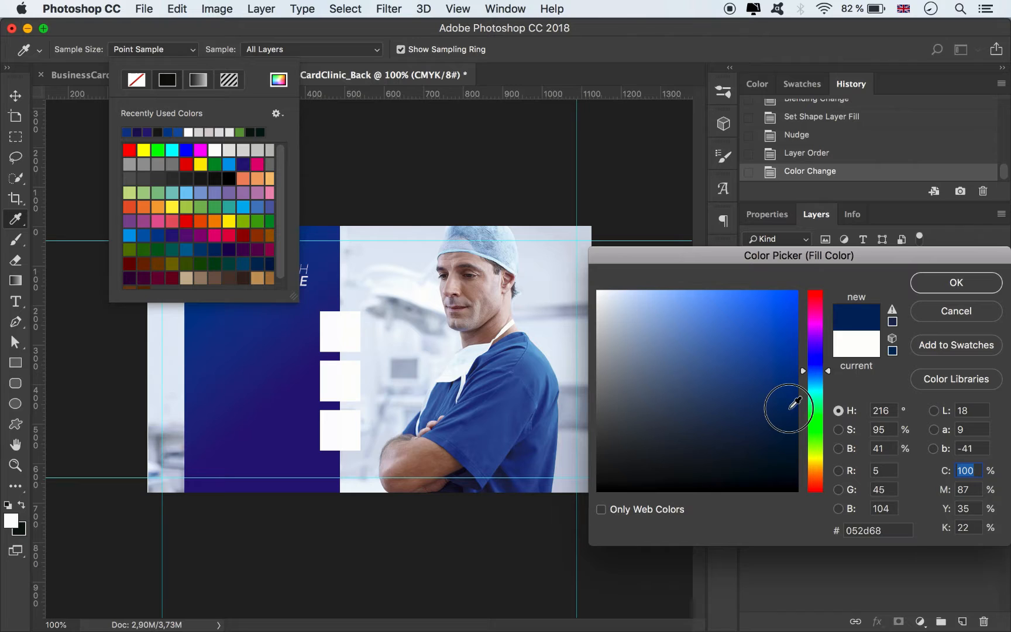
click(922, 288)
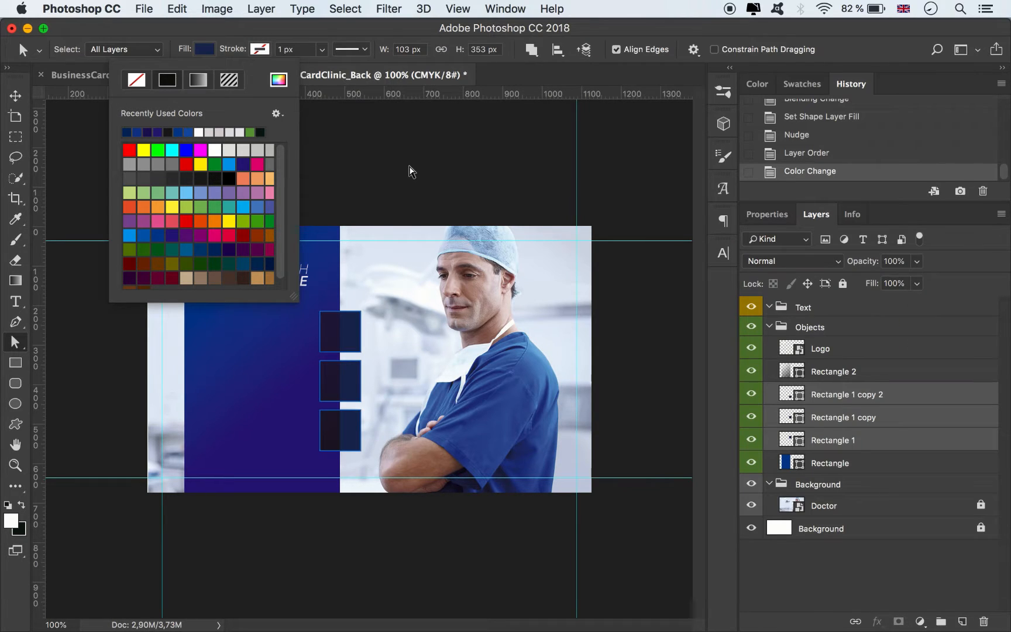
click(409, 171)
click(358, 540)
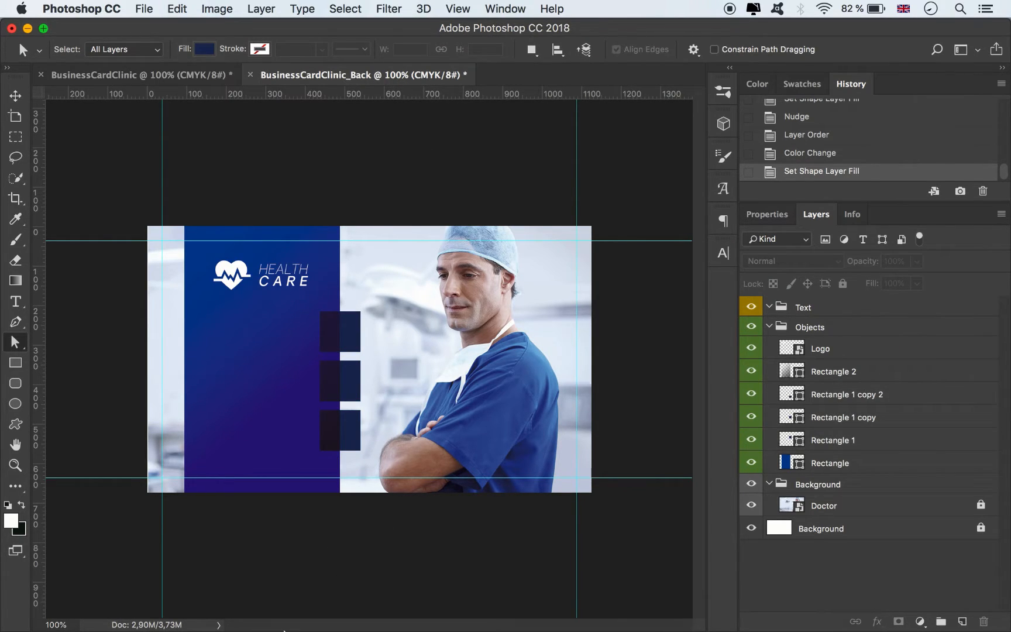
Step: Place Icon1.png from the Business Card (Clinic) folder in Finder into the back card, scaled down over the middle dark blue square
mouse_move(214, 620)
click(183, 614)
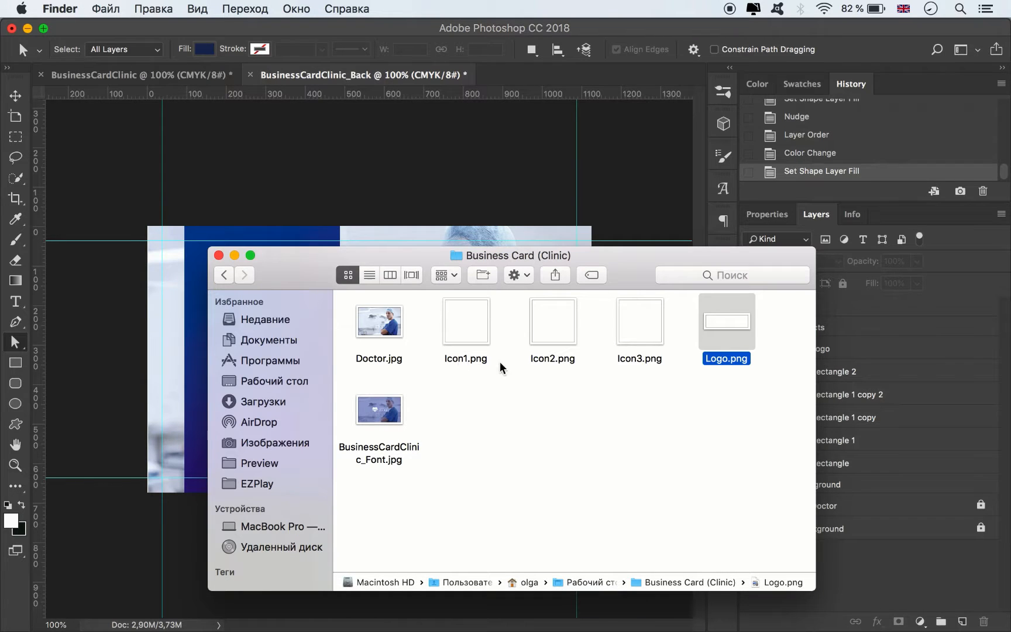
drag(458, 346, 185, 312)
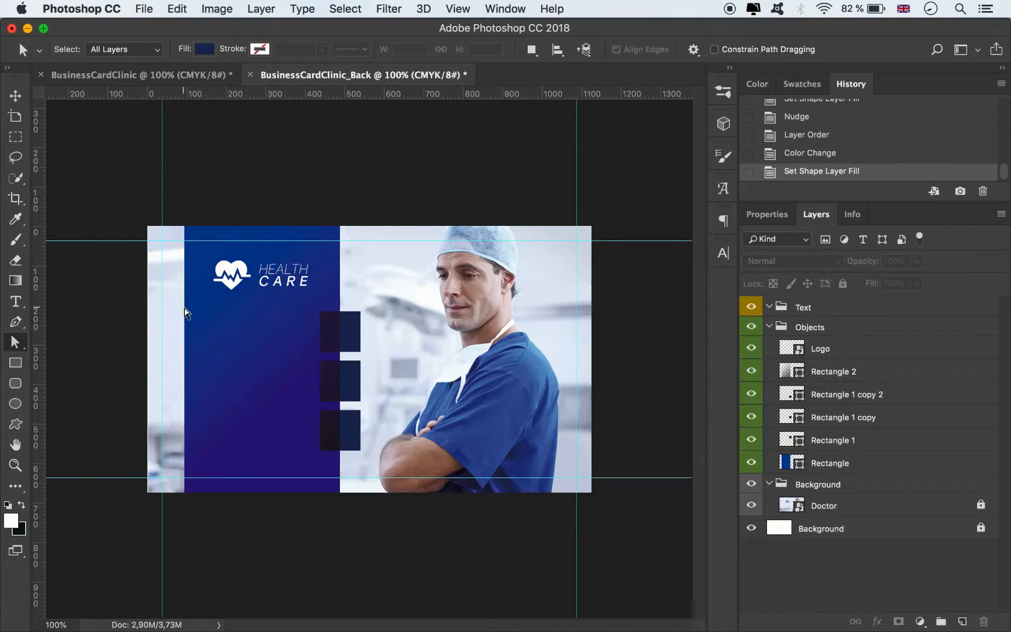
drag(502, 226, 332, 359)
click(576, 49)
key(a)
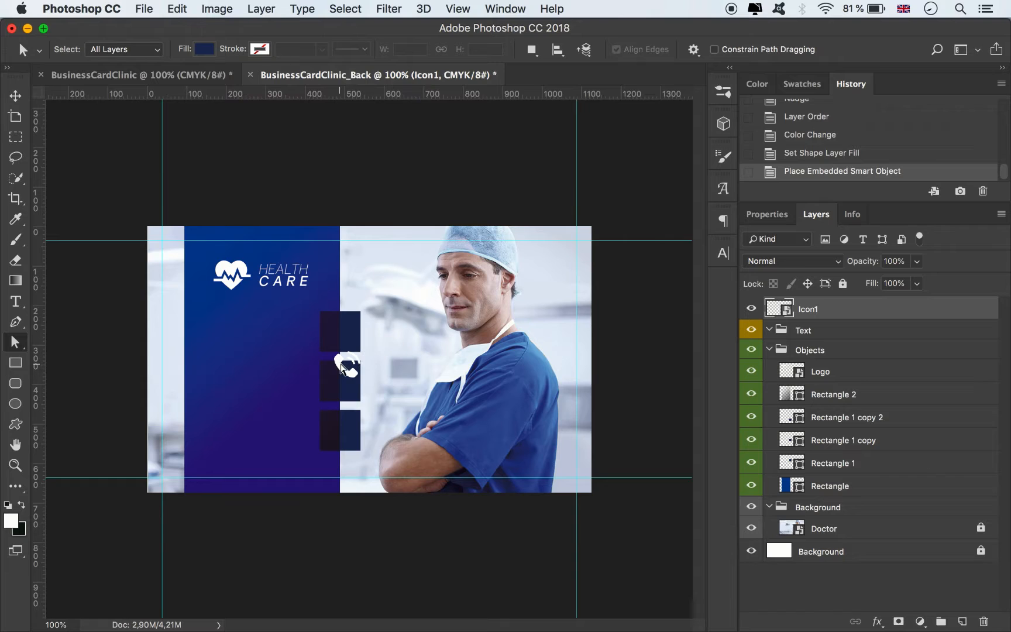
click(340, 364)
click(15, 95)
click(392, 164)
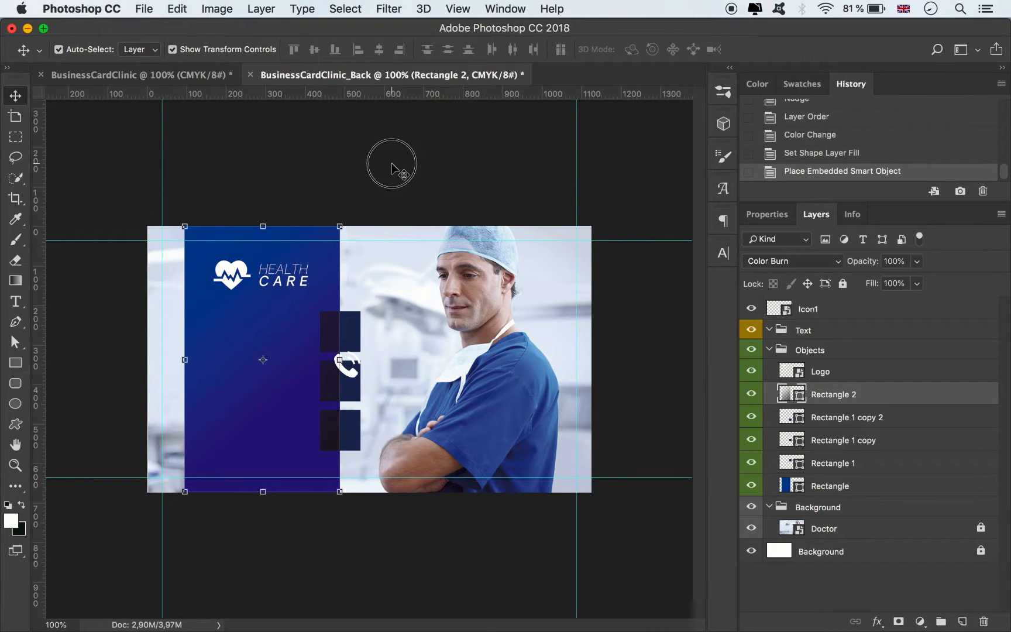
Step: Move the phone icon onto the uppermost dark blue square and shrink it to fit centred inside
drag(354, 373, 347, 342)
click(577, 49)
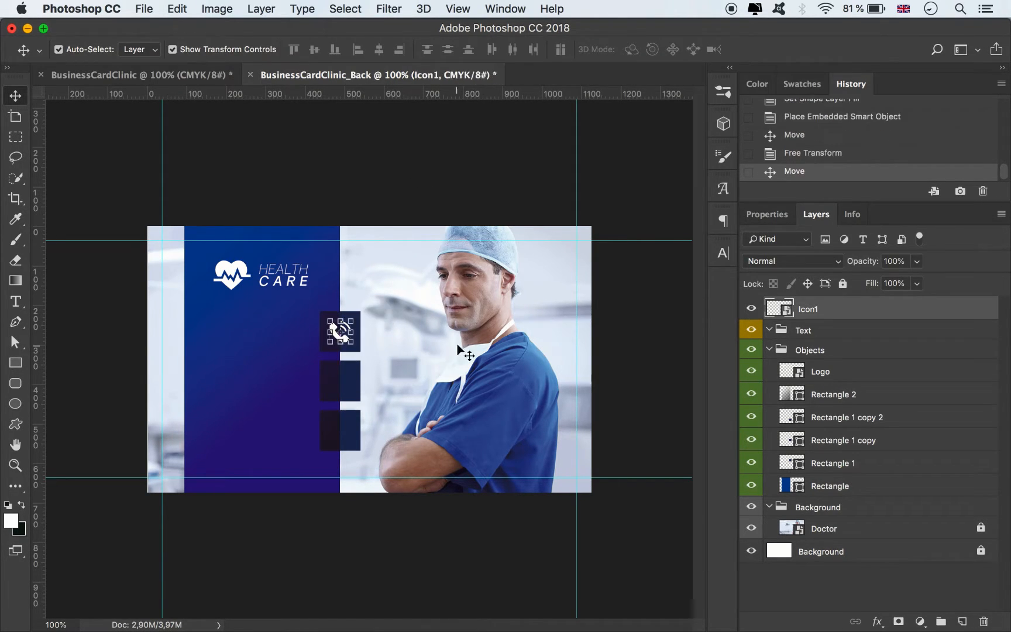
Step: Place Icon2.png from the Business Card (Clinic) folder in Finder into the back card, scaled down and centred on the middle dark blue square
click(180, 609)
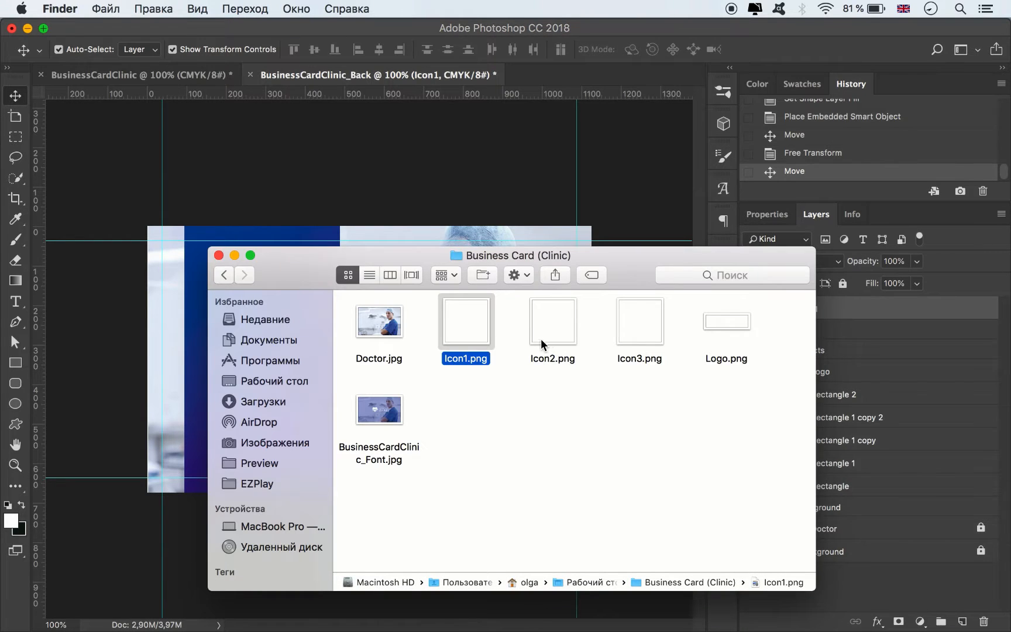
drag(541, 344, 163, 327)
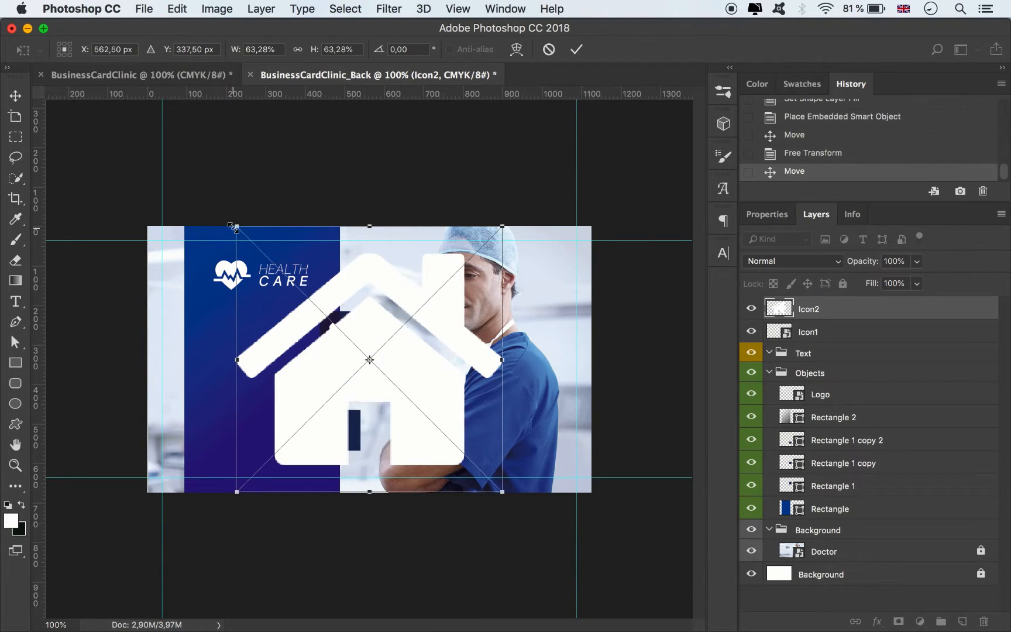
drag(233, 226, 373, 363)
drag(502, 491, 356, 391)
click(576, 49)
click(486, 175)
click(577, 49)
click(475, 171)
click(501, 165)
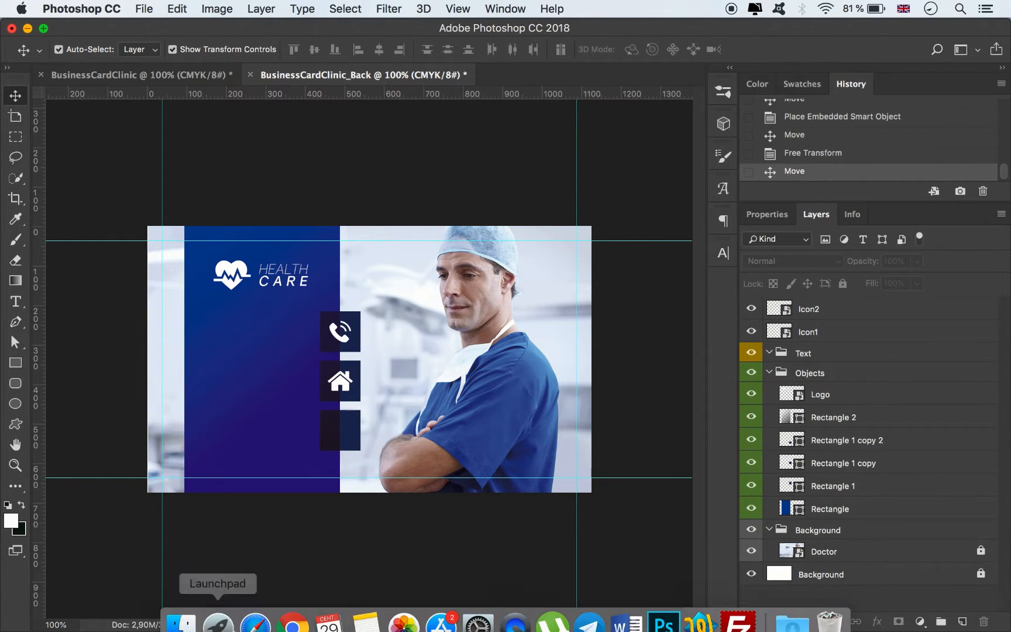
Step: Place Icon3.png from Finder into the back card, scaled down to about 64 px and centred on the lowest dark blue square
click(182, 622)
click(639, 342)
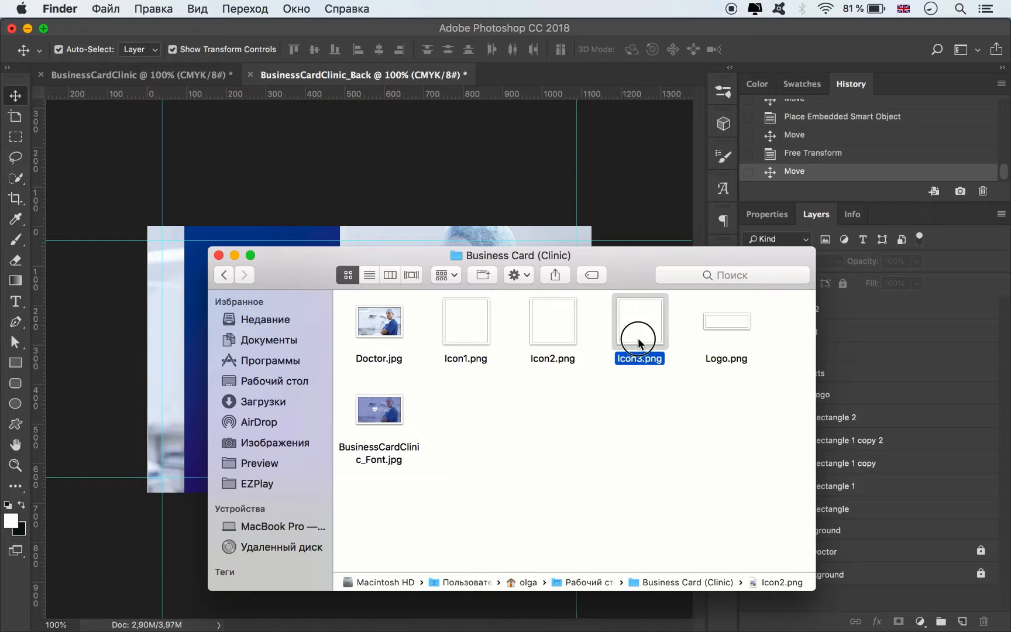
drag(639, 341, 165, 368)
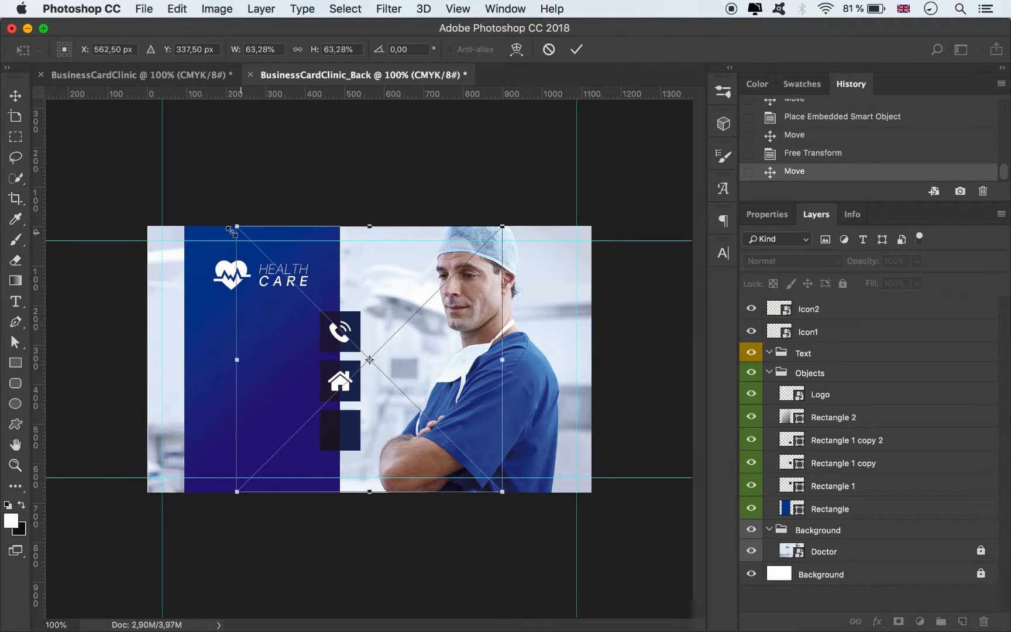
drag(231, 231, 350, 339)
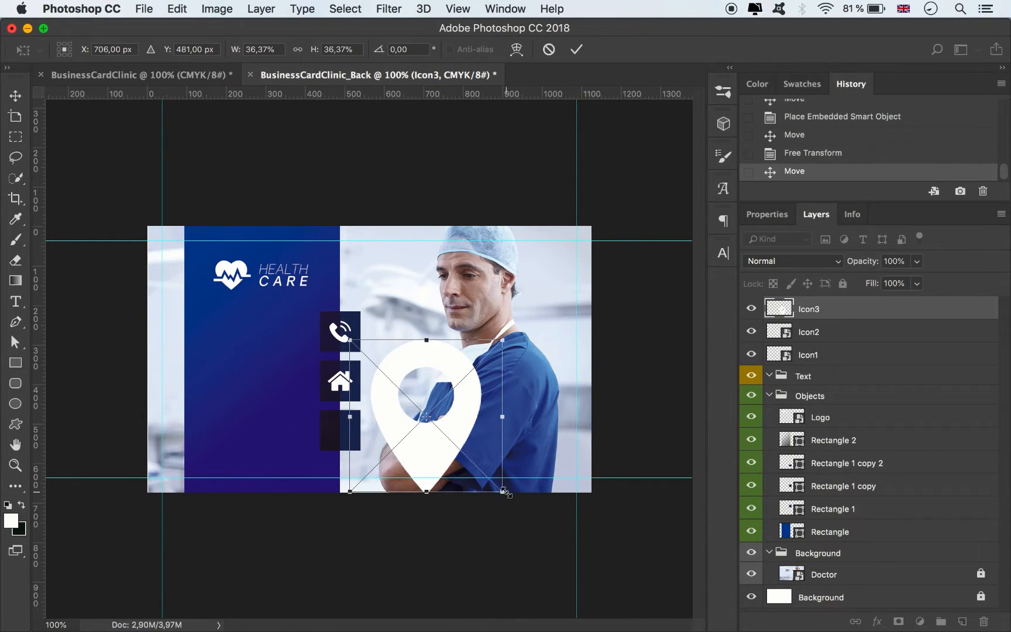
drag(505, 493, 377, 367)
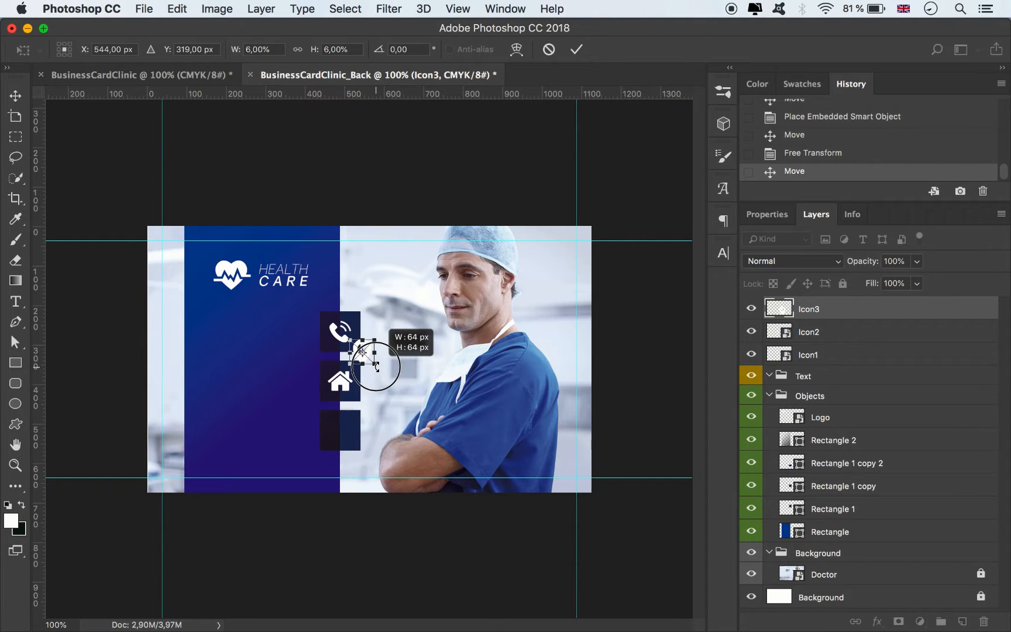
click(577, 49)
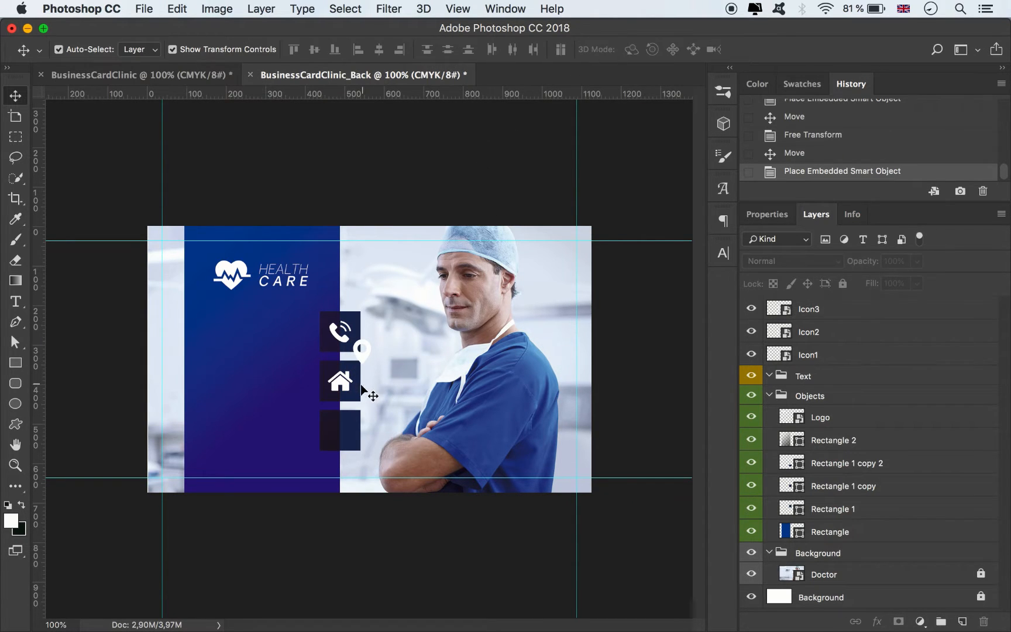
drag(365, 357, 348, 439)
click(515, 173)
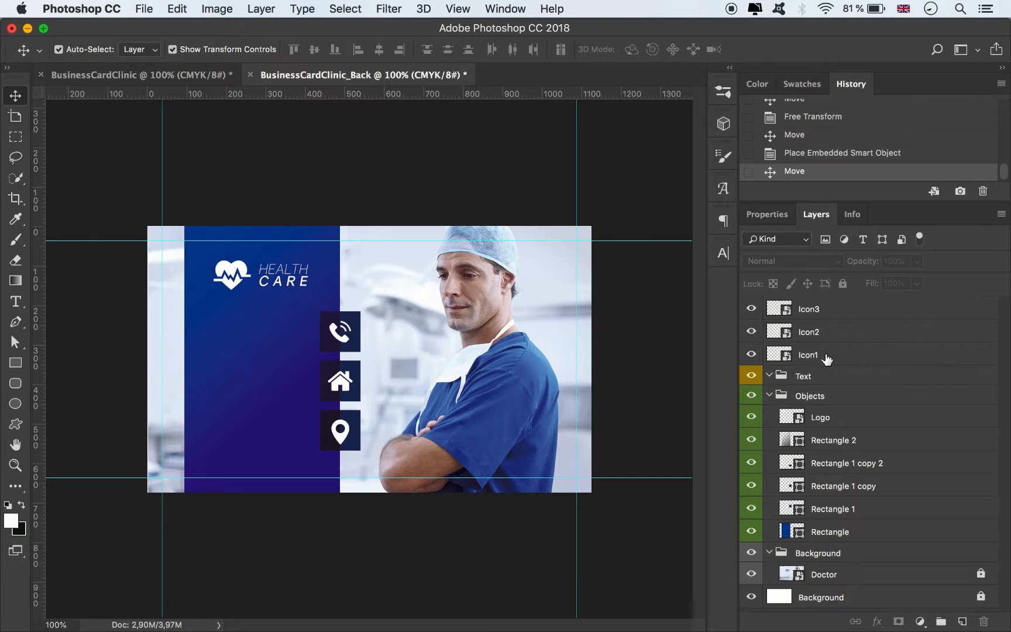
Step: Move the Icon1, Icon2 and Icon3 layers into the Objects group just below Logo and deselect them
click(827, 355)
shift+click(826, 310)
drag(819, 361, 843, 427)
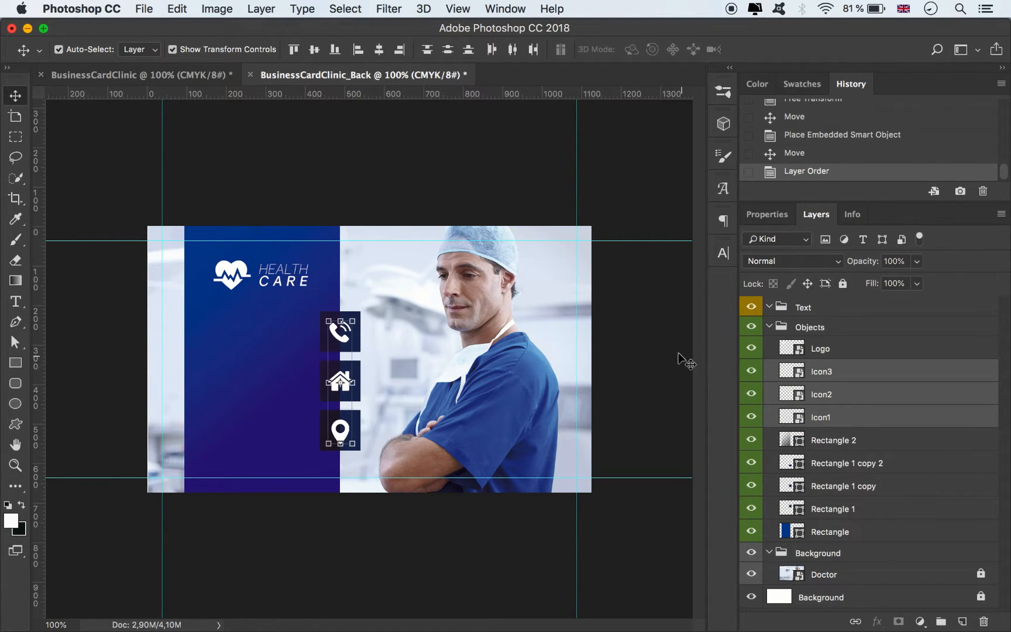
click(664, 345)
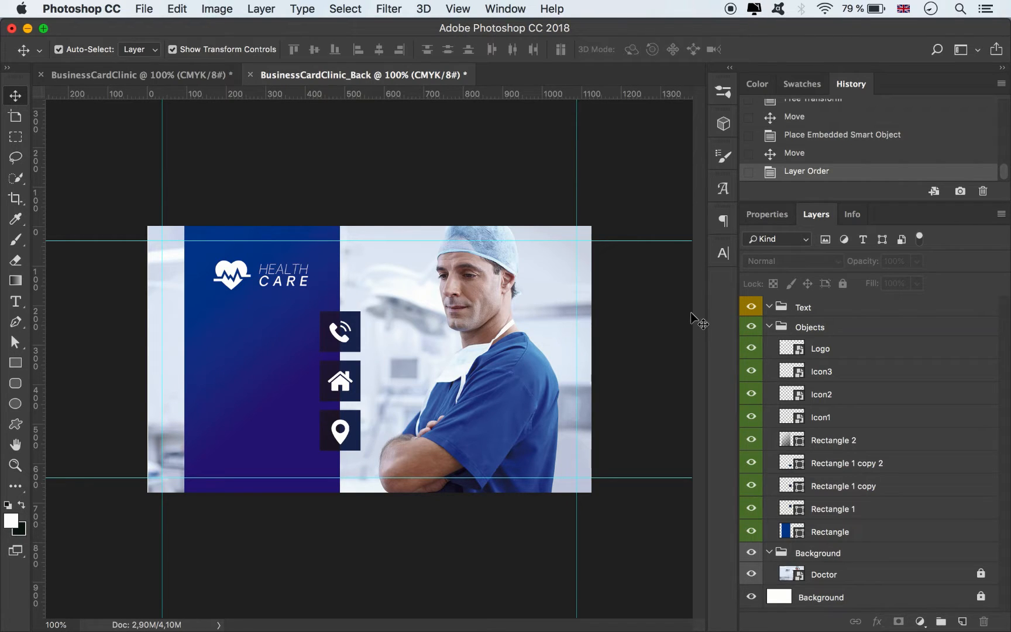
click(648, 313)
Step: Add the clinic's phone number as white 8 pt Chosence Regular text and position it beside the phone icon on the blue panel
key(t)
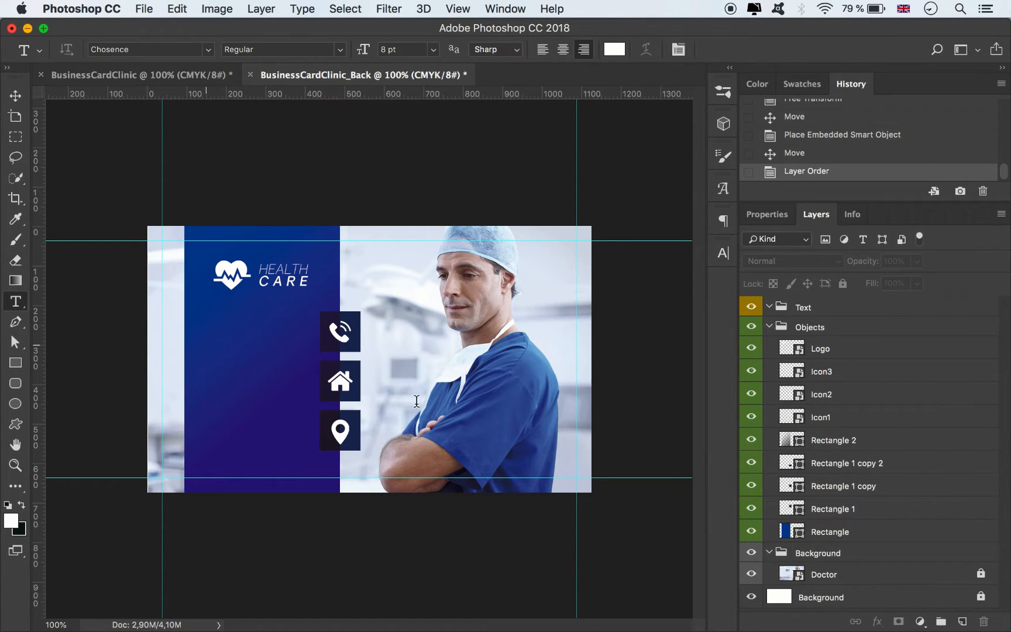
click(417, 401)
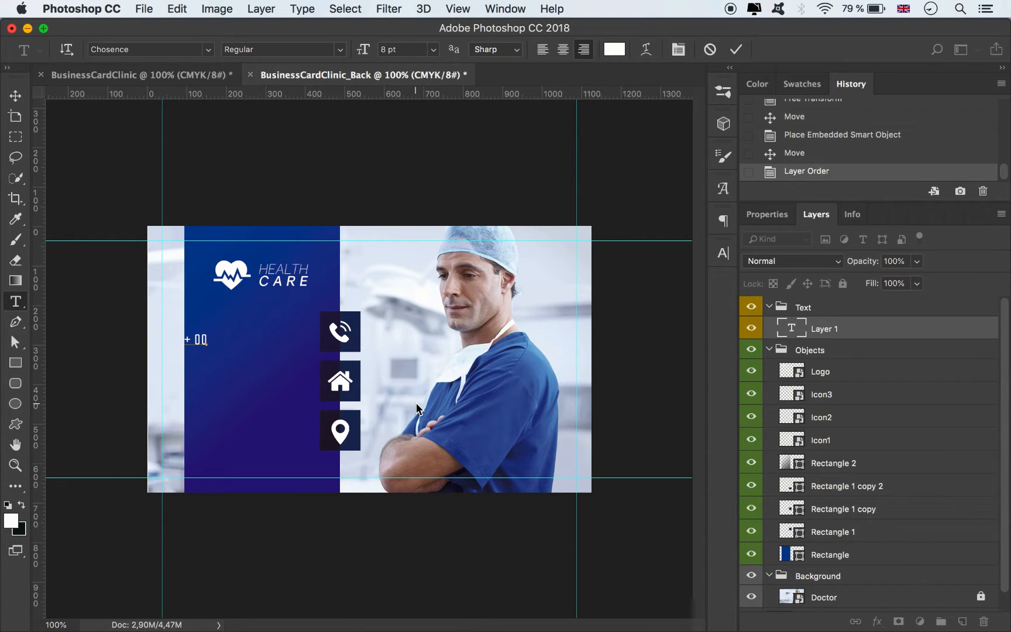
text(+00 123 456 7)
text(8 90)
click(15, 95)
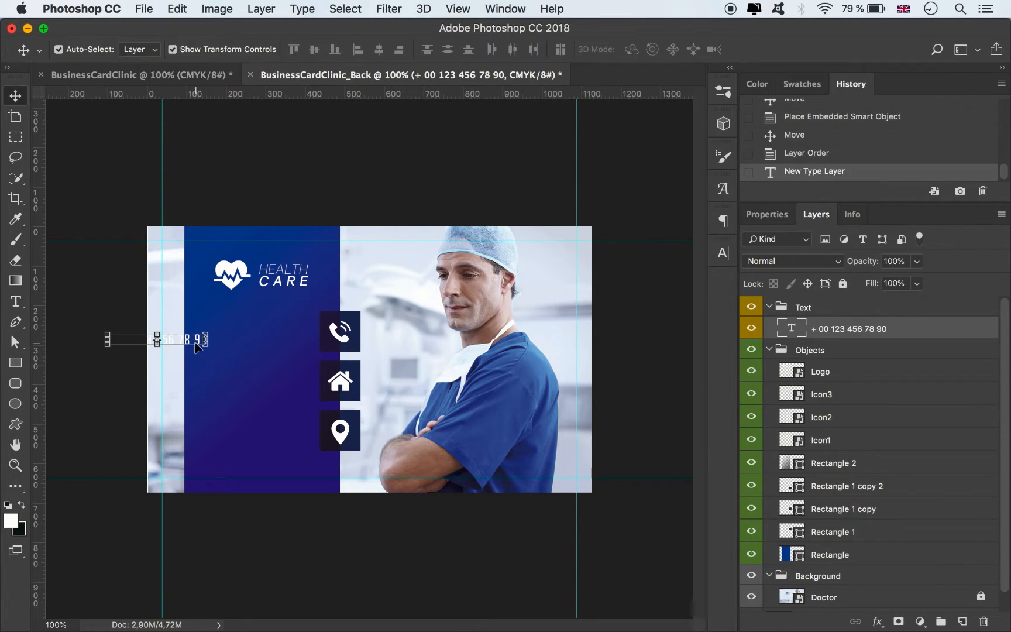
drag(192, 344, 286, 331)
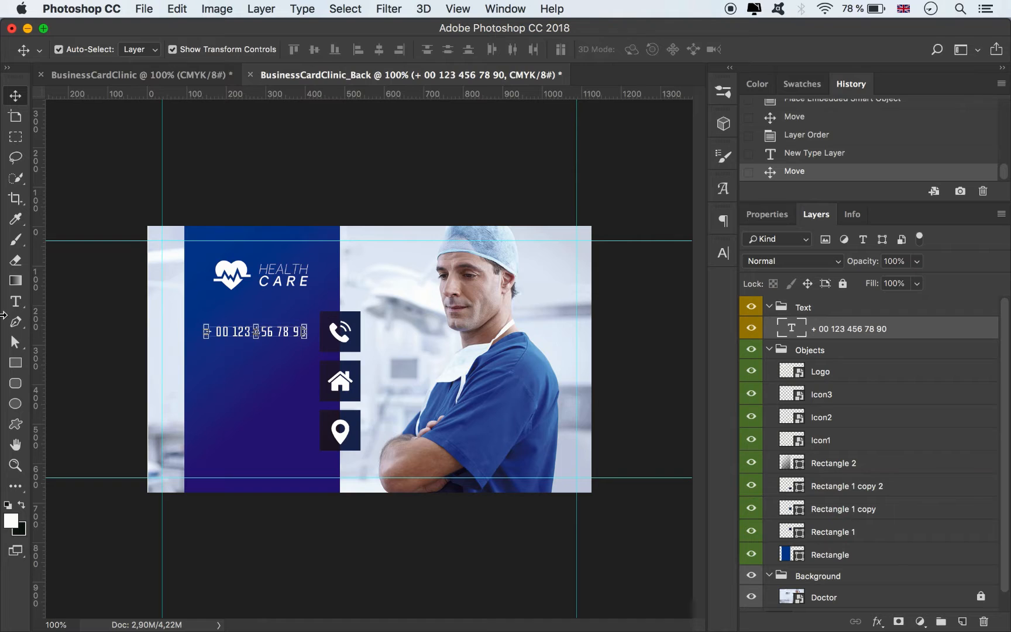
Step: Add the text healthcare.com in white 8 pt Chosence Regular and position it beside the house icon
click(16, 301)
click(210, 380)
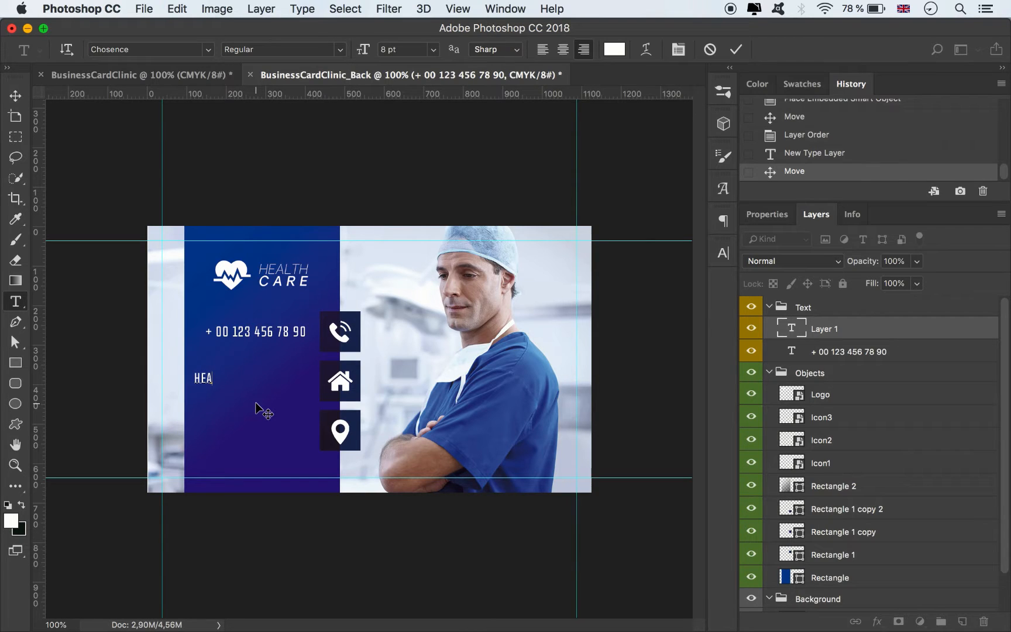
text(HEALTHCARE.com)
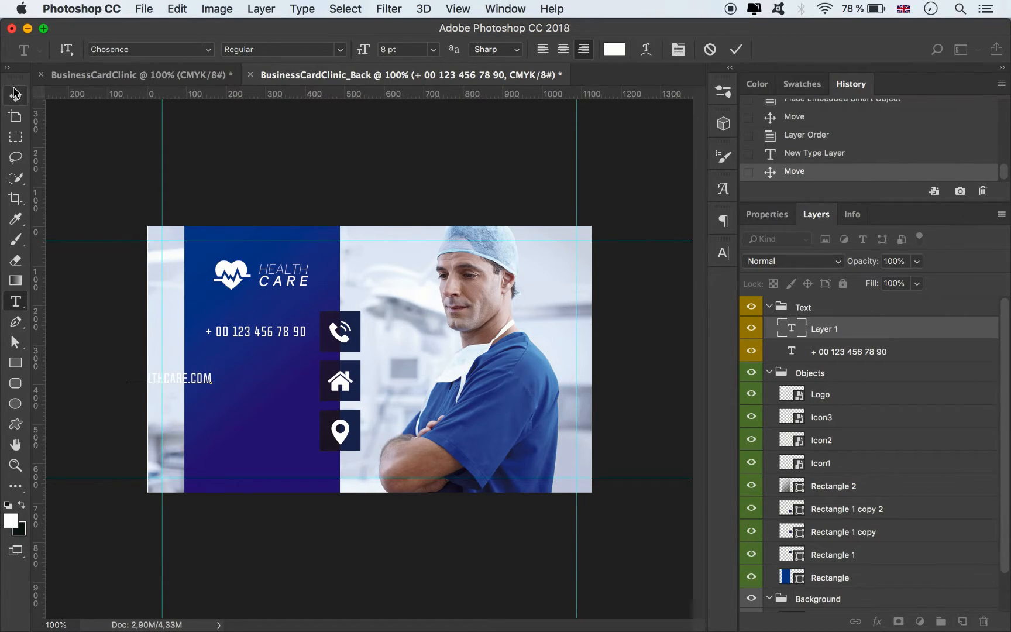
click(15, 95)
drag(195, 383, 291, 383)
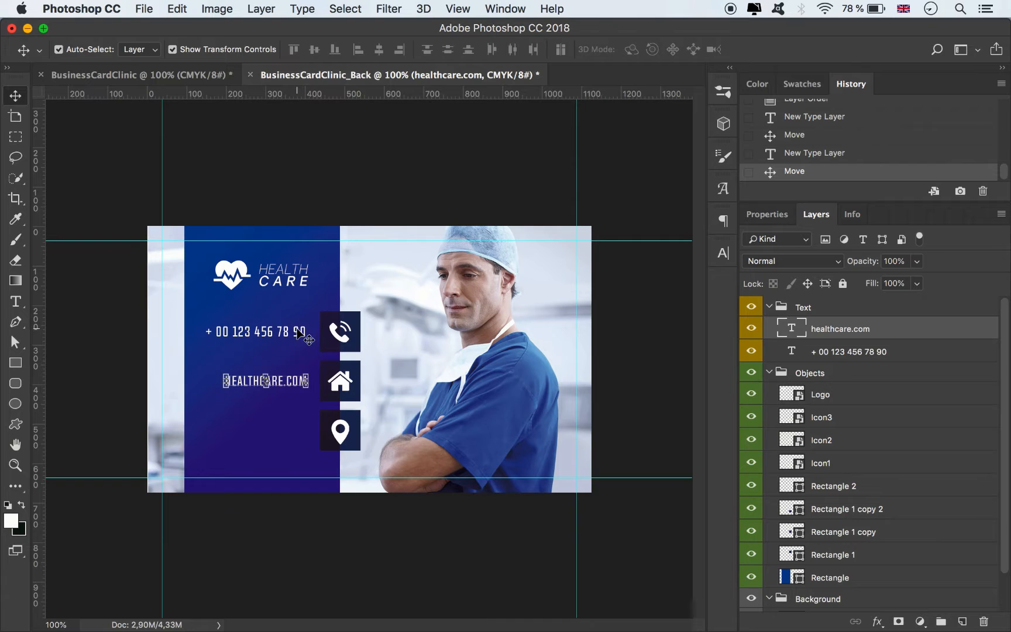
Step: Add a vertical guide at the phone number's right edge and align the end of the healthcare.com text to it
click(301, 336)
mouse_move(55, 310)
mouse_down()
mouse_move(322, 345)
mouse_move(305, 339)
mouse_up()
click(284, 386)
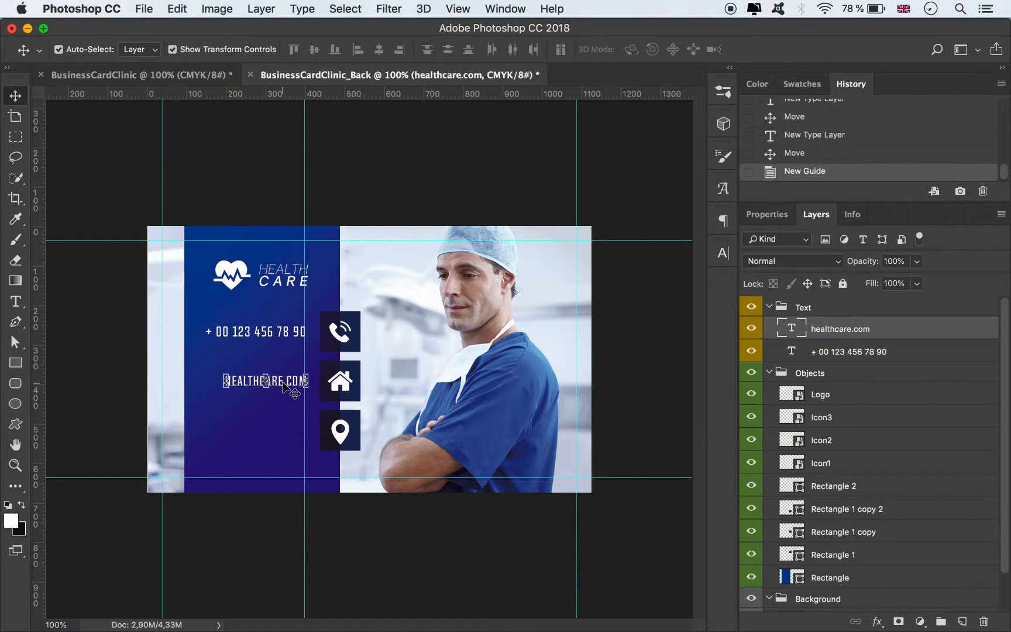
key(super+plus)
key(super+plus)
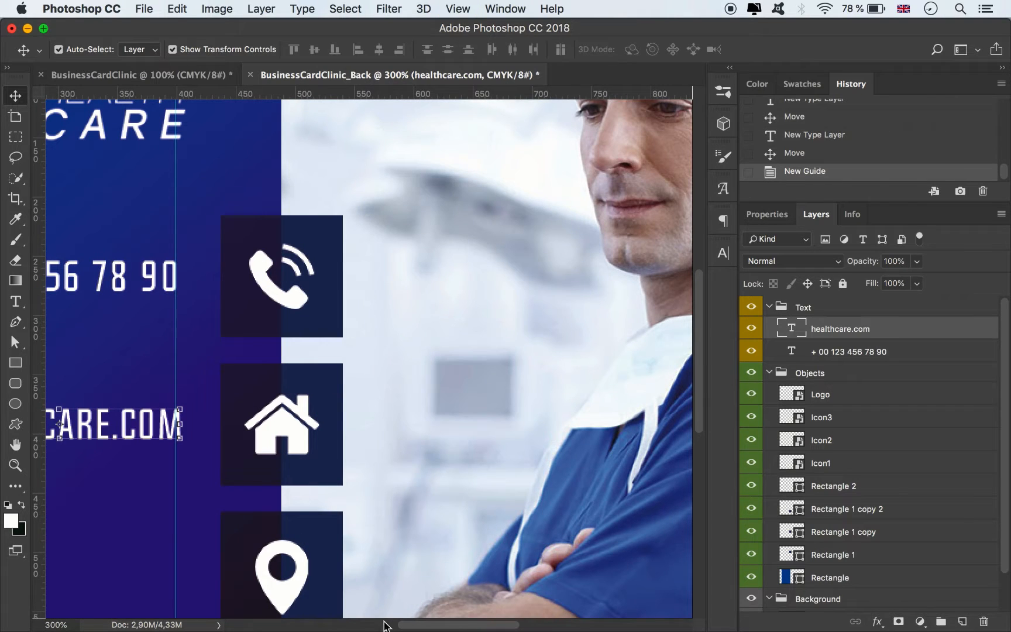
drag(422, 625, 368, 616)
scroll(351, 445, down, 2)
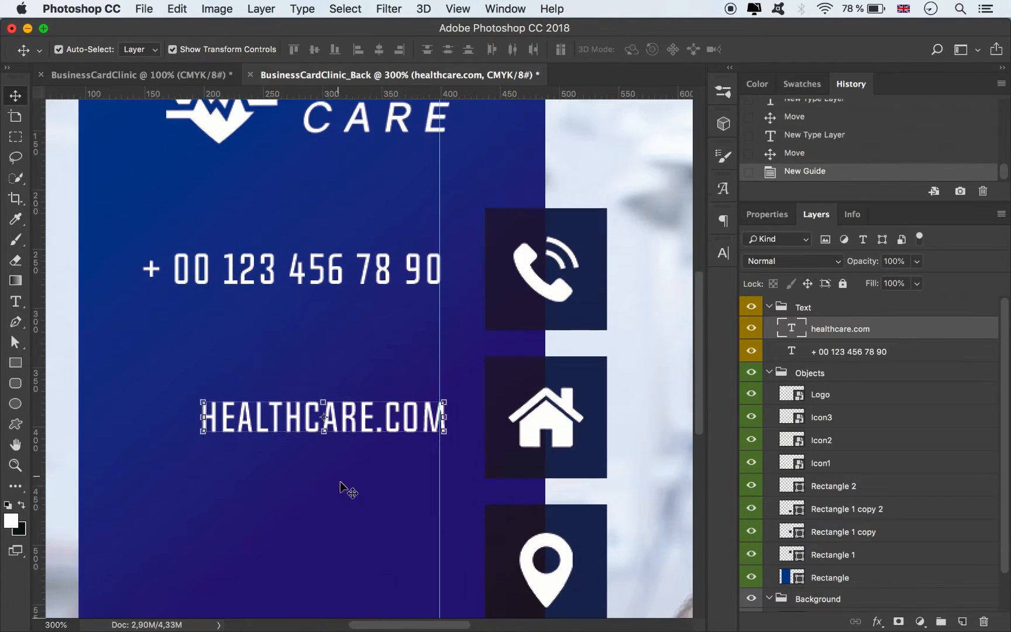
drag(384, 382, 384, 383)
Step: Add the clinic's postal address as three lines of right-aligned white 8 pt Chosence Regular text on the blue panel below healthcare.com
scroll(384, 433, down, 5)
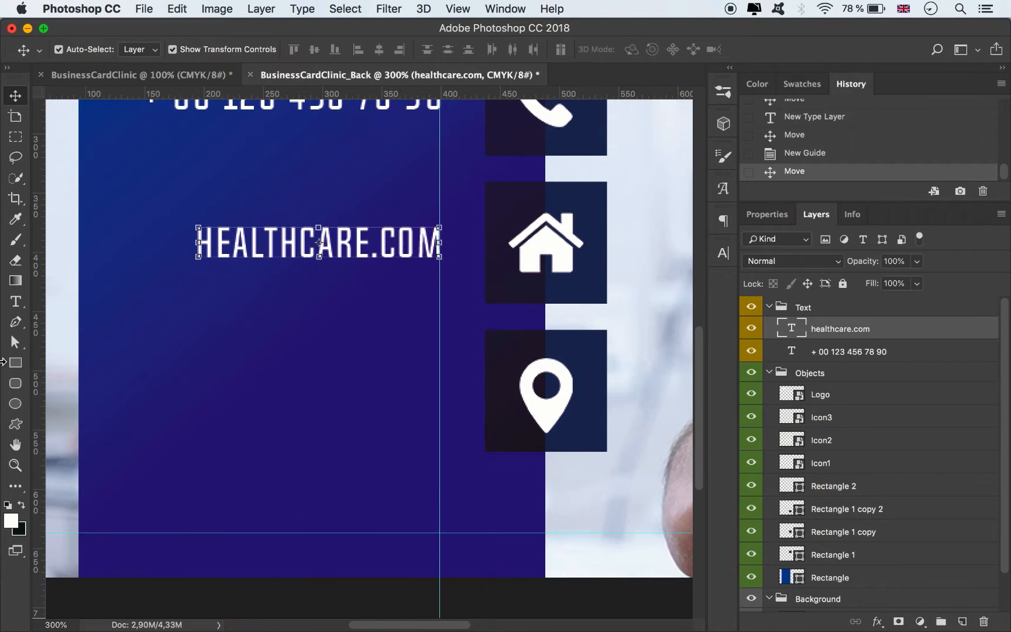
key(t)
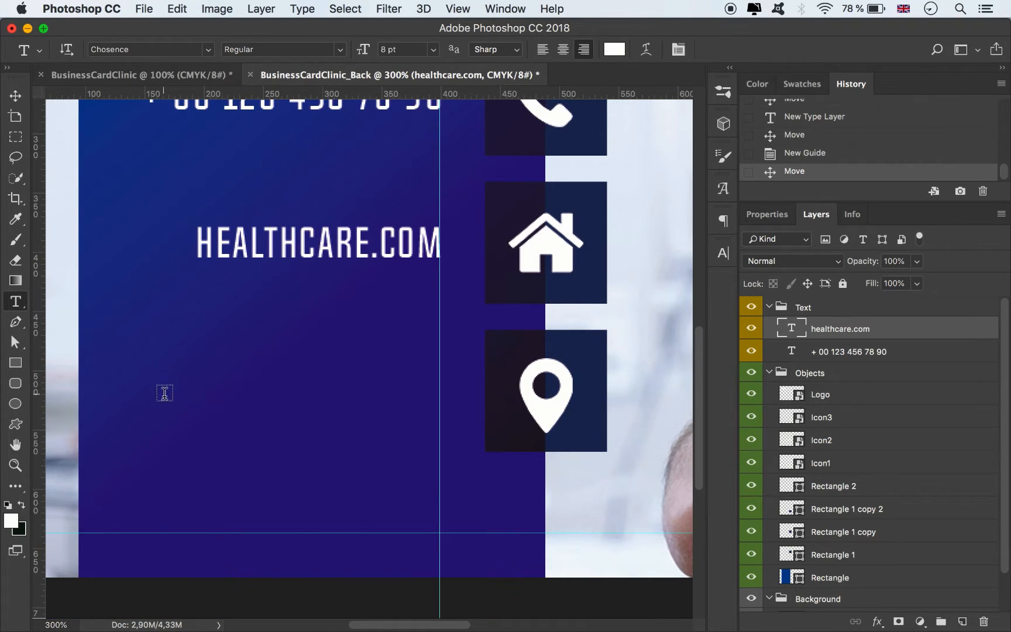
click(169, 382)
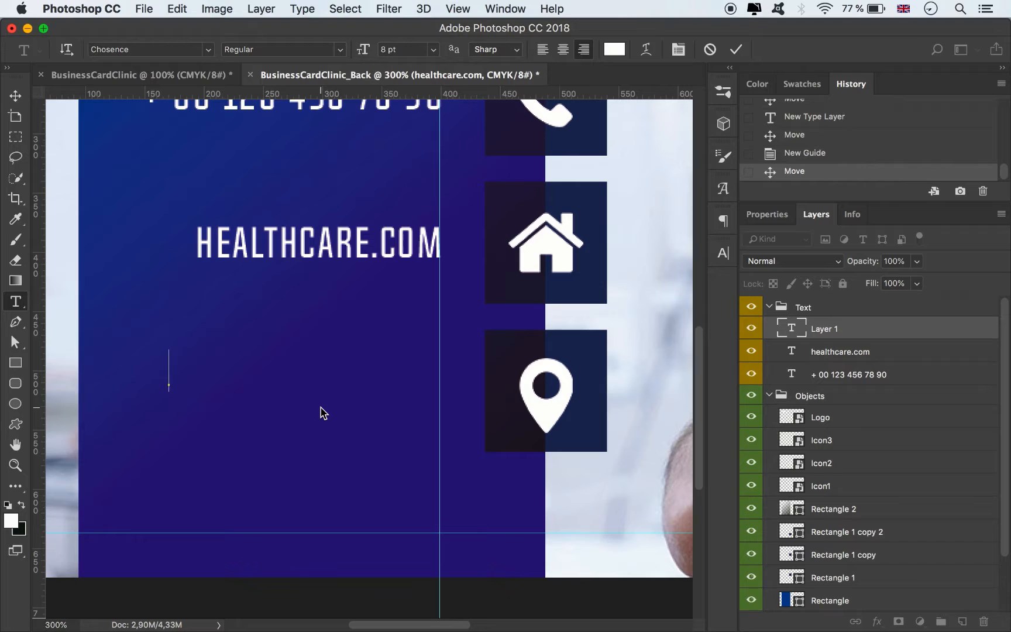
text(11)
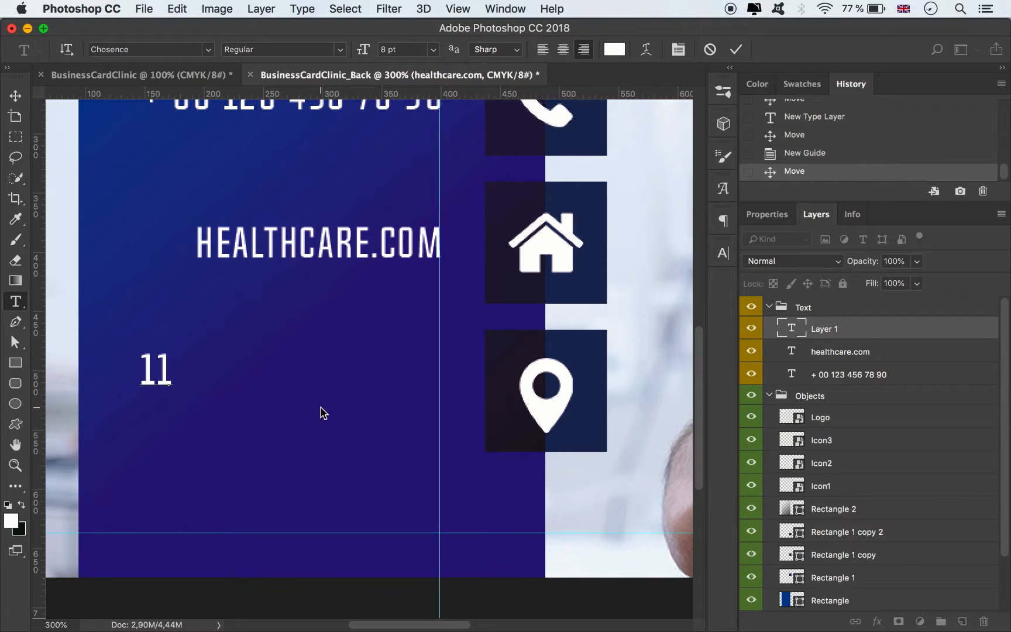
text(301)
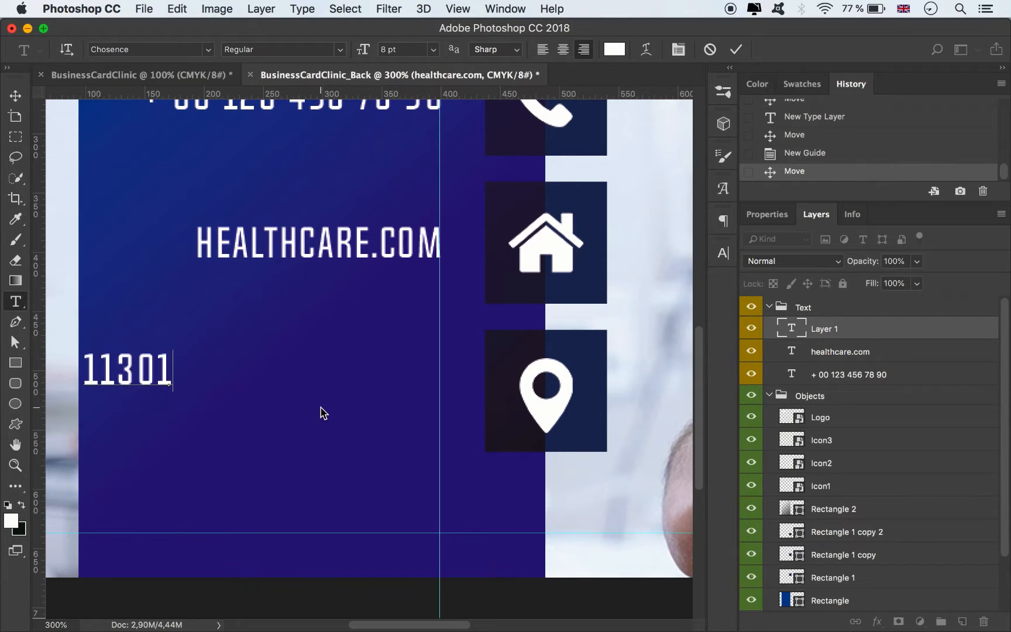
text( WEST)
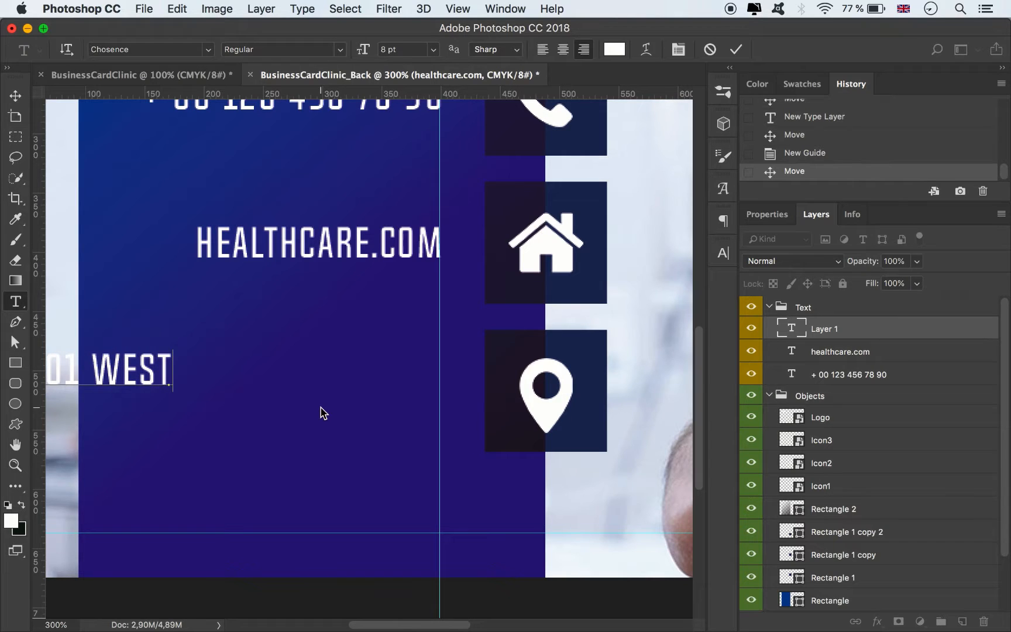
text( OLYM)
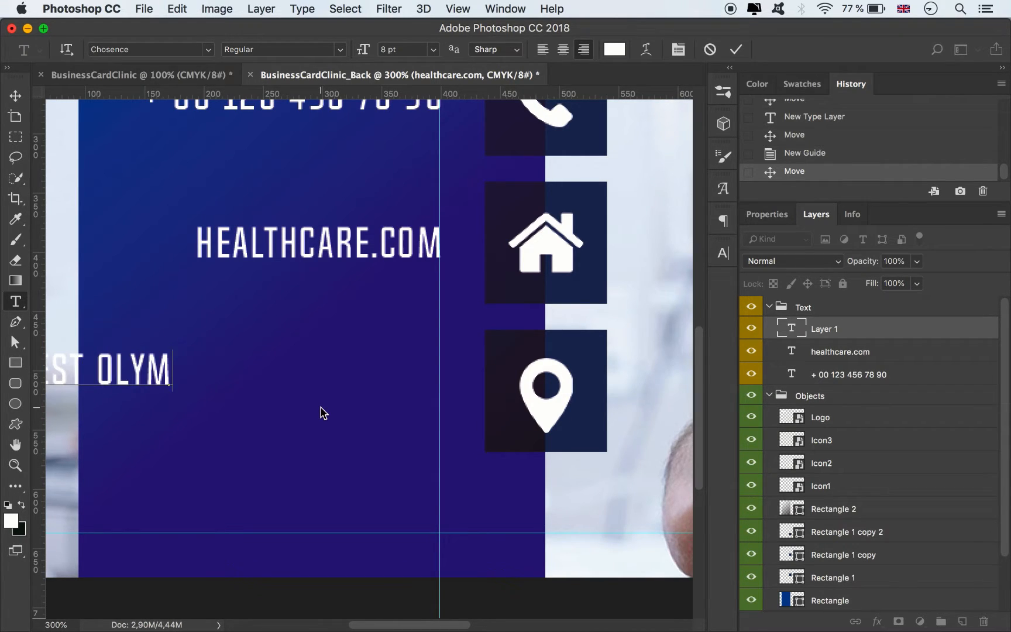
text(PIC)
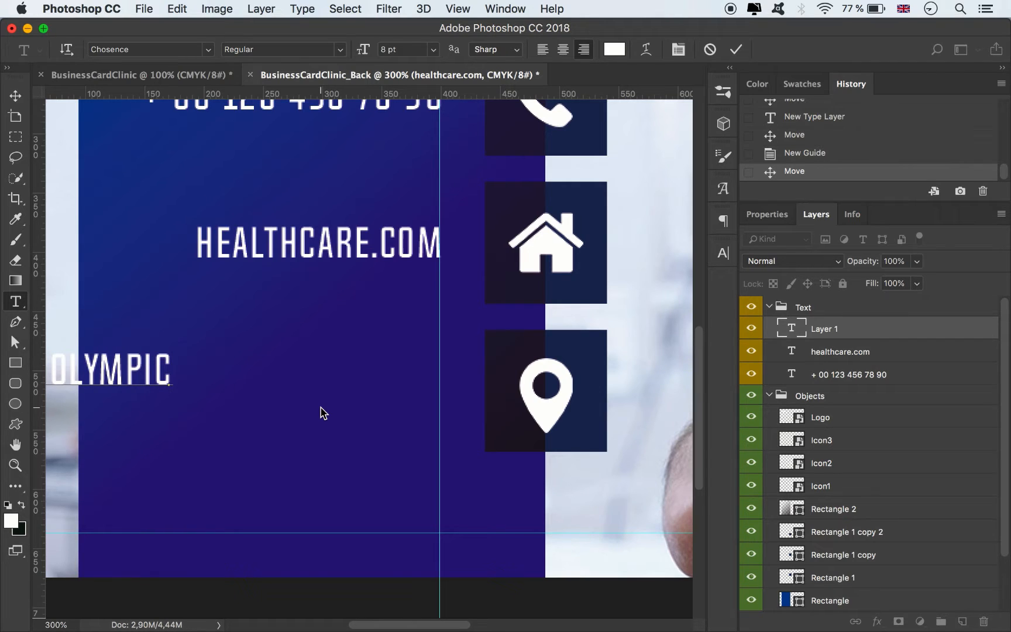
text(BOUL)
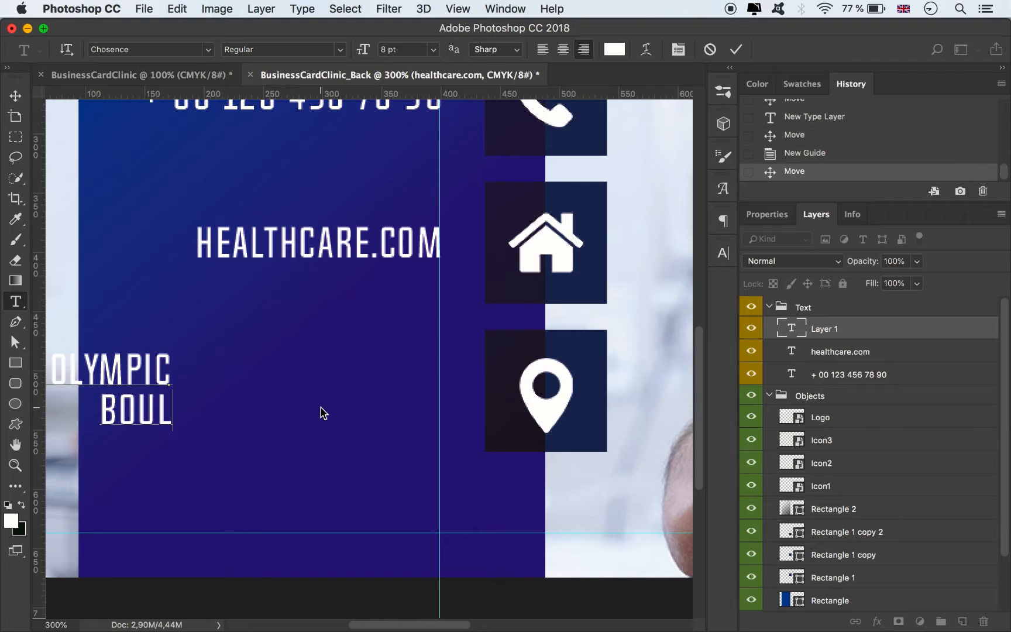
text(EVAR)
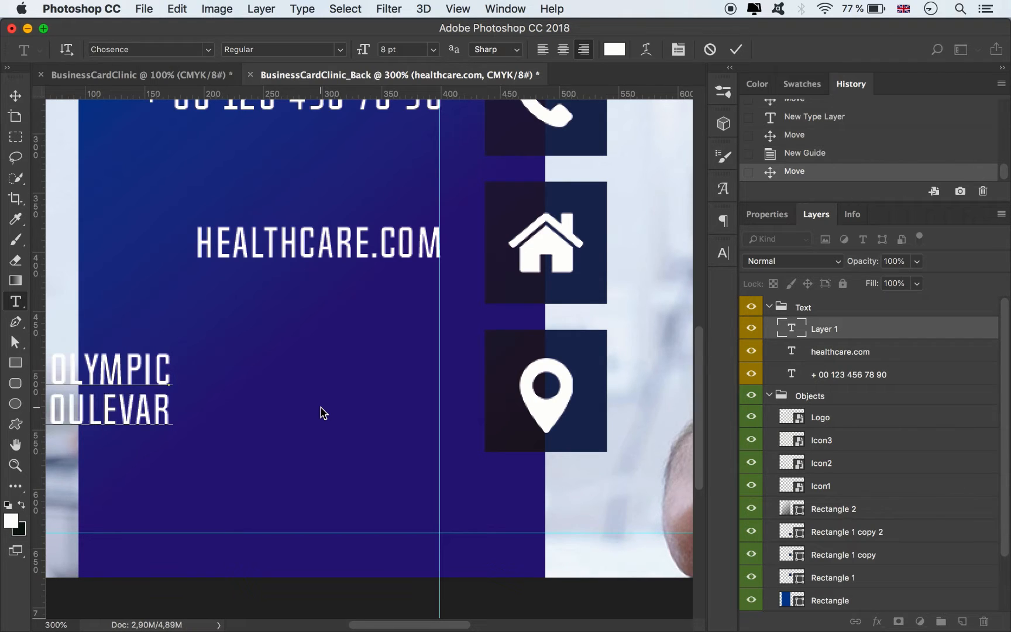
text(D A)
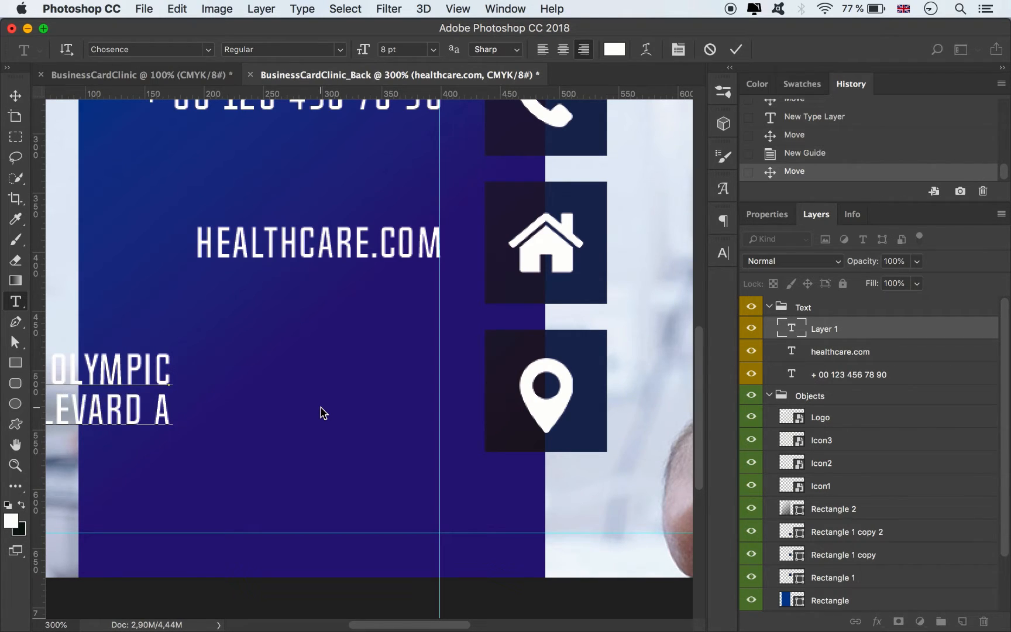
text(PT.)
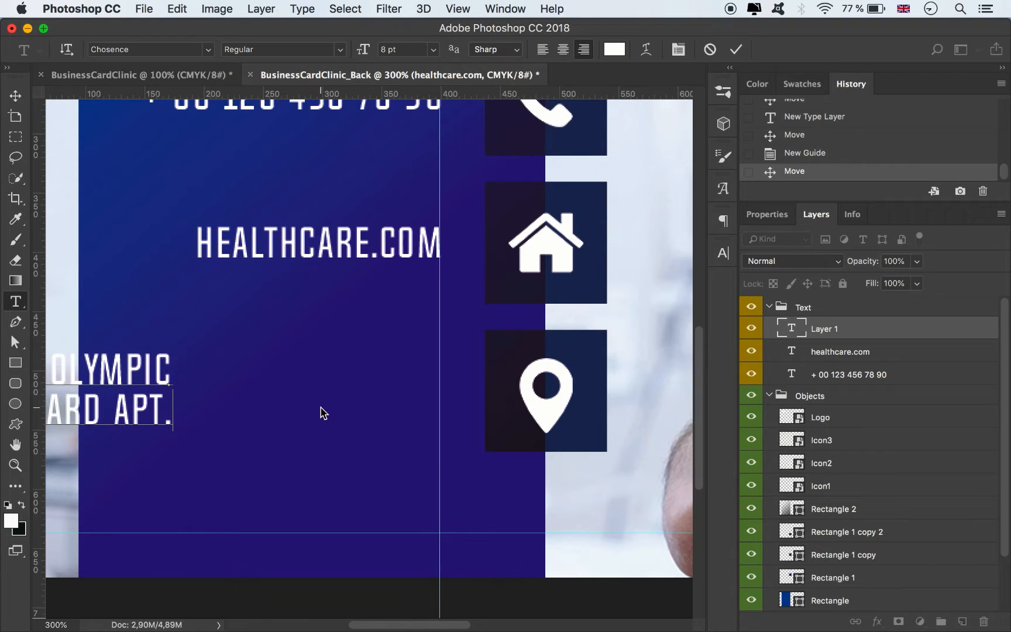
text(00)
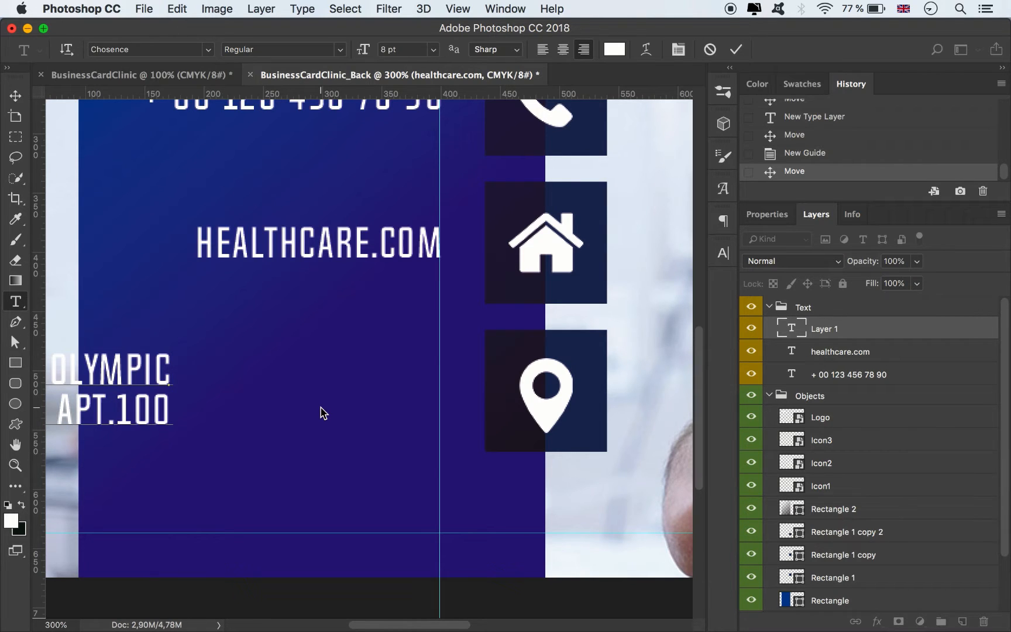
key(Return)
text(ANGELE)
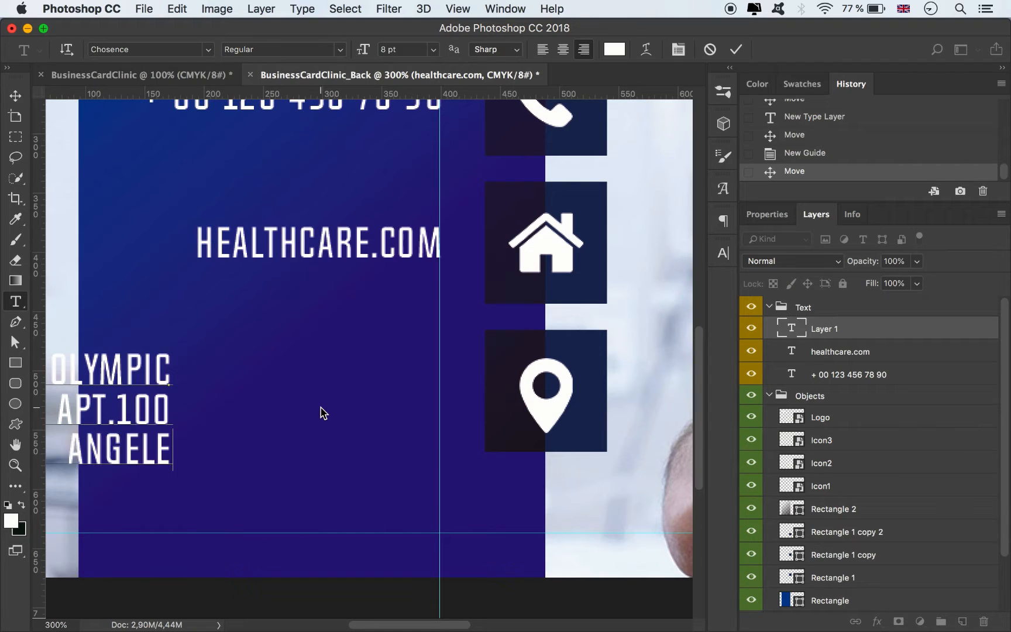
text(S, CA)
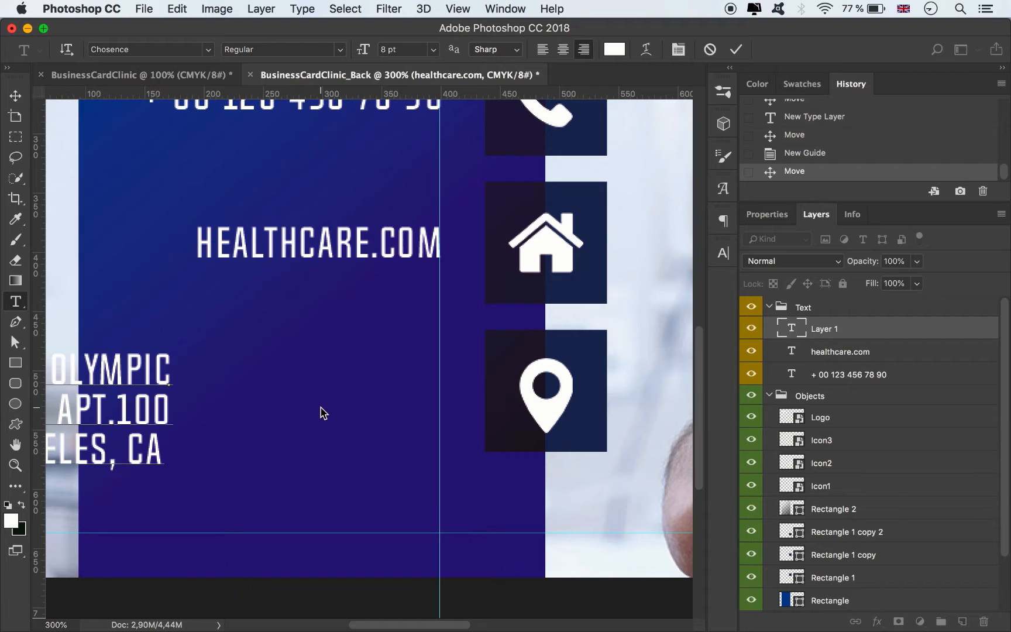
text( 90064)
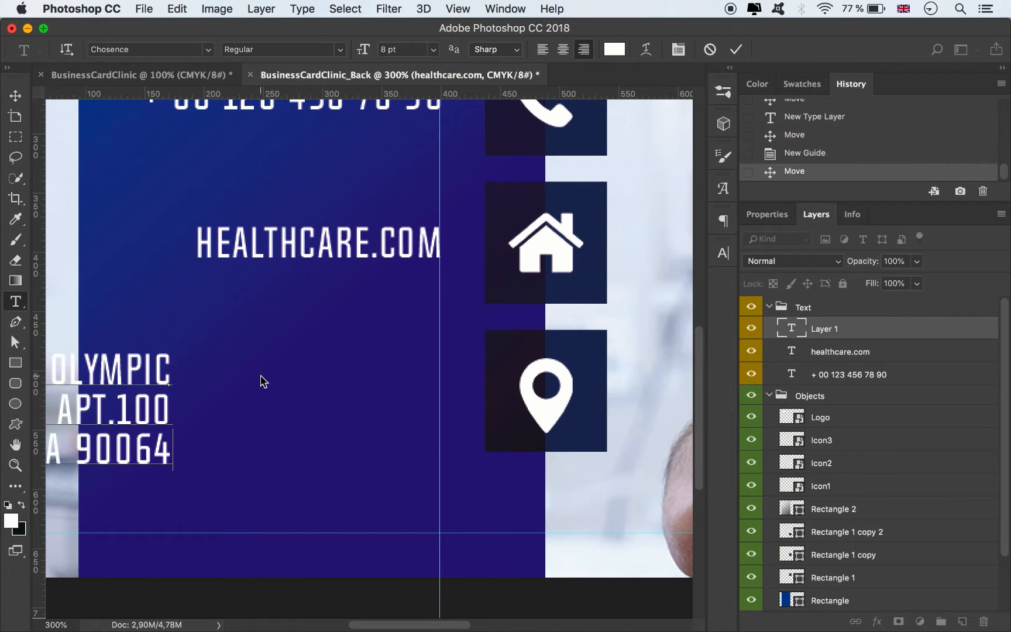
Step: Move the address text beside the location pin icon with its right edge on the vertical guide and scale it to 80.81%
key(super+minus)
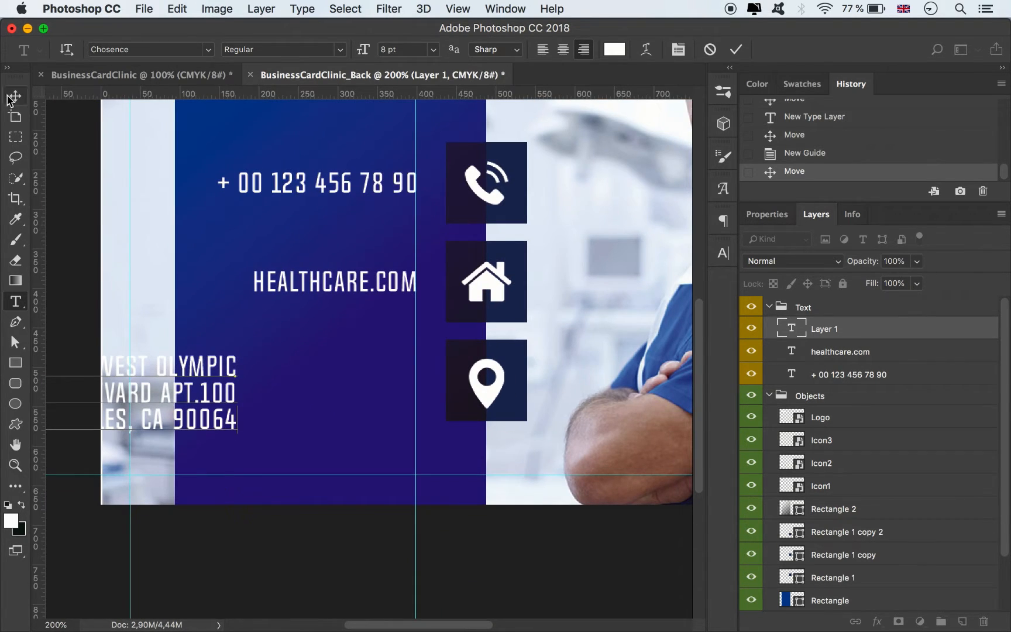
click(14, 95)
drag(192, 379, 382, 356)
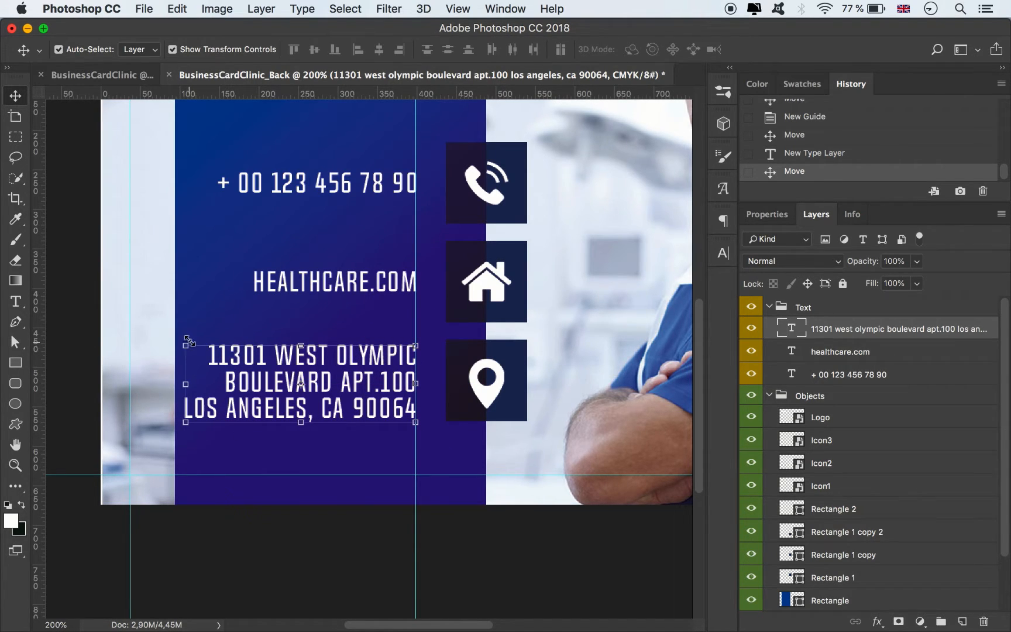
drag(183, 344, 281, 363)
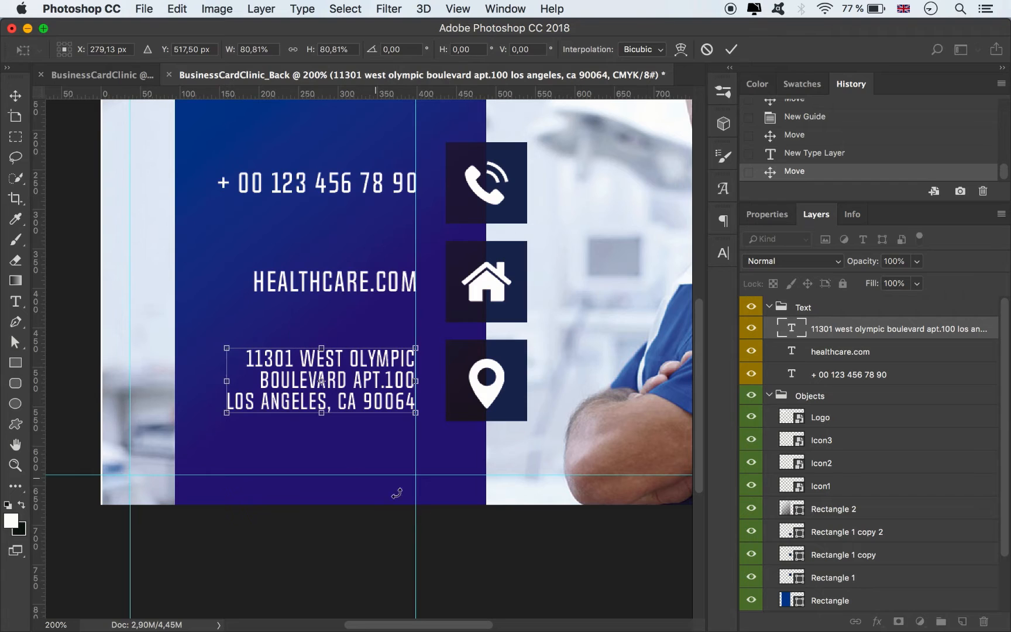
click(731, 49)
Step: Scale the address text up slightly to 101% with its right edge on the vertical guide
key(super+minus)
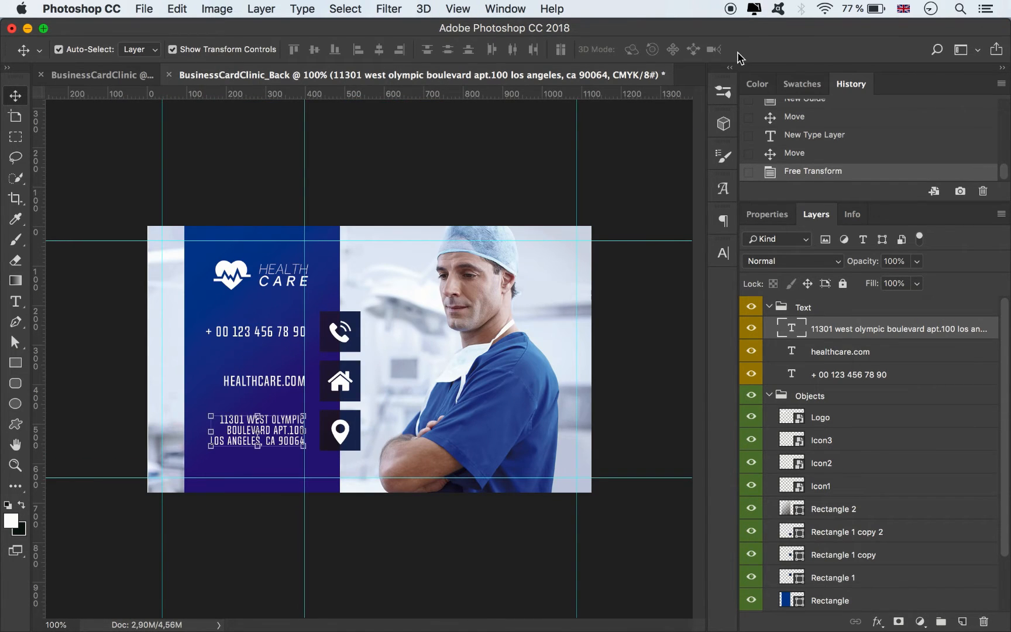
click(524, 156)
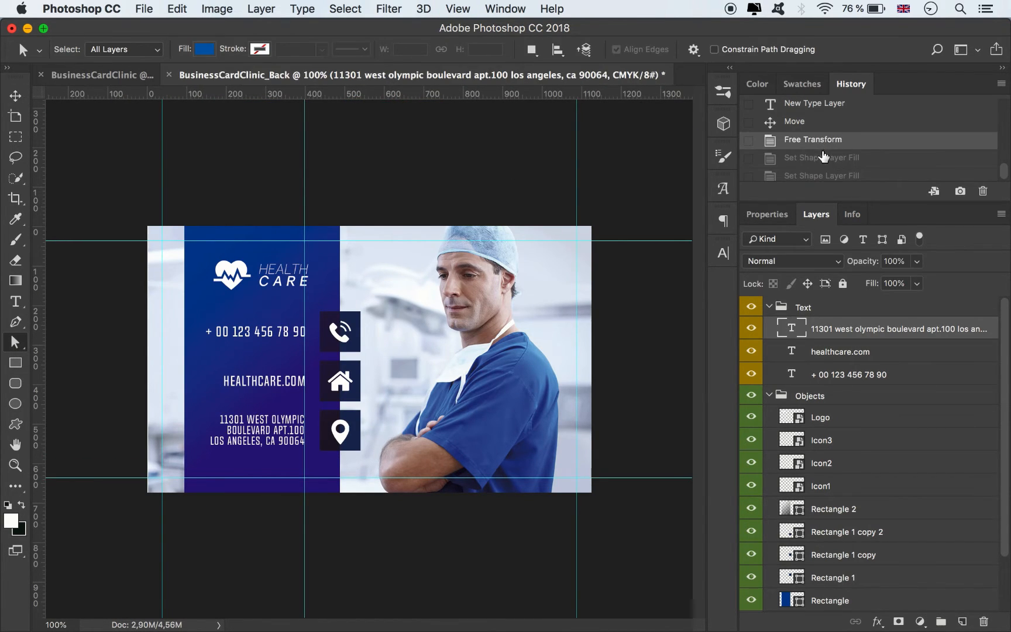
key(v)
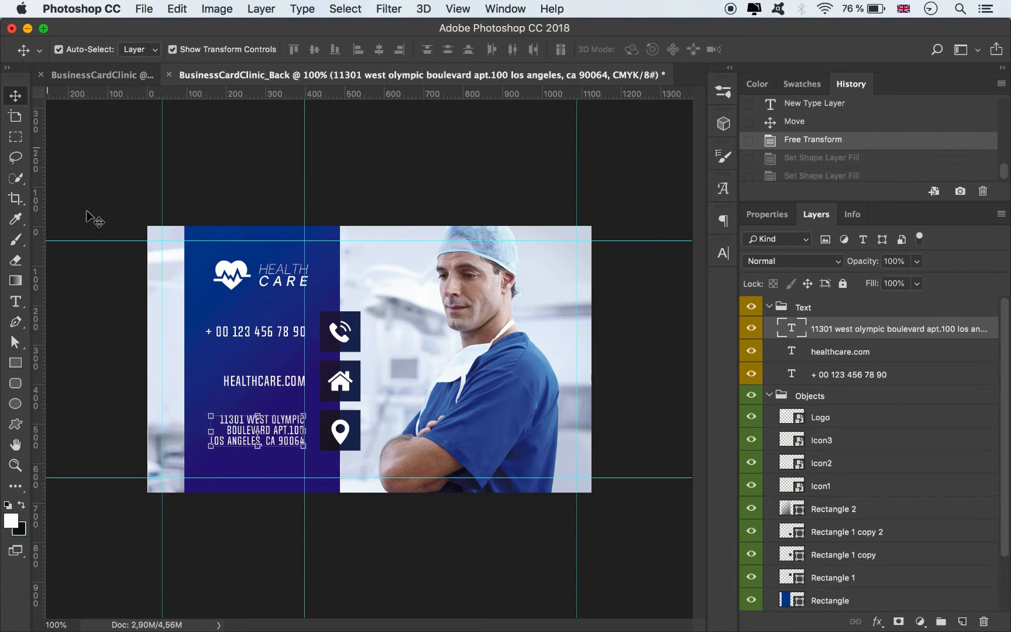
drag(206, 423, 211, 418)
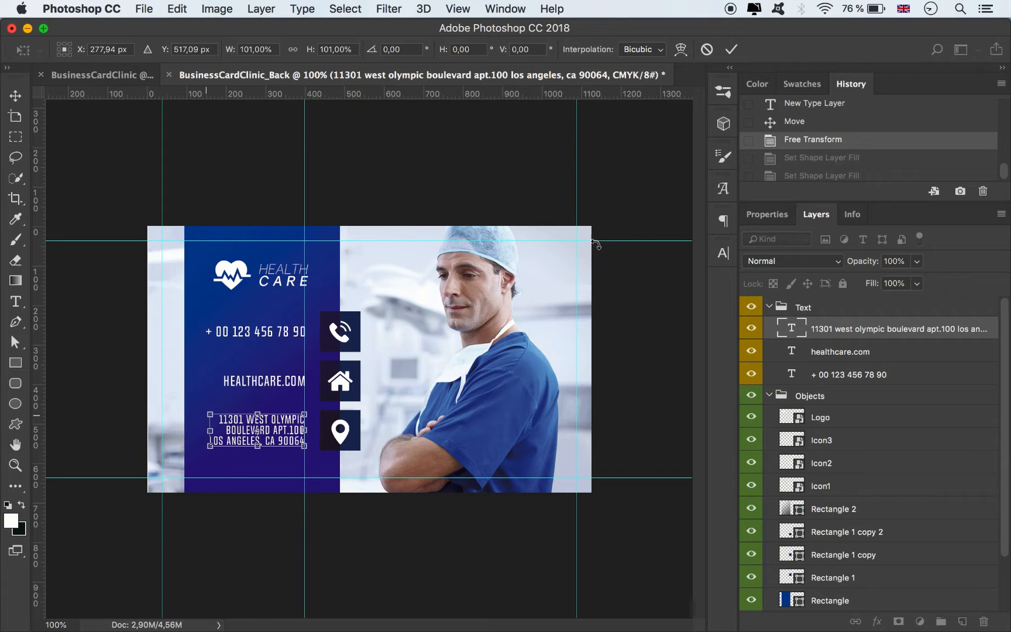
click(730, 51)
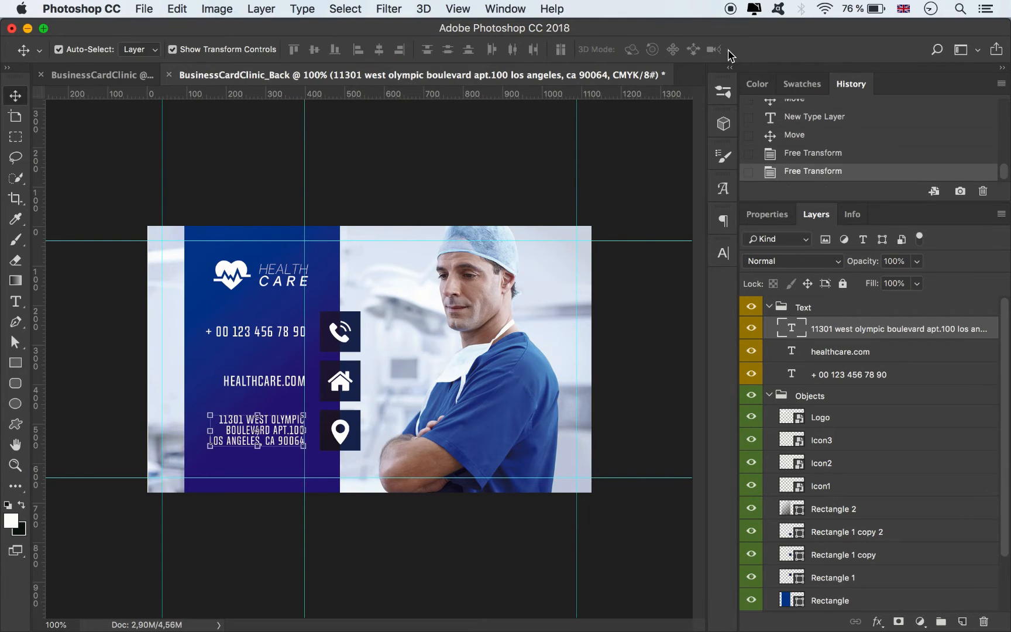
Step: Fill the three icon squares with the first recently used blue and remove the vertical guide along the contact text
click(359, 322)
shift+click(355, 376)
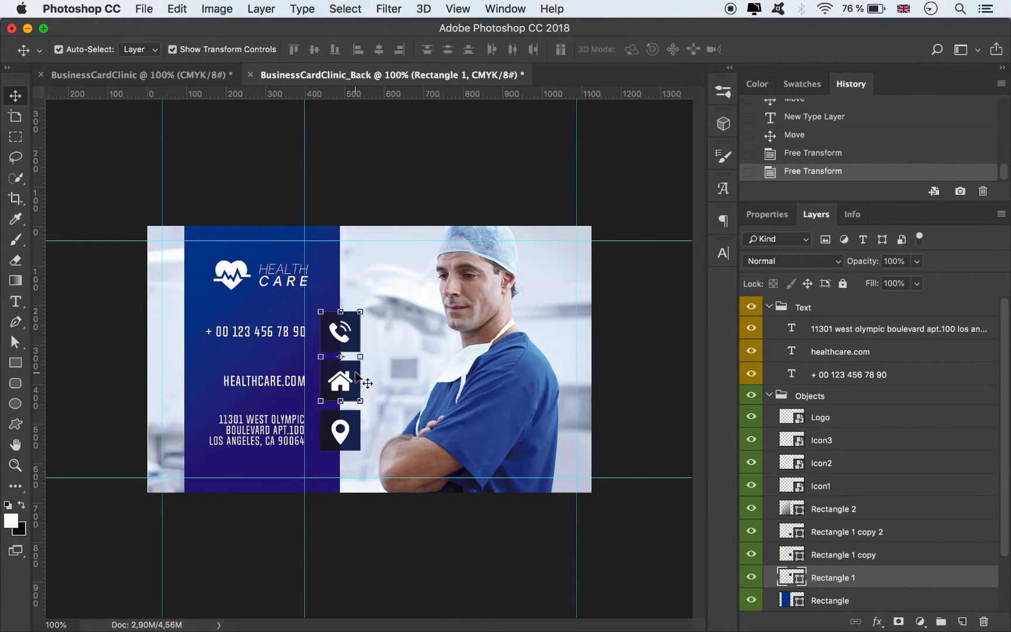
shift+click(358, 436)
click(15, 343)
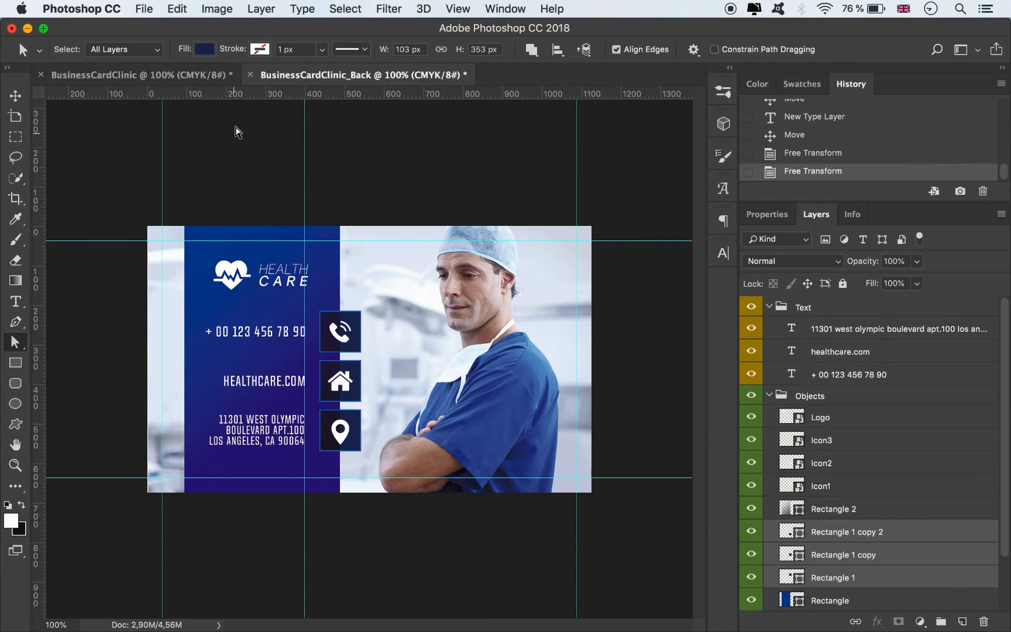
click(205, 52)
click(131, 131)
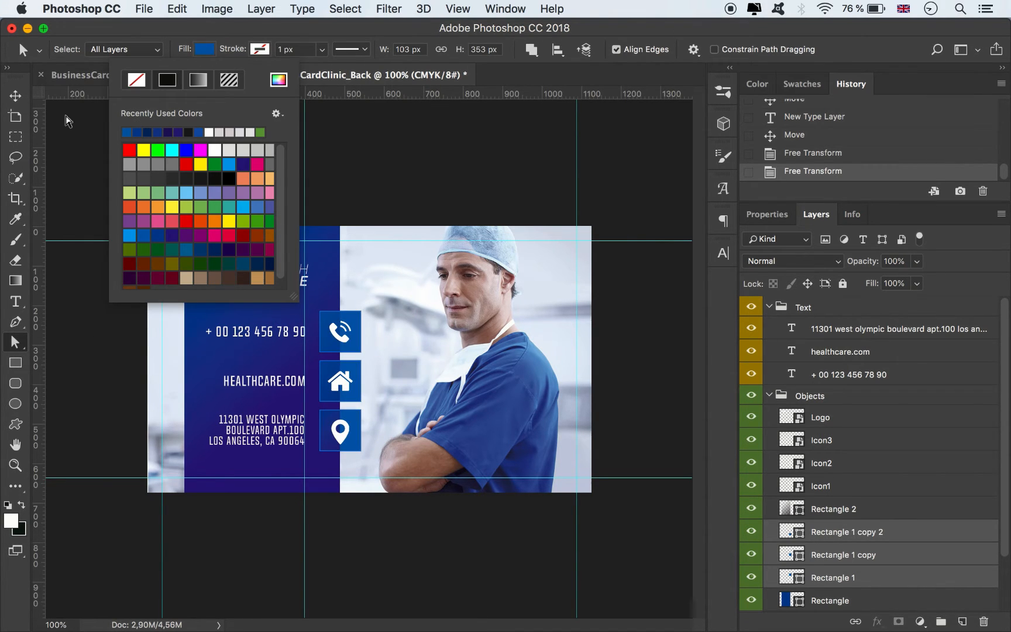
click(16, 95)
click(117, 169)
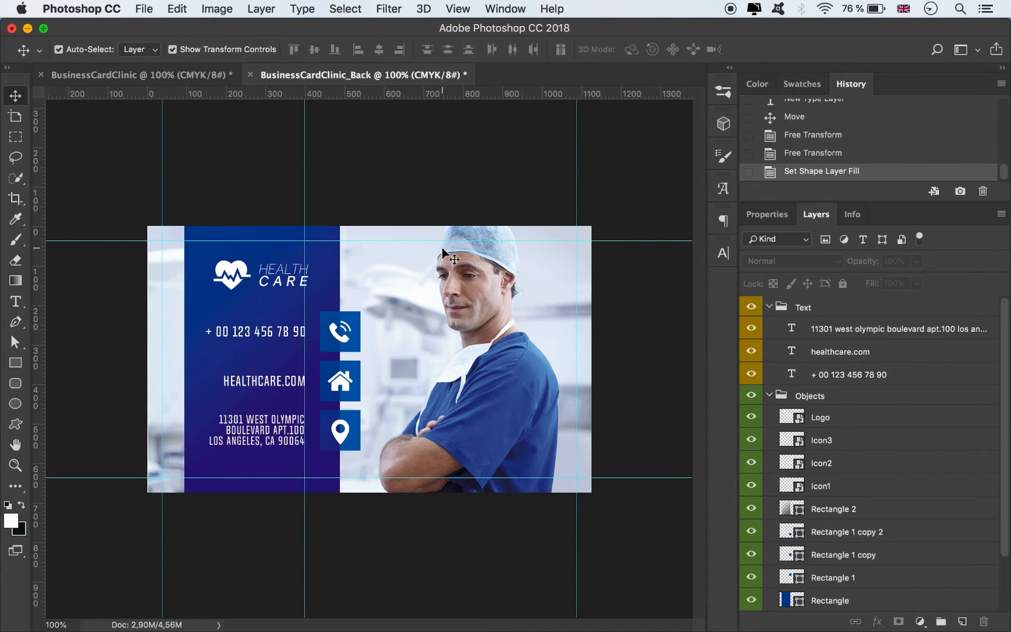
drag(305, 139, 35, 117)
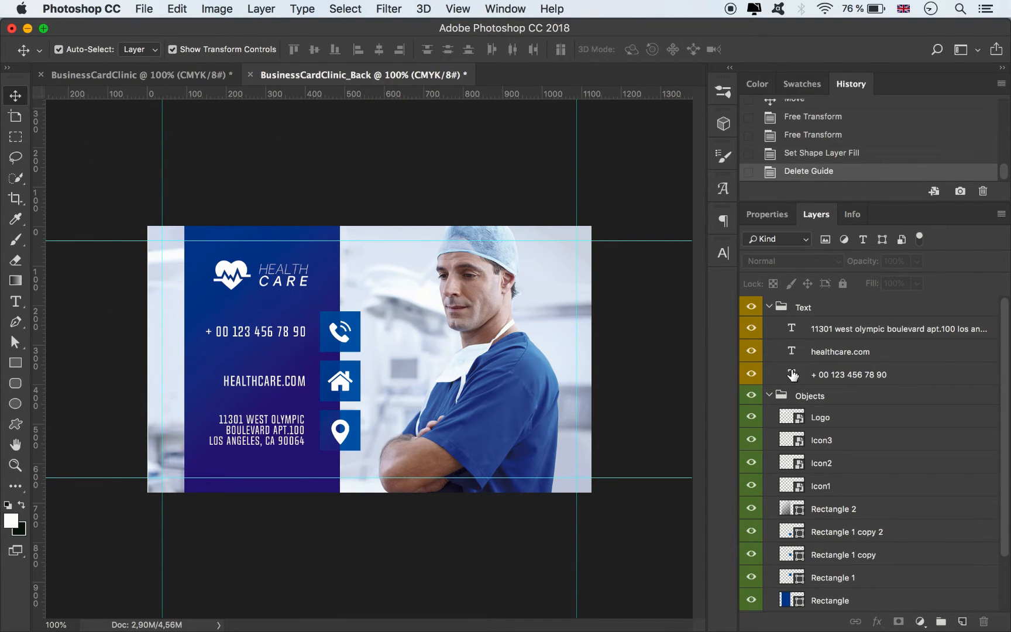
Step: Collapse the Text group and rename the Rectangle 1, Rectangle 1 copy and Rectangle 1 copy 2 layers as Rectangle
click(769, 306)
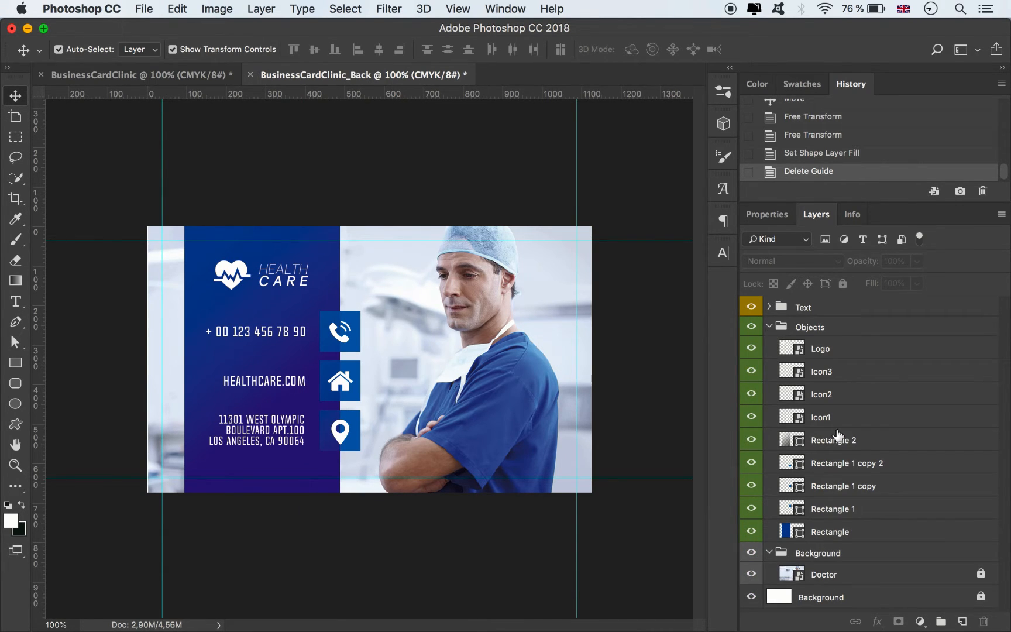
double_click(833, 510)
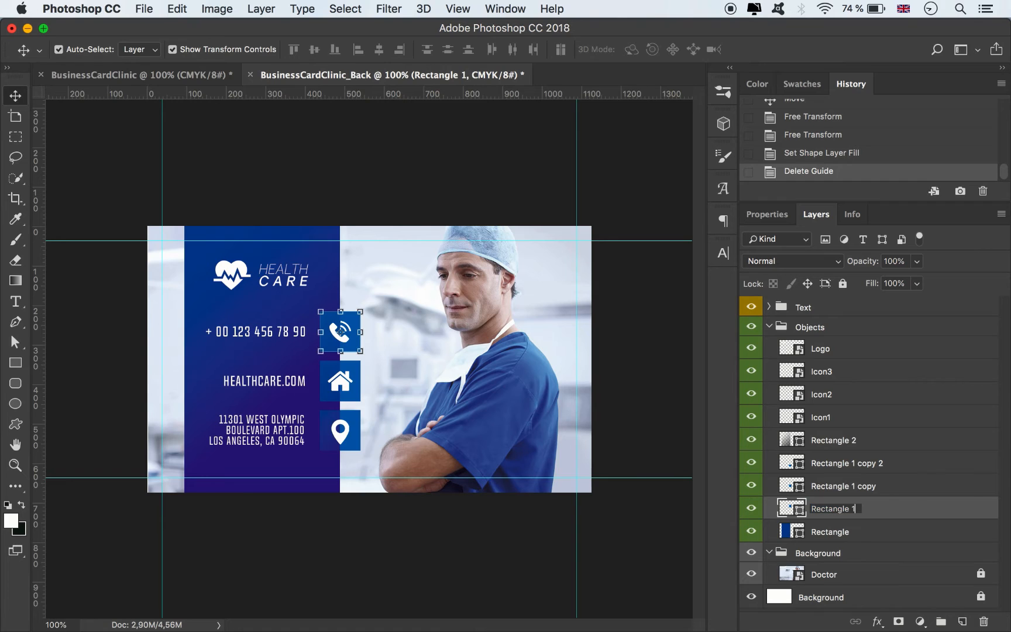
key(super+a)
key(super+c)
key(Return)
double_click(833, 486)
key(super+v)
key(Return)
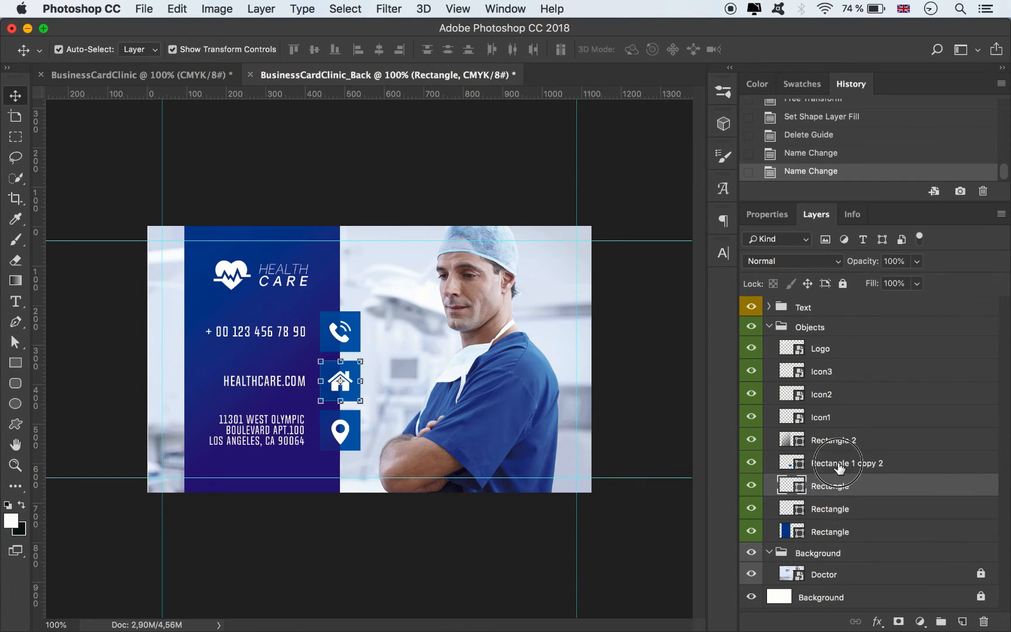
double_click(834, 463)
key(super+v)
key(Return)
Step: Rename the Rectangle 2 layer as Gradient, then collapse the Objects and Background groups and clear the layer selection
double_click(833, 440)
text(G)
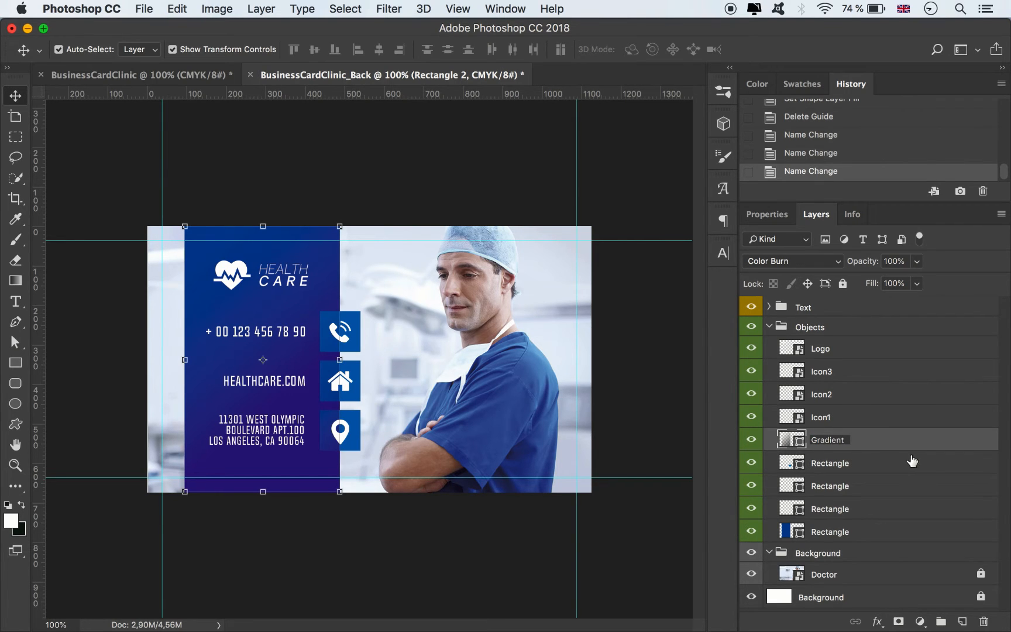
key(Return)
click(769, 327)
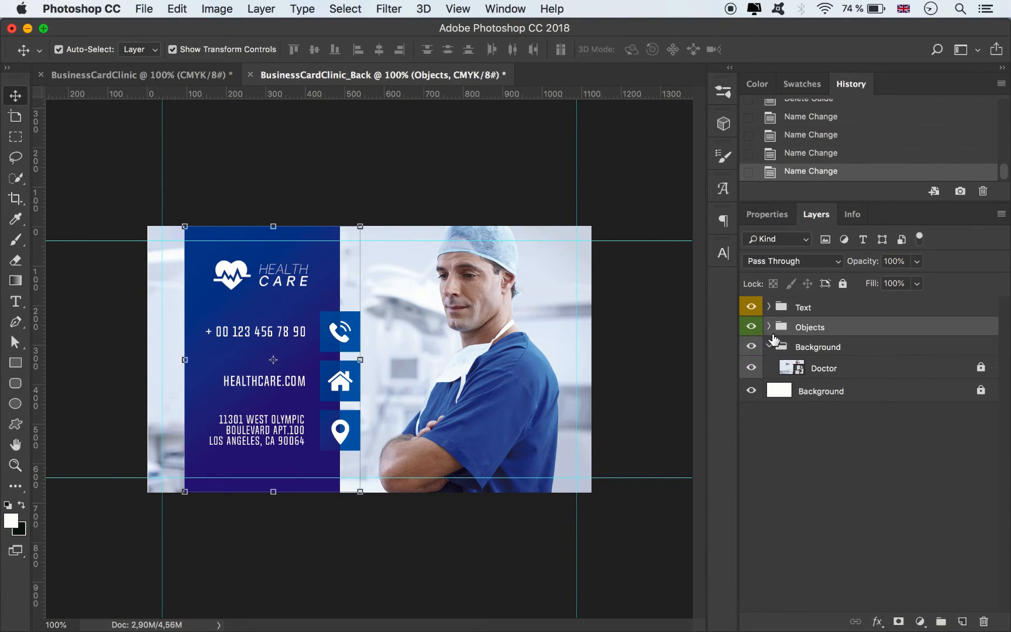
click(769, 347)
click(467, 186)
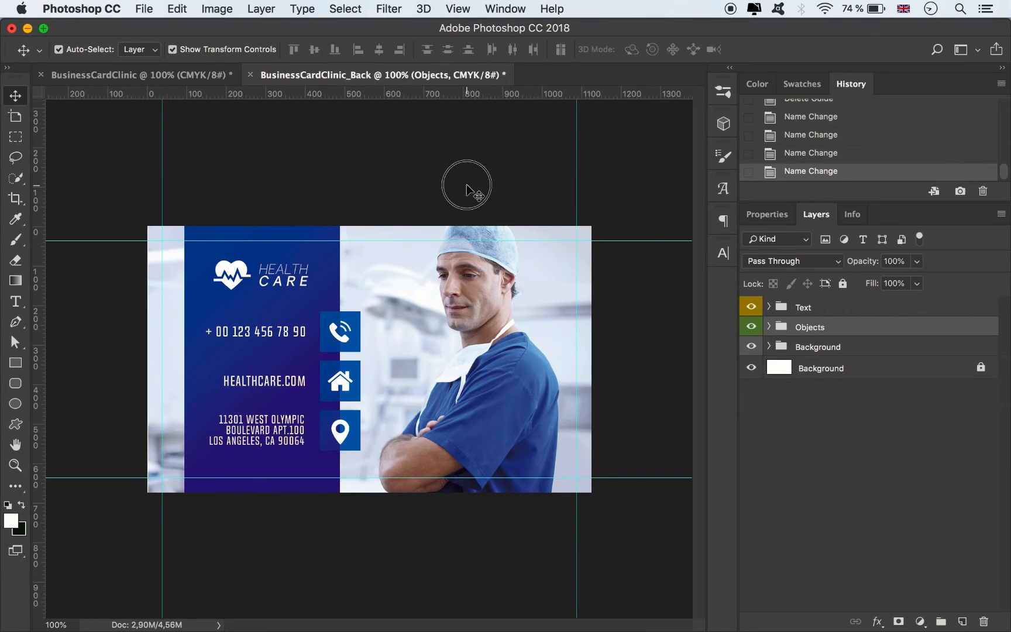
Step: Export the card back with Save for Web as a quality 80 JPEG, replacing BusinessCardClinic_Back.jpg in the Business Card (Clinic) folder
click(144, 9)
mouse_move(323, 217)
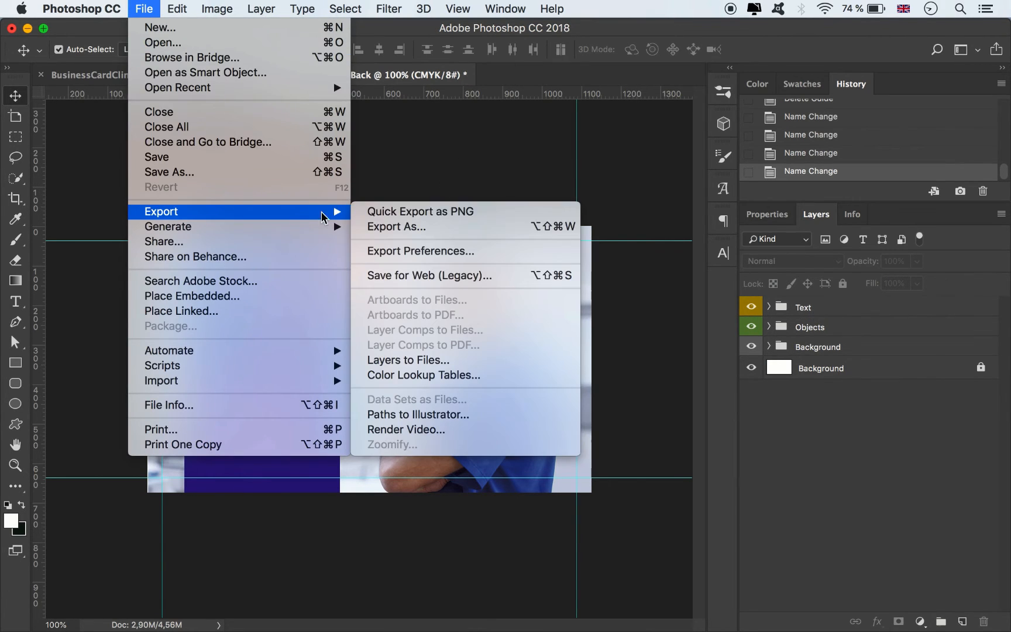
click(410, 276)
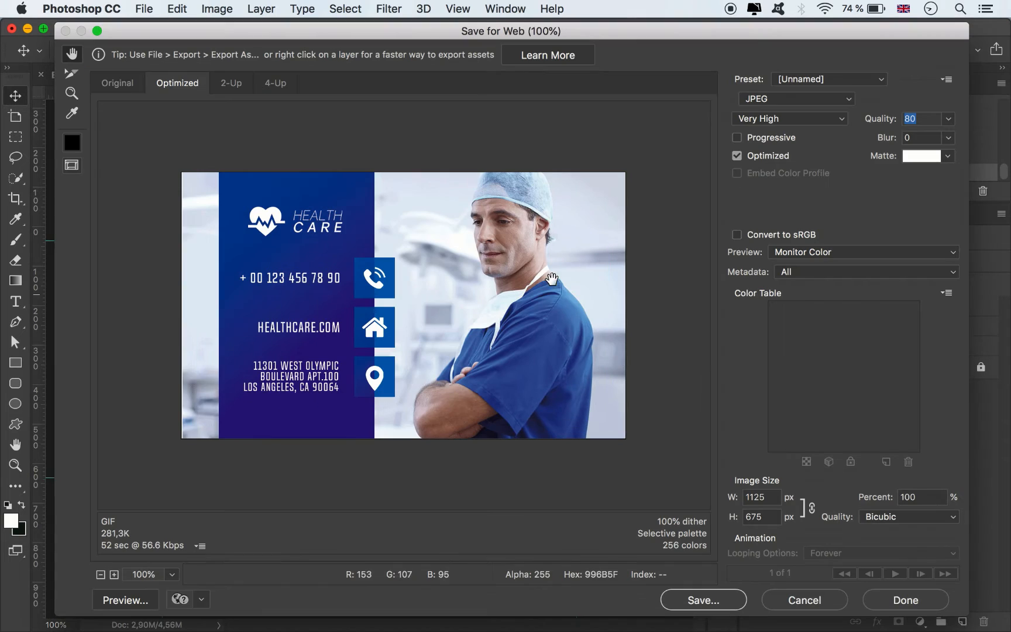
click(725, 601)
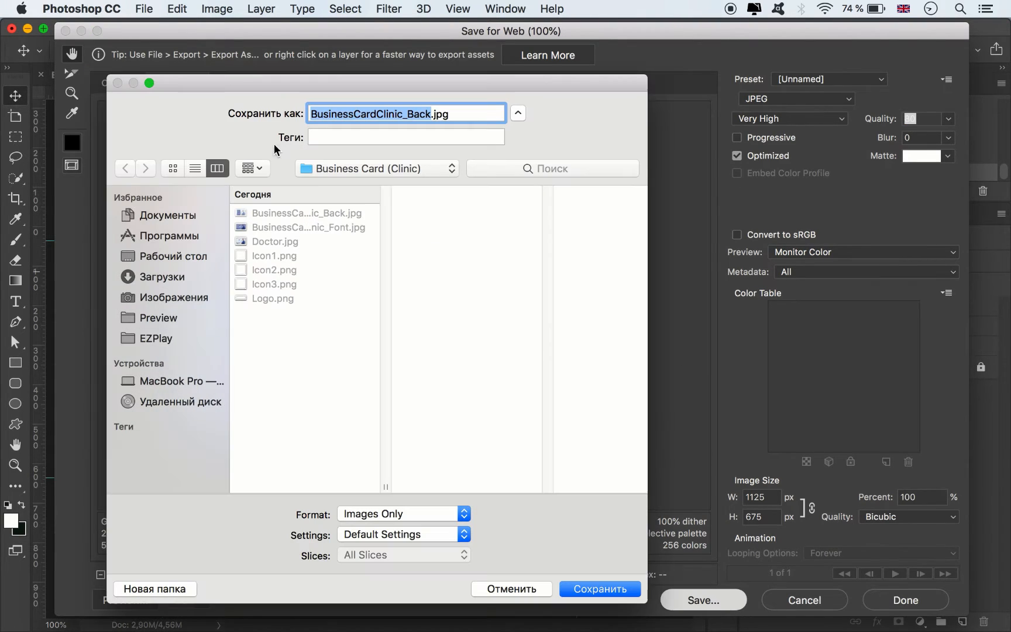
click(598, 588)
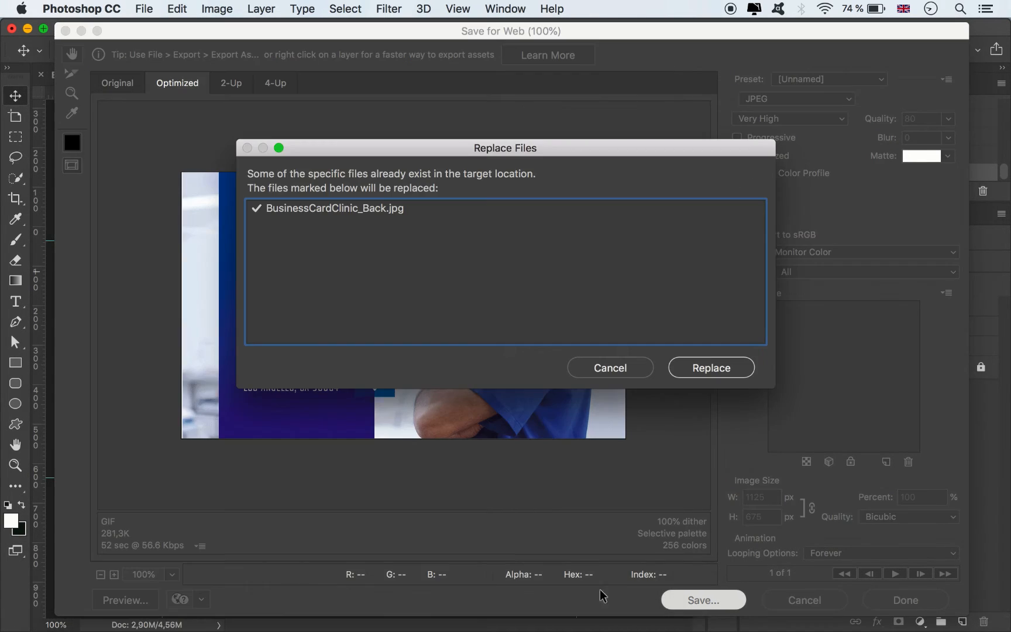
click(727, 365)
click(640, 333)
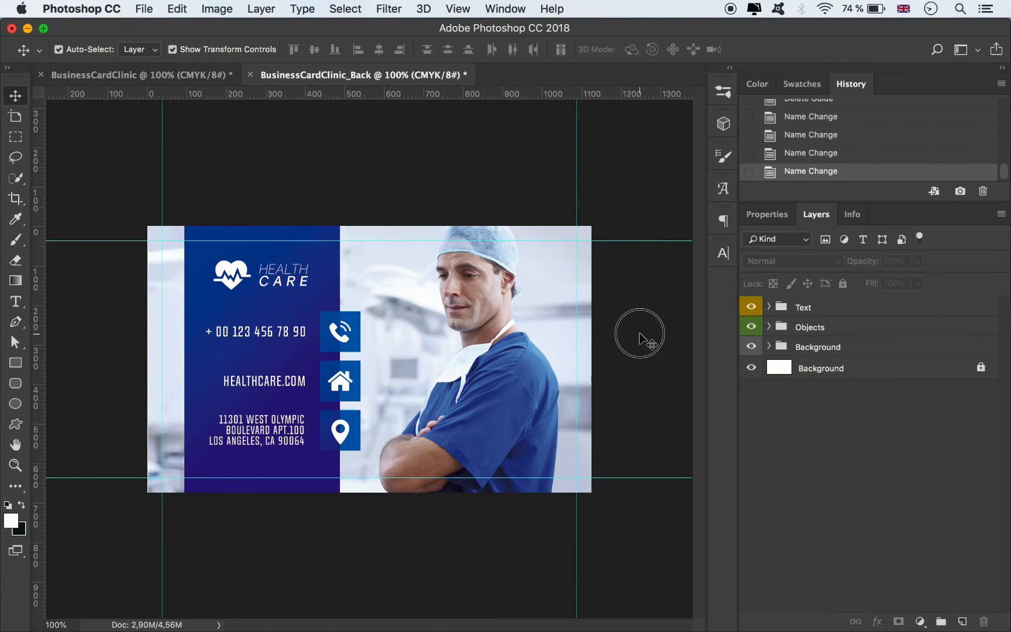